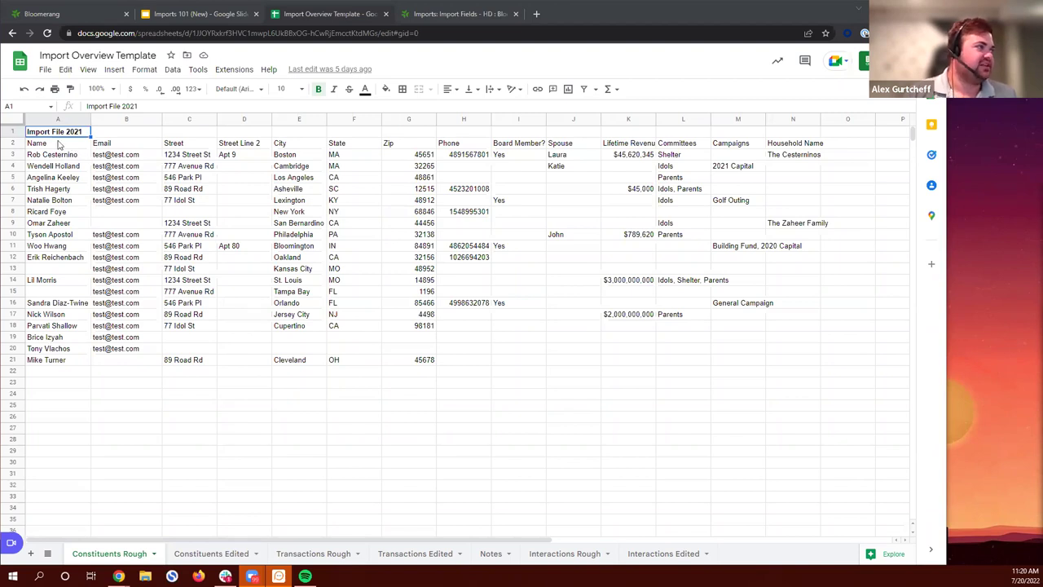
Step: Select the names in A2:A21 and try Split text to columns, dismissing it without a separator
click(59, 144)
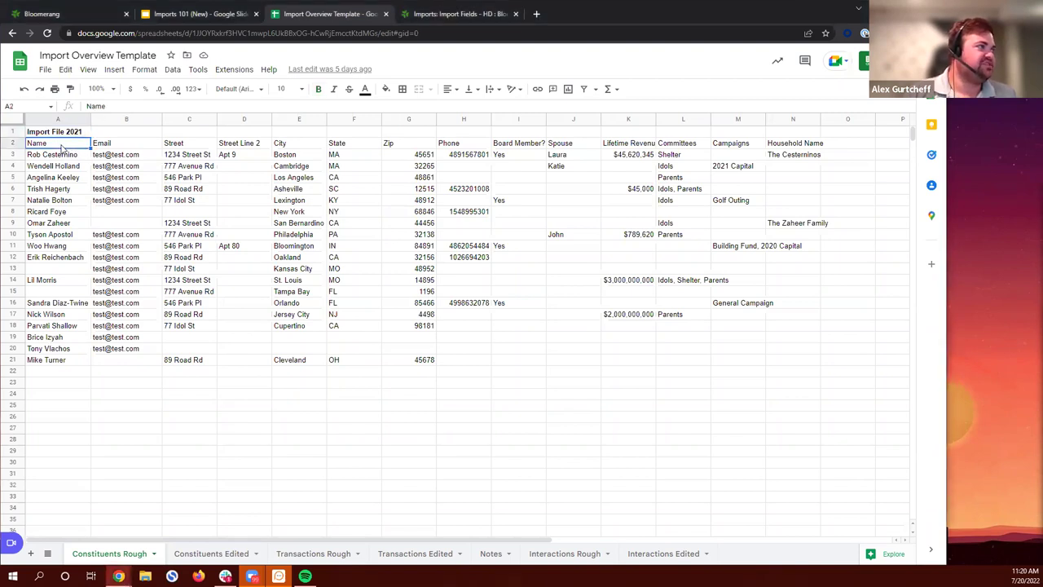
click(71, 362)
click(63, 202)
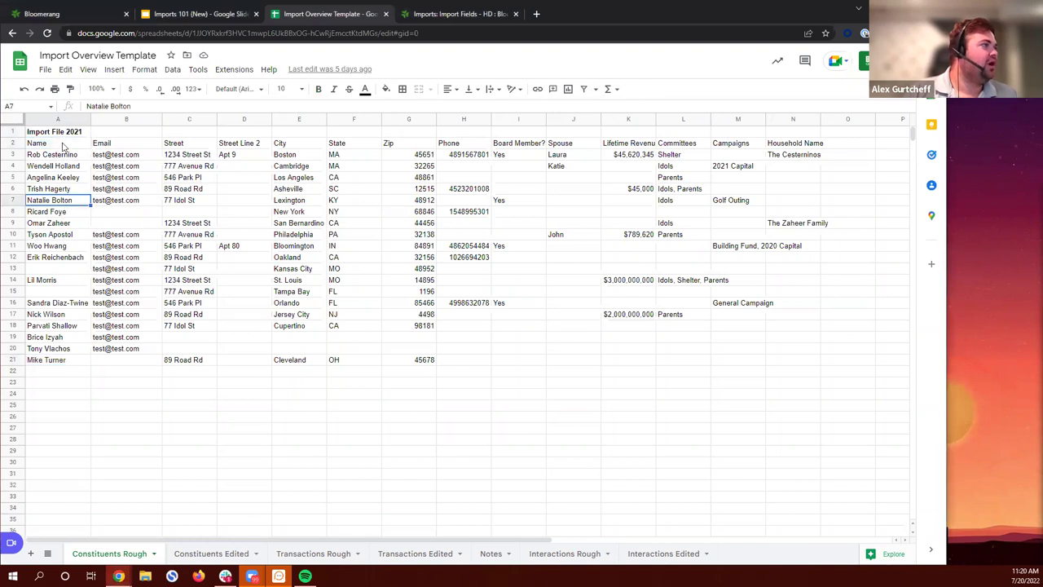
click(61, 144)
shift+click(67, 363)
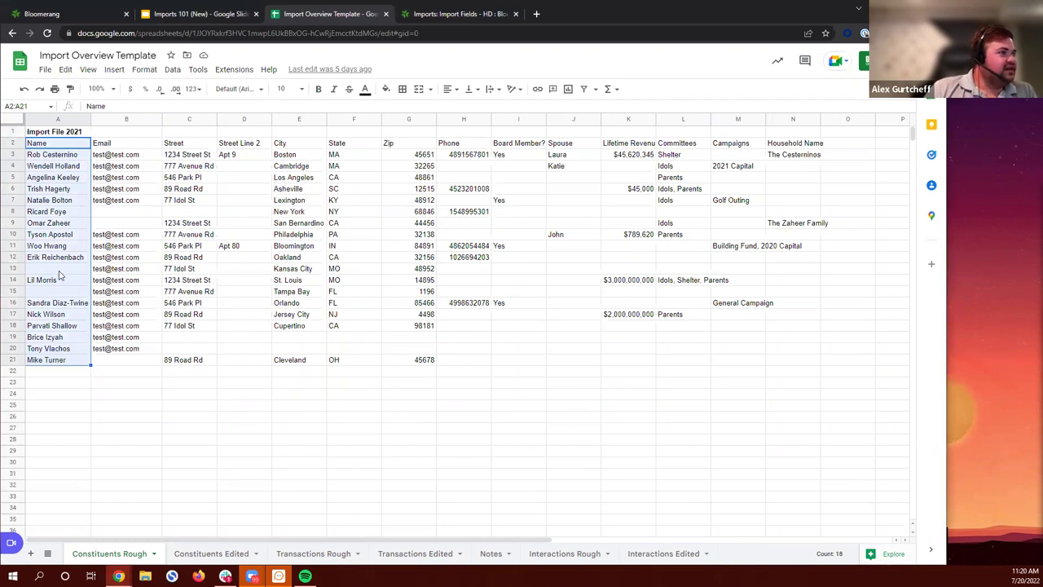
click(173, 70)
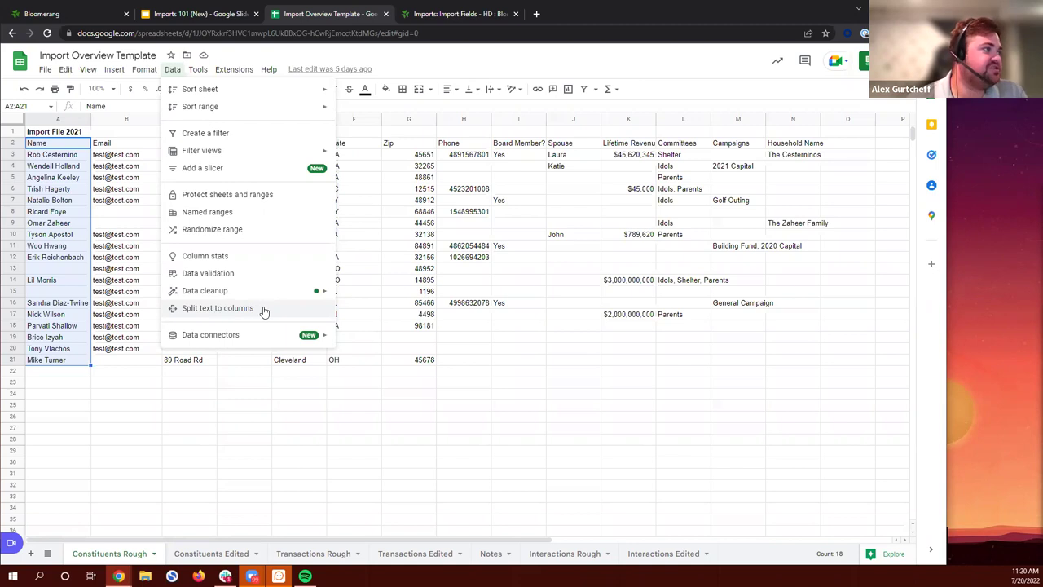
click(264, 310)
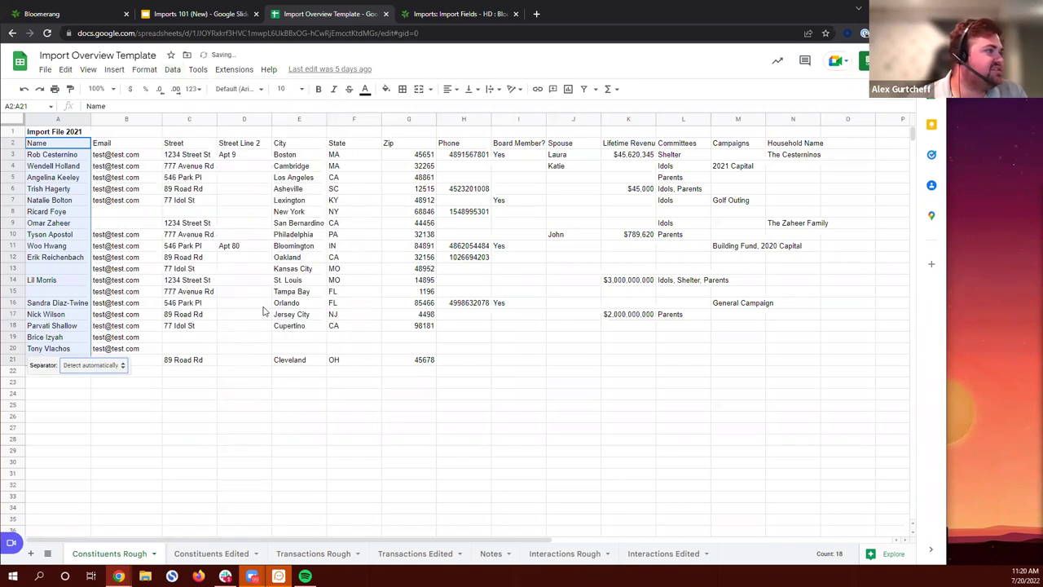
click(100, 365)
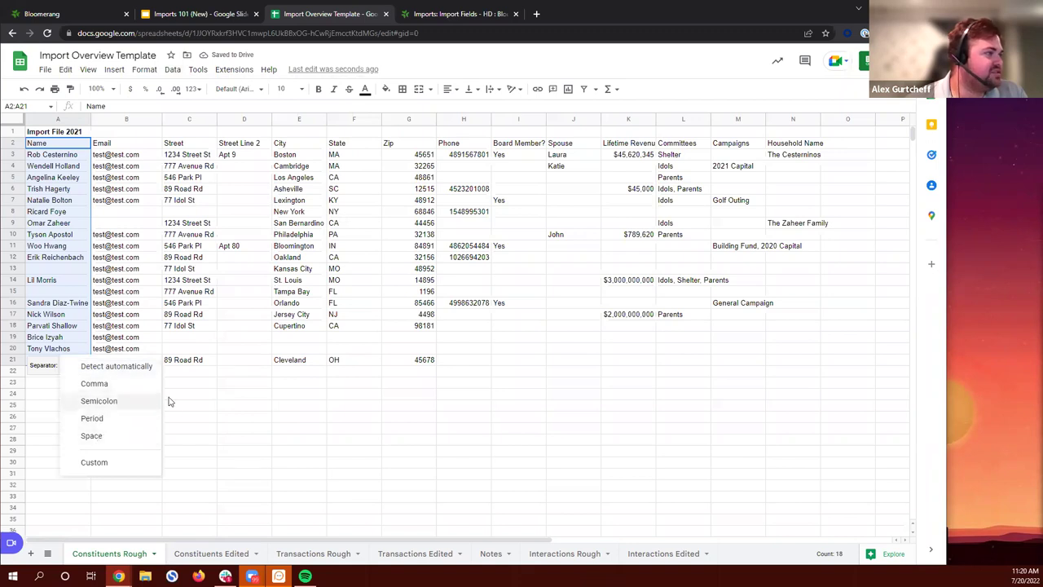
click(262, 407)
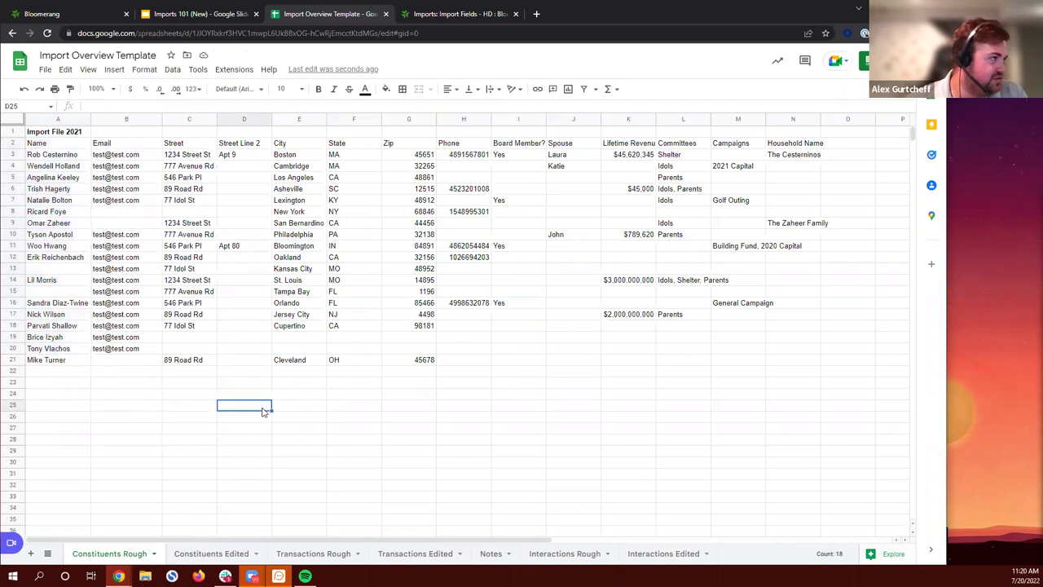
Step: Insert an empty column right of column A and split names A2:A21 at the space
right_click(58, 120)
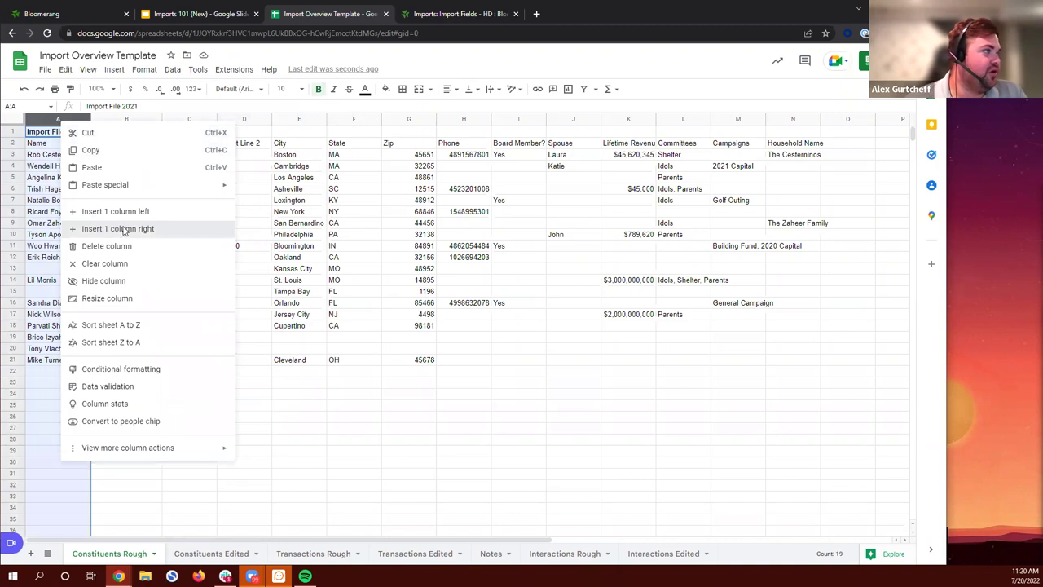
click(104, 228)
click(42, 143)
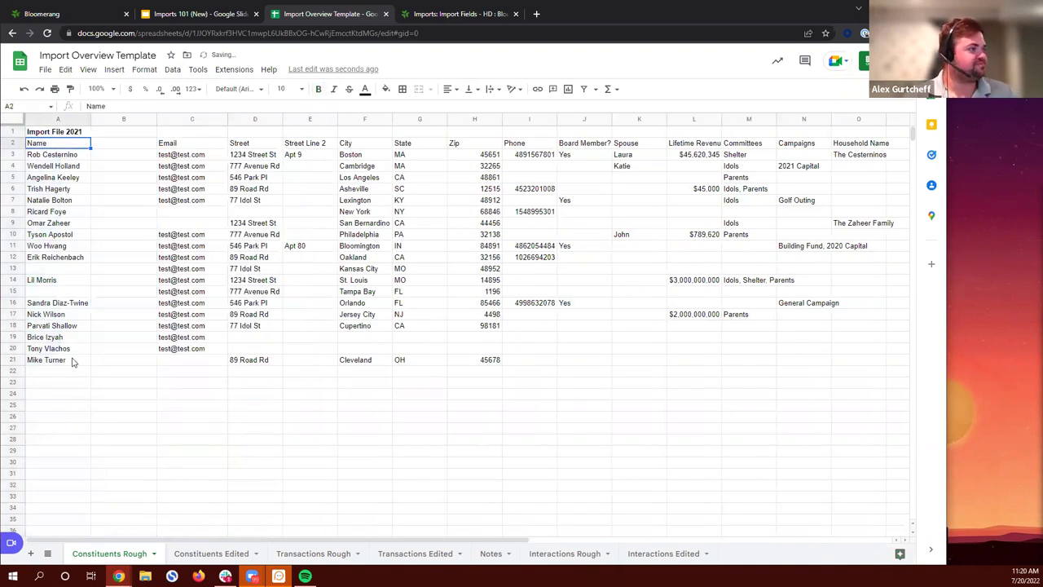
shift+click(78, 359)
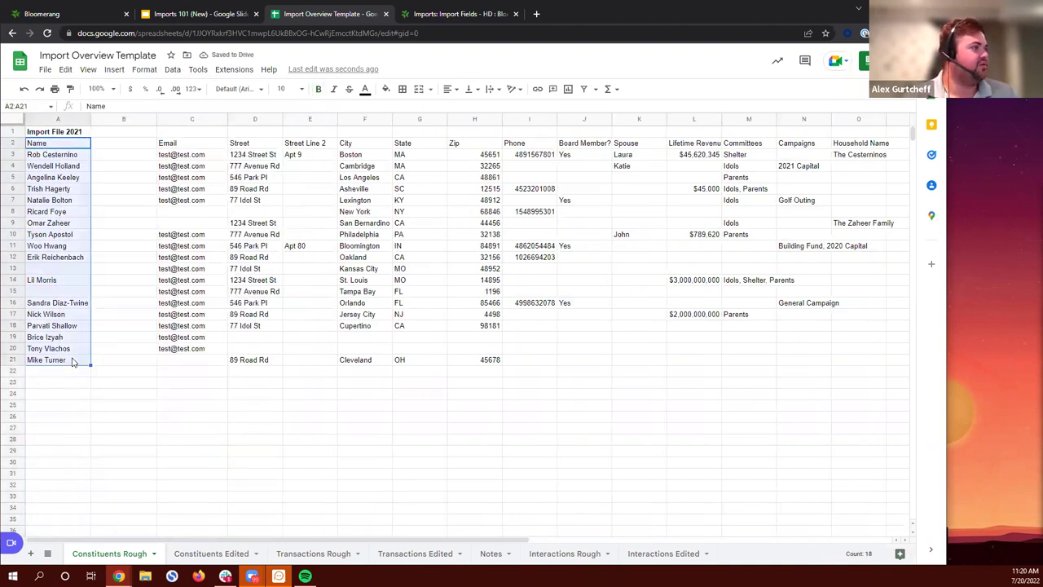
click(172, 69)
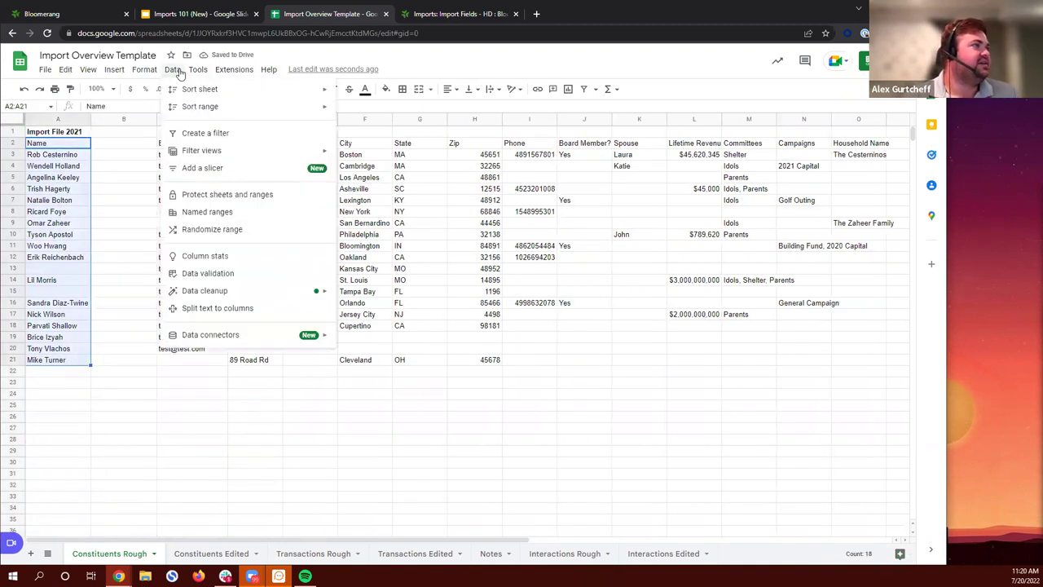
click(237, 313)
click(168, 377)
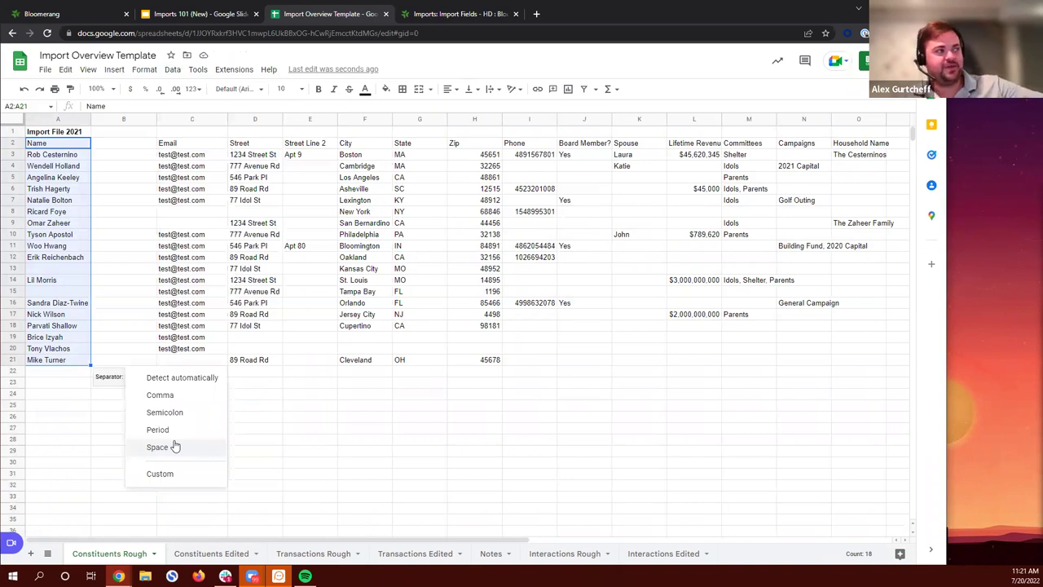
click(157, 447)
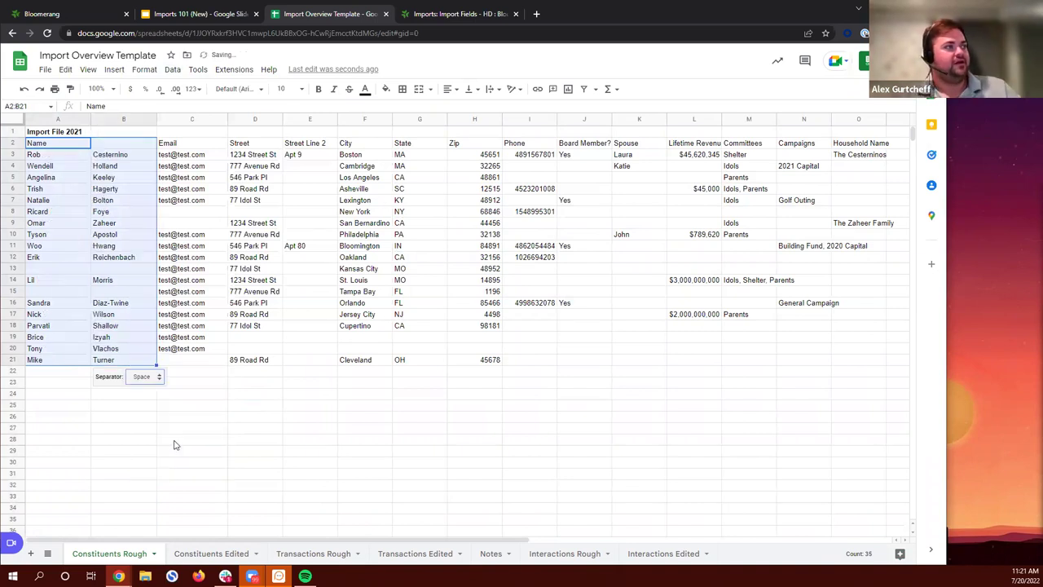
Step: Label the split name columns 'First Name' and 'Last Name'
click(335, 398)
click(77, 145)
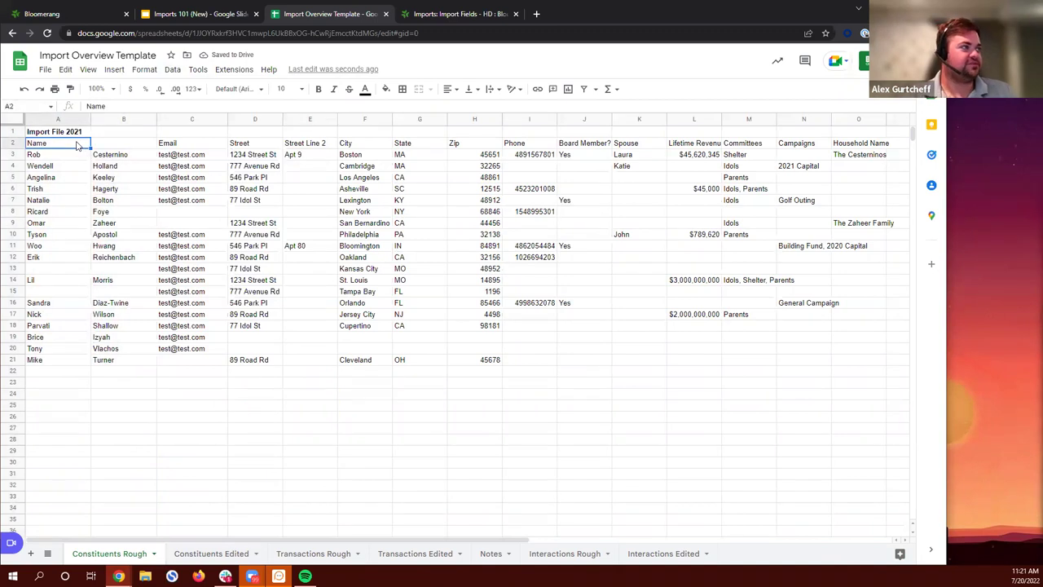
text(First)
text( BNa)
key(BackSpace)
key(BackSpace)
key(BackSpace)
text(Name)
key(Tab)
text(Last Name)
key(Return)
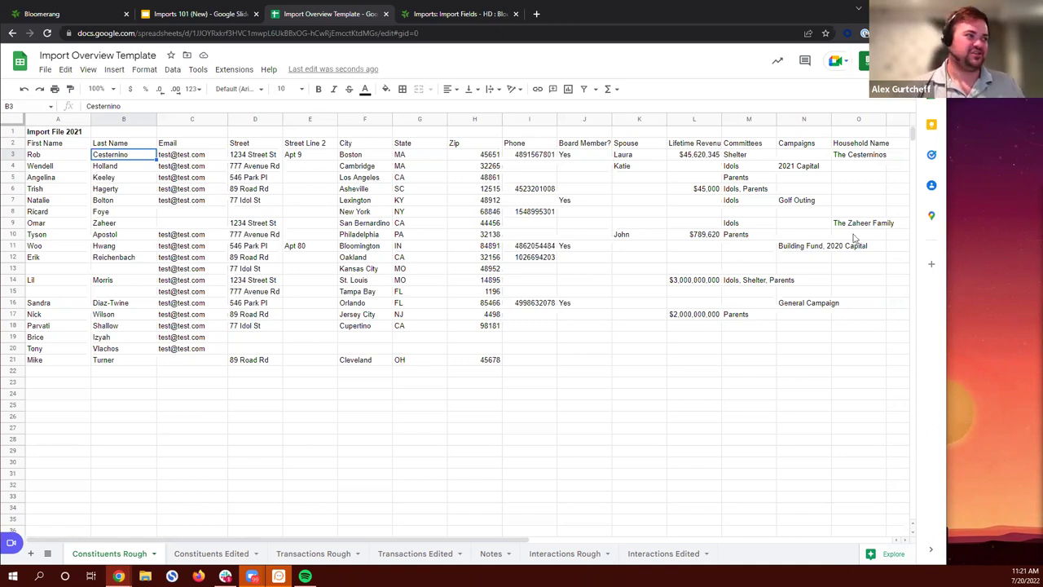
Step: Try adding a leading 0 to the 1196 zip code in H15
mouse_move(185, 159)
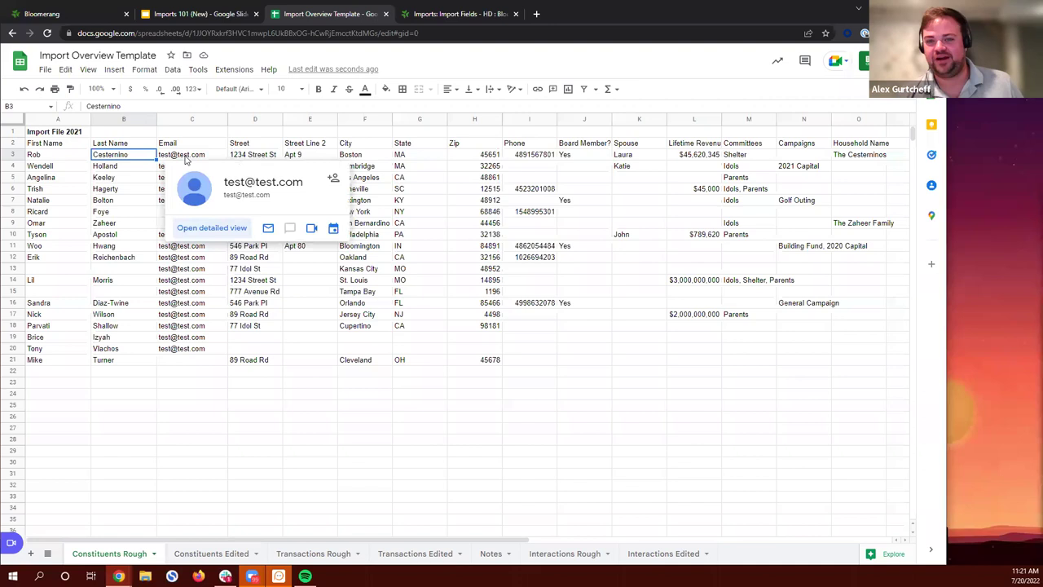
click(427, 490)
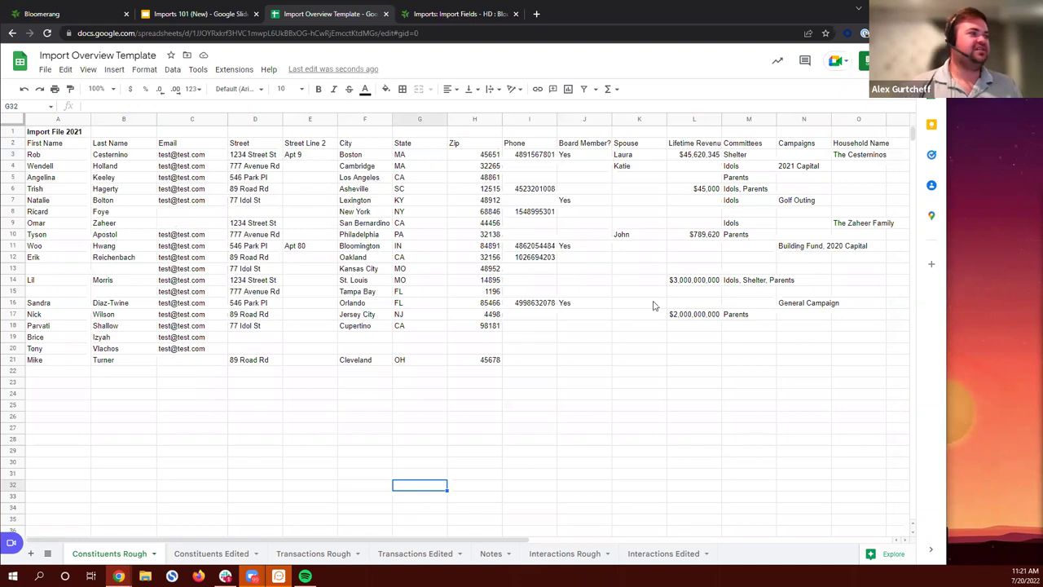
click(486, 292)
click(89, 106)
text(0)
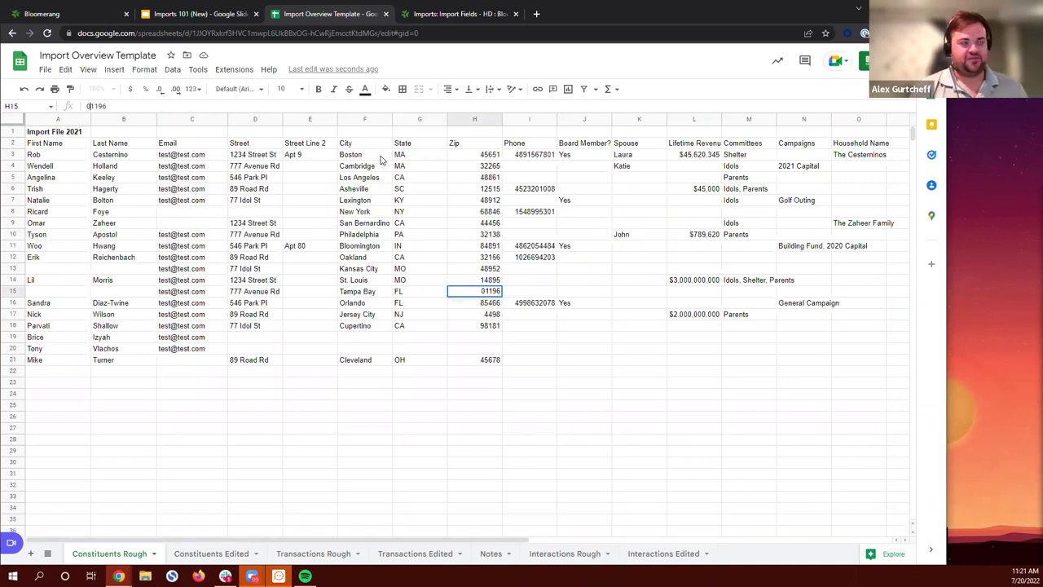
key(Return)
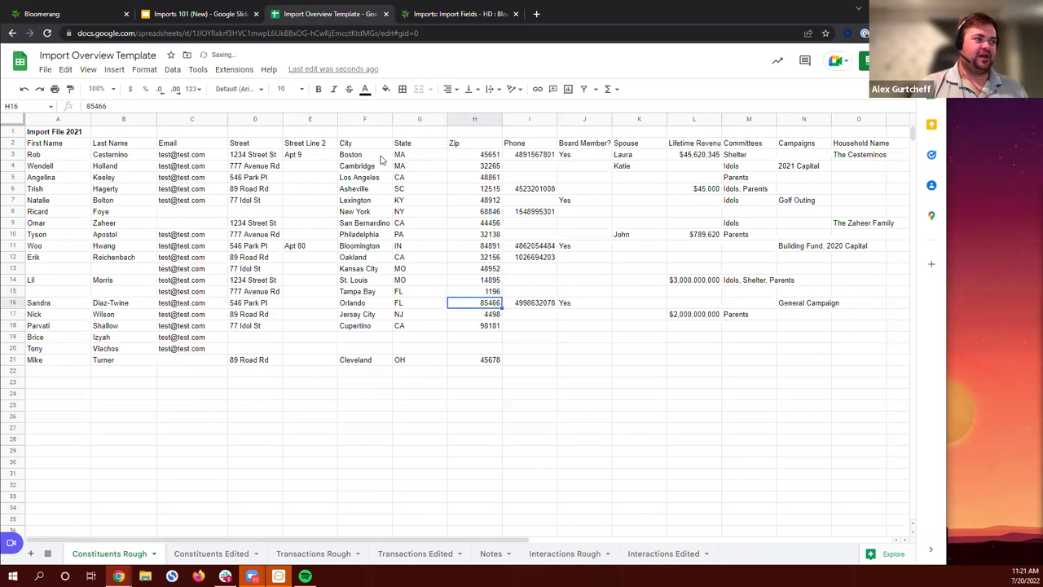
key(Up)
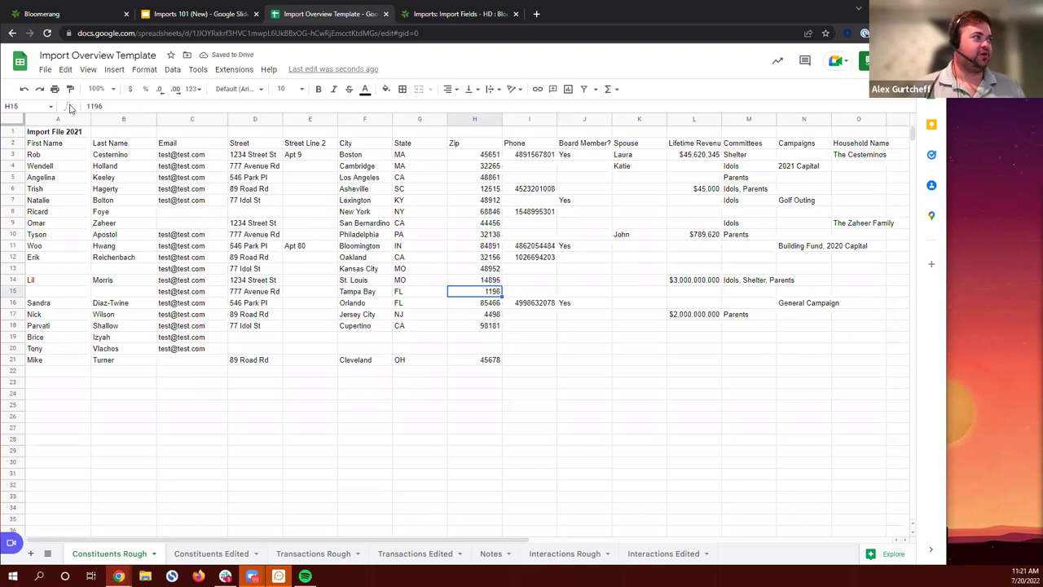
Step: Prefix H15 and H17 with '0 so they read 01196 and 04498
click(105, 107)
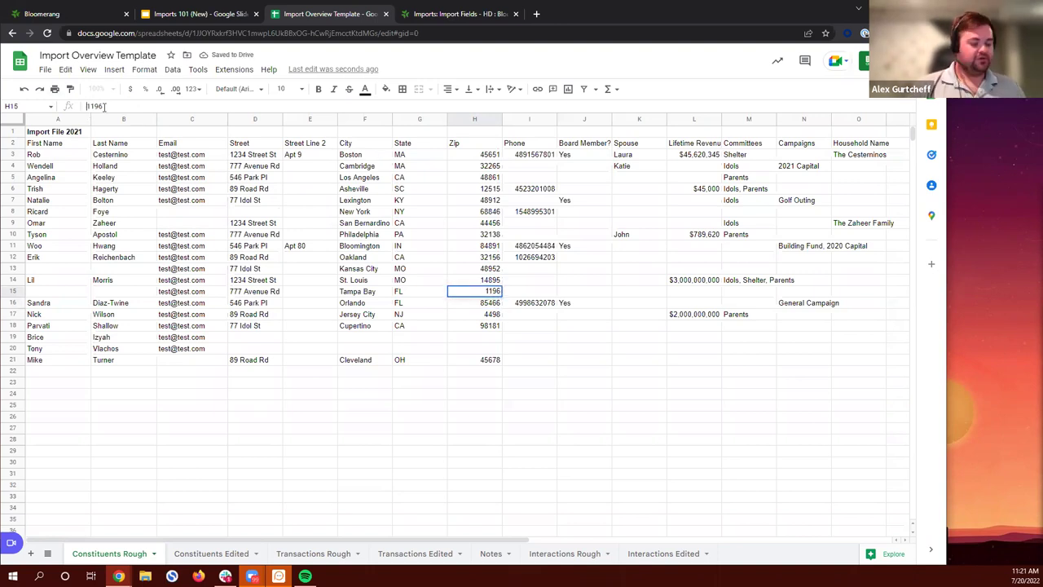
key(Home)
text(')
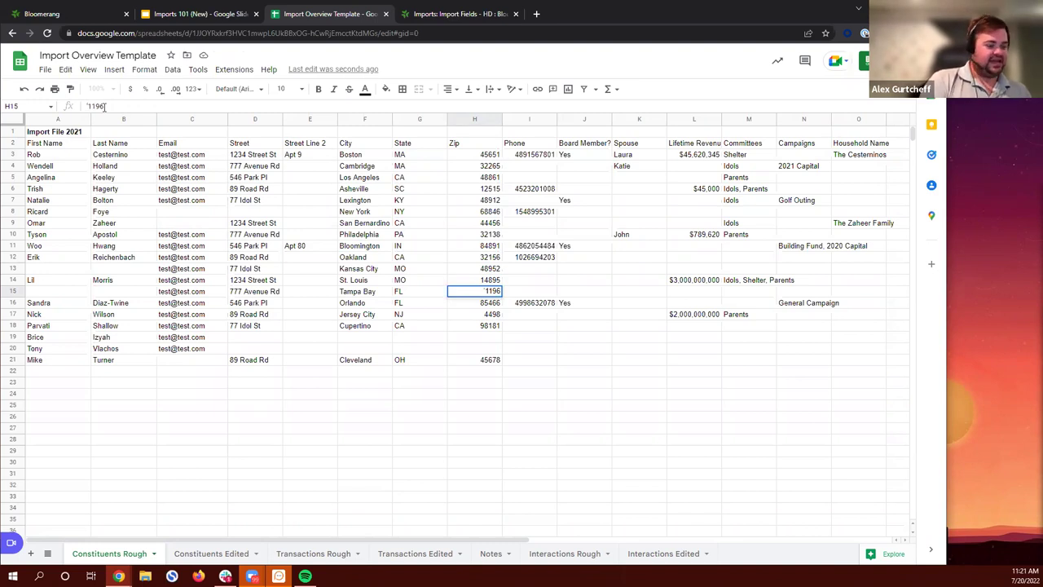
text(0)
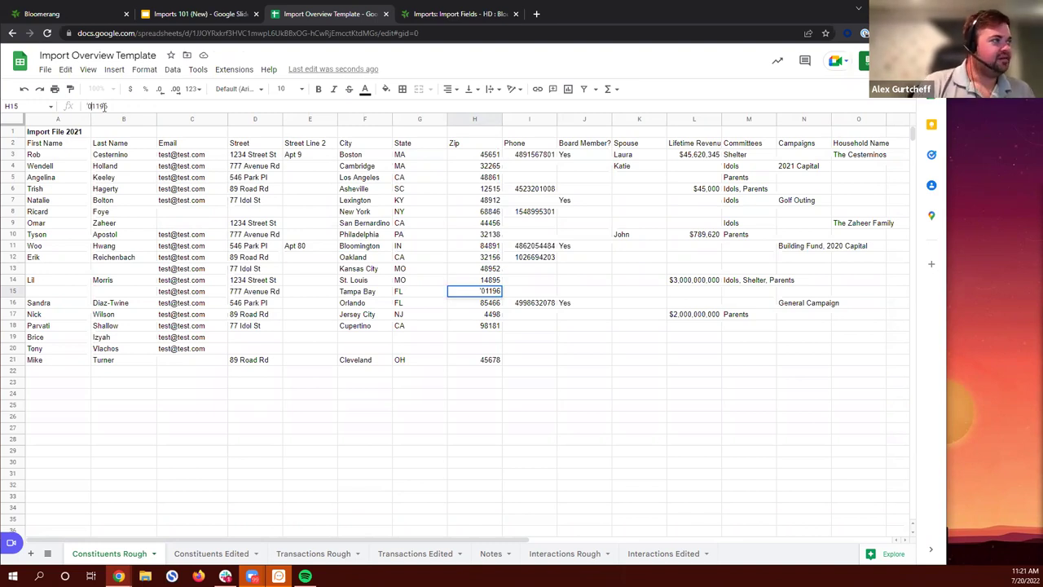
key(Return)
key(Down)
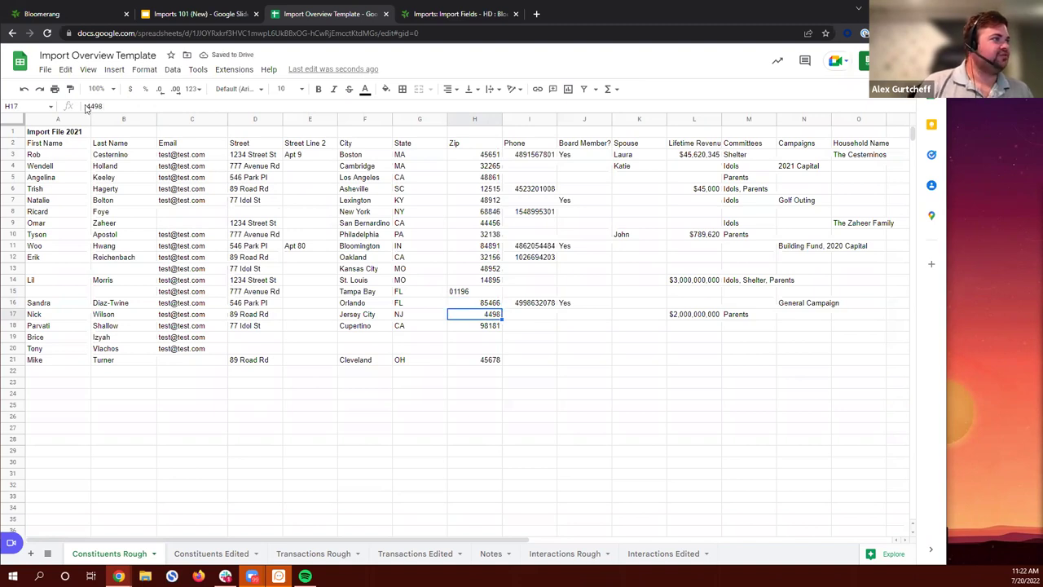
click(88, 106)
text('0)
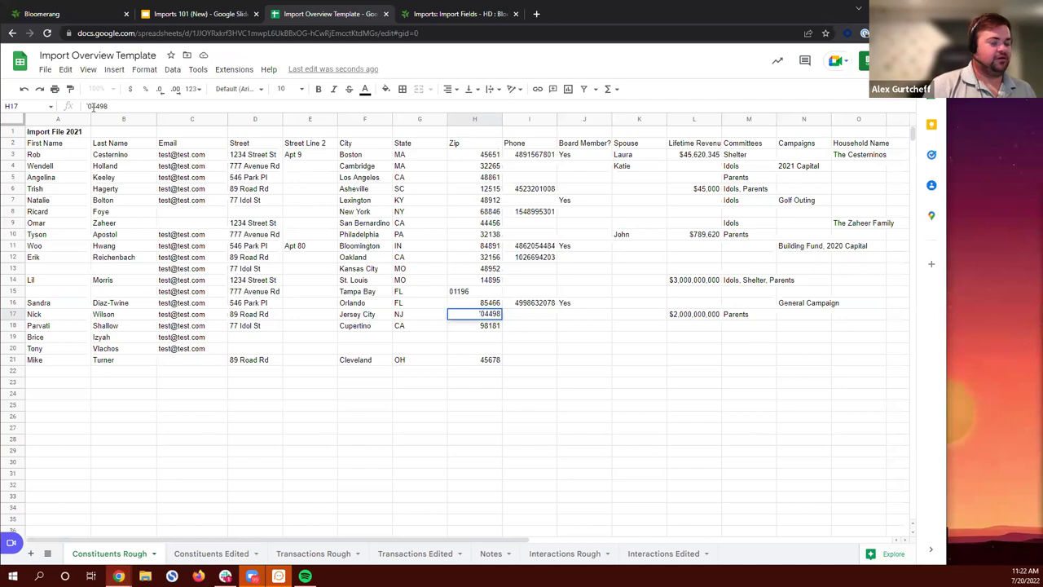
key(Return)
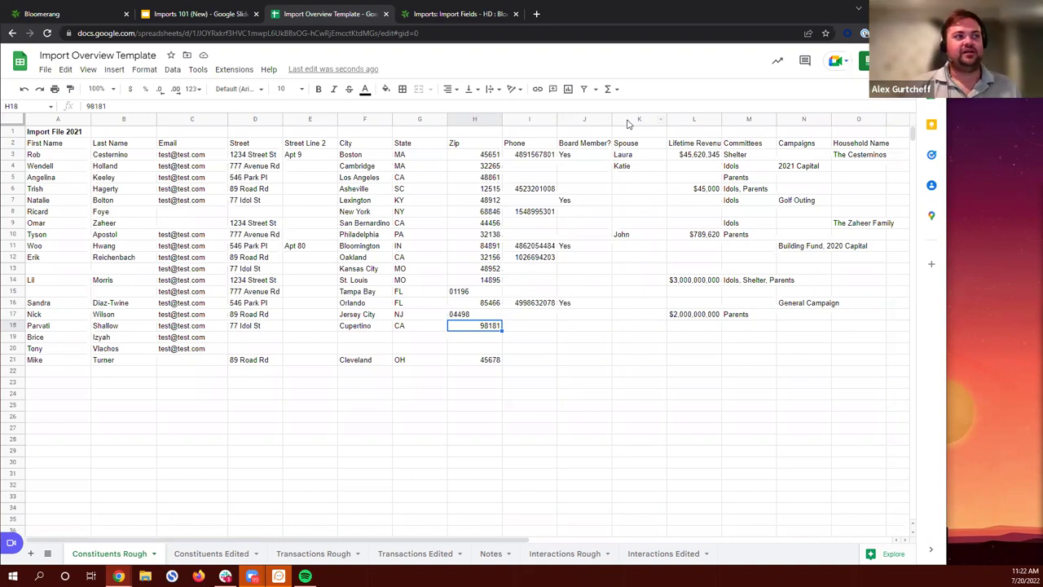
Step: Delete the Spouse column K so Lifetime Revenue follows Board Member?
right_click(630, 122)
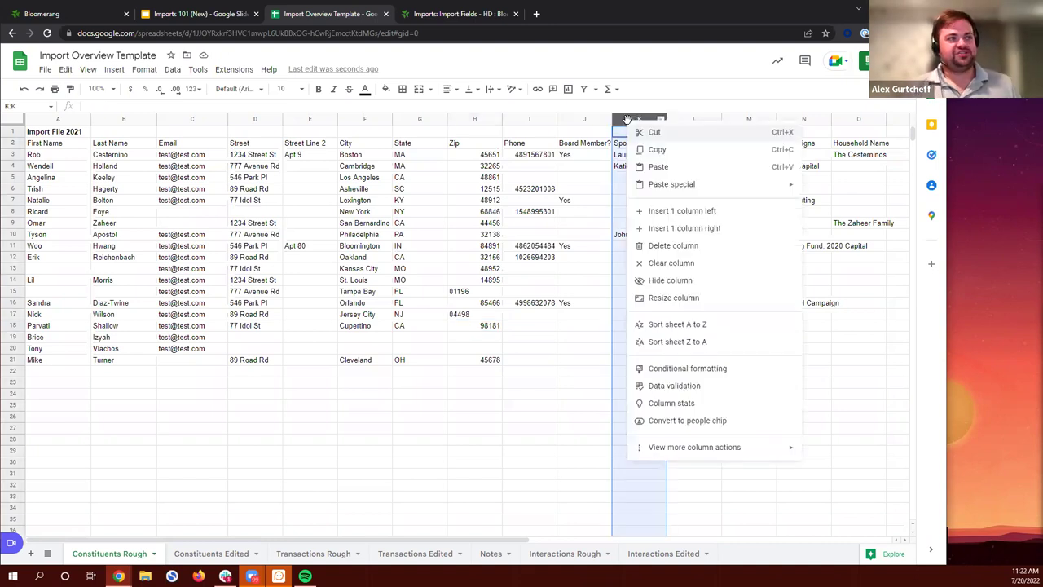
click(686, 253)
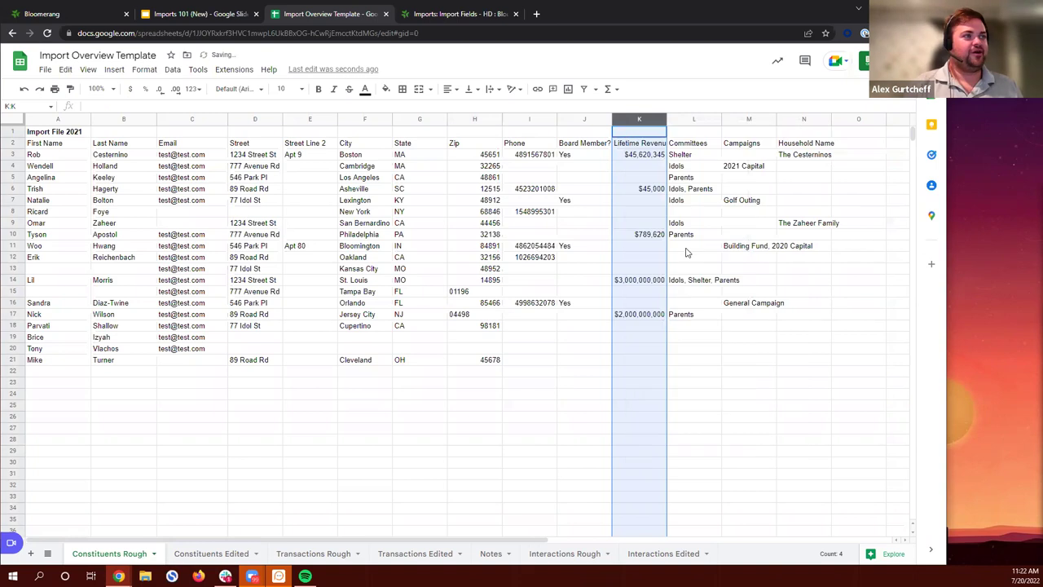
click(777, 385)
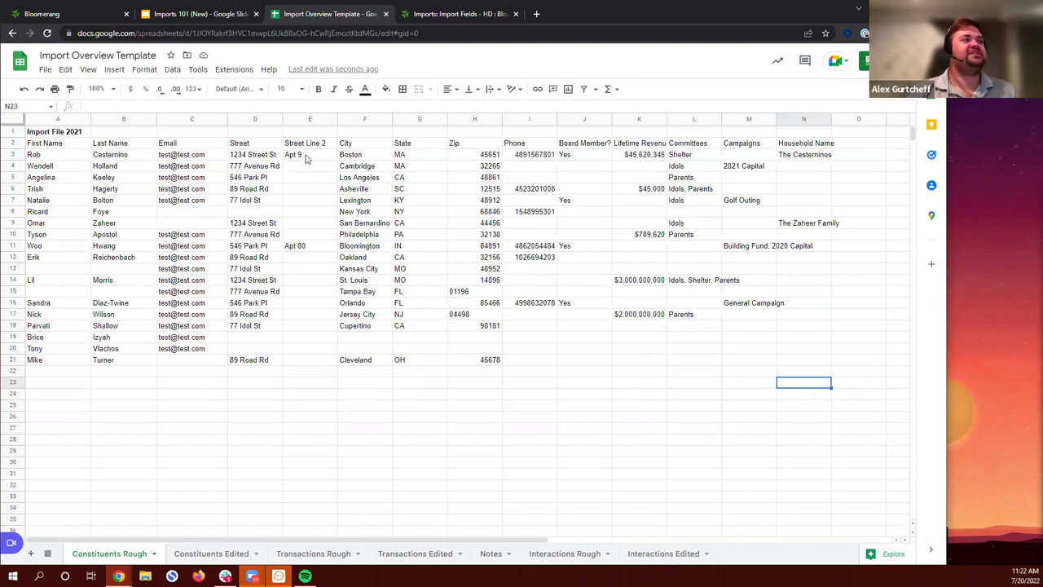
Step: Copy Apt 9 from E3 onto a second line of the 1234 Street St address in D3
click(307, 156)
click(302, 246)
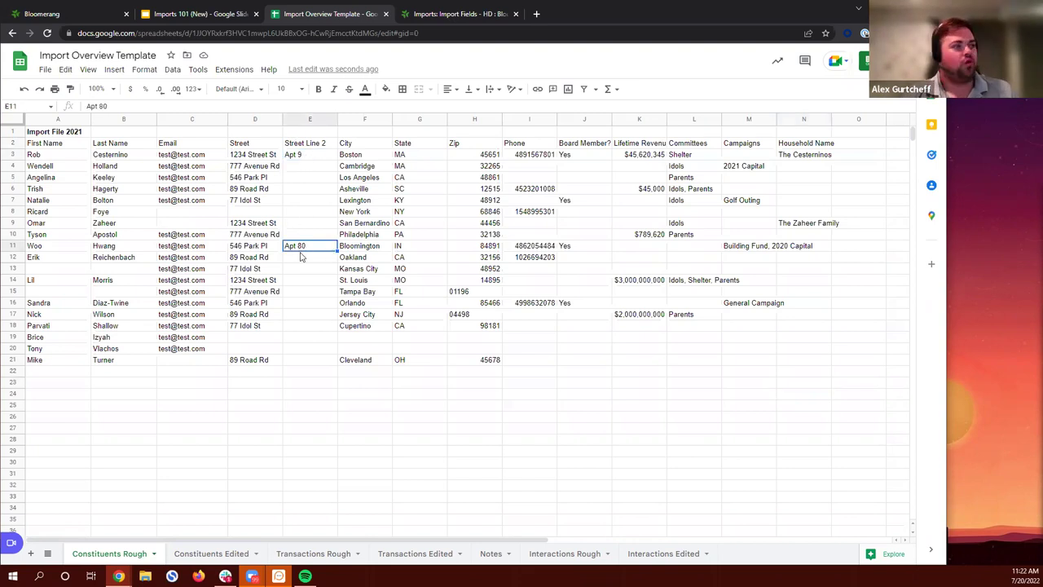
click(323, 159)
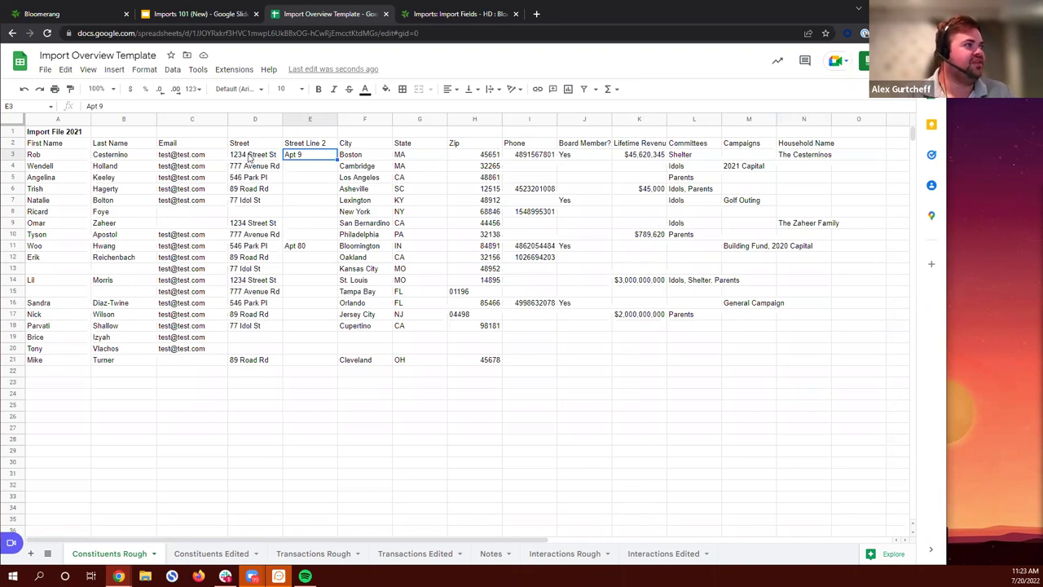
click(312, 178)
click(307, 159)
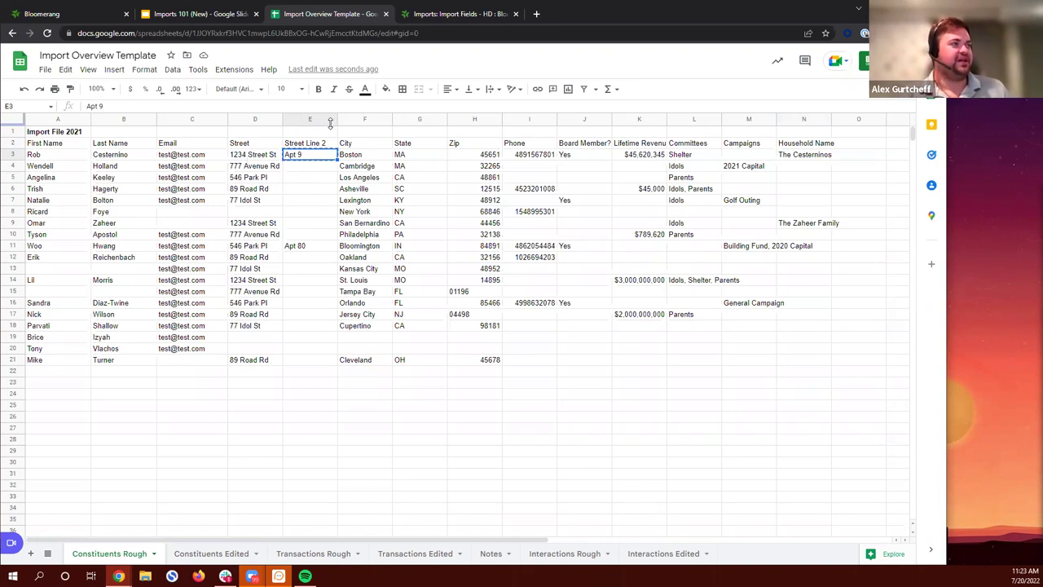
key(ctrl+c)
click(271, 160)
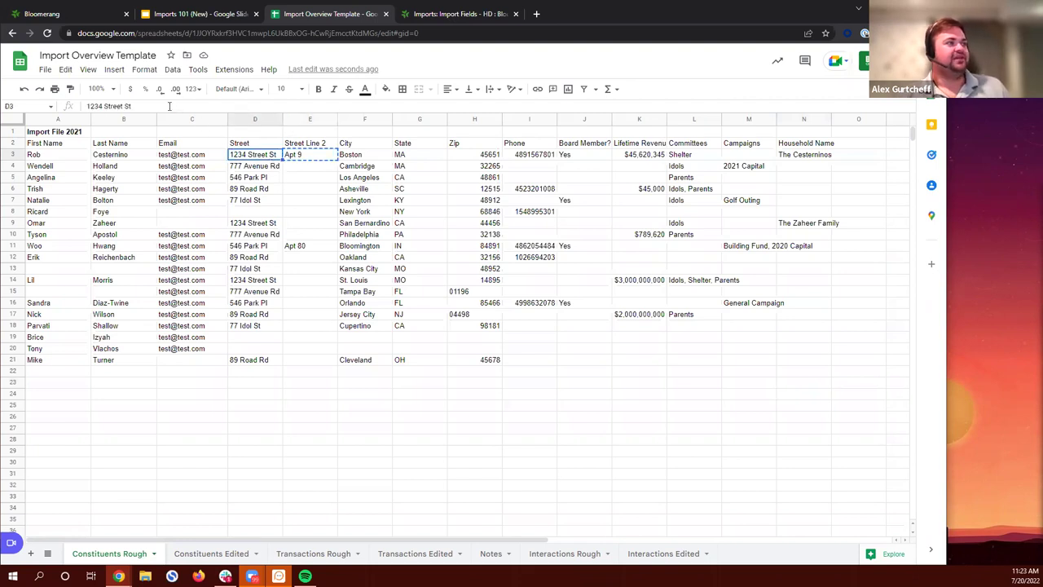
click(169, 106)
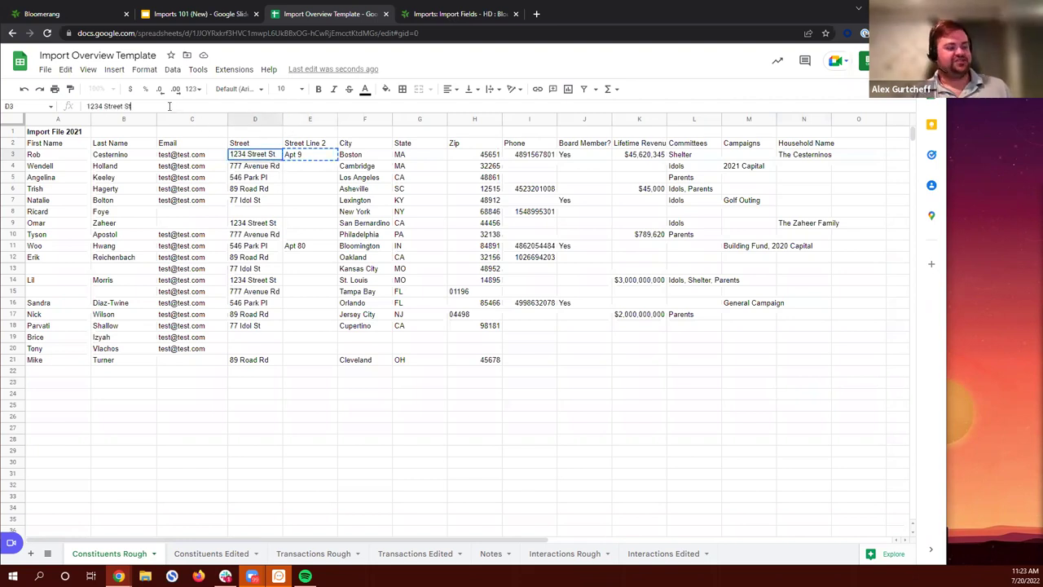
key(ctrl+Return)
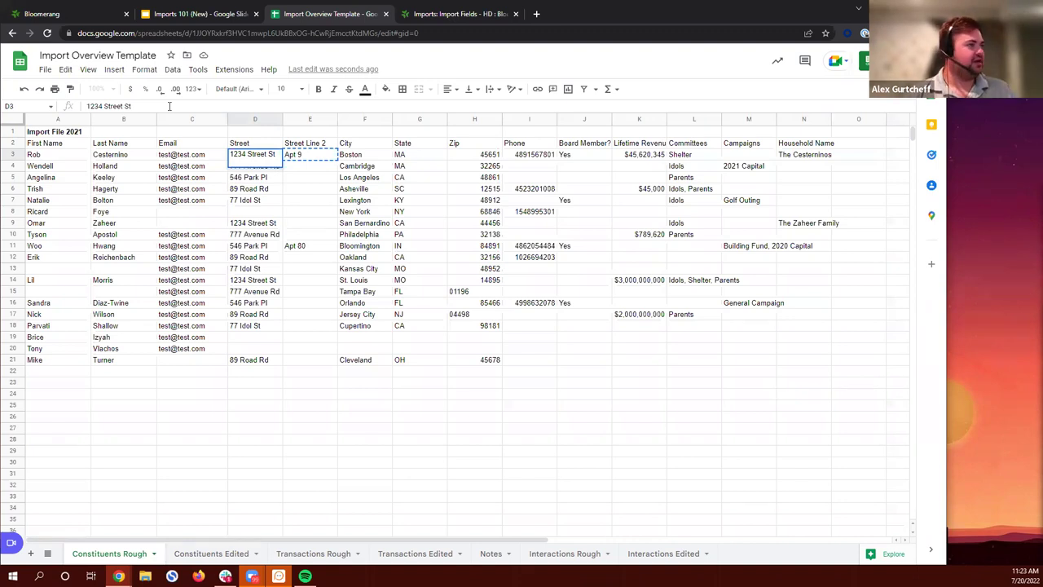
key(ctrl+v)
key(Return)
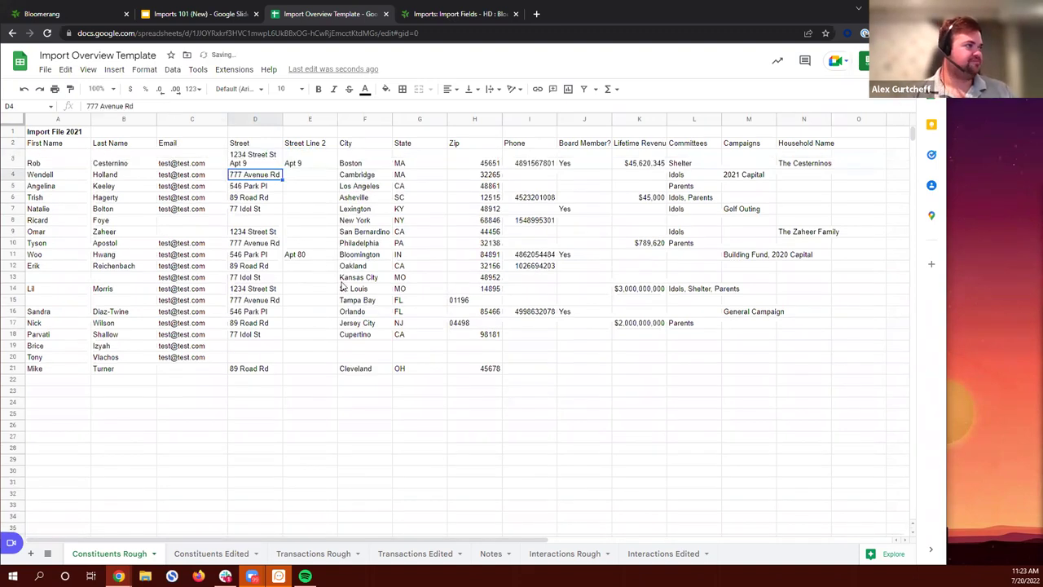
click(320, 257)
key(ctrl+c)
key(Left)
click(145, 105)
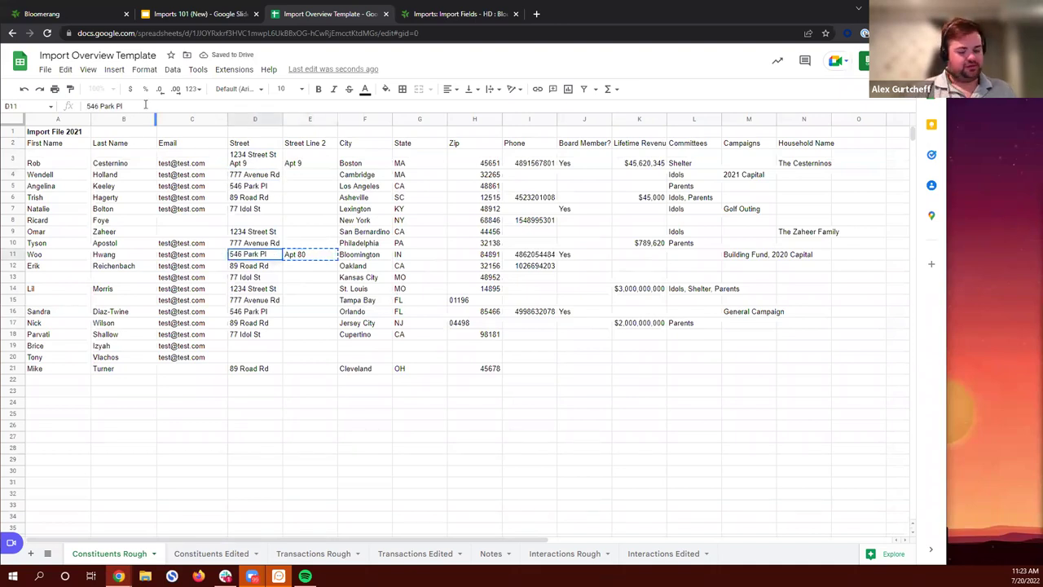
key(alt+Return)
key(ctrl+v)
Step: Commit D11's address, delete the Street Line 2 column, and select headers Email through Phone
click(316, 447)
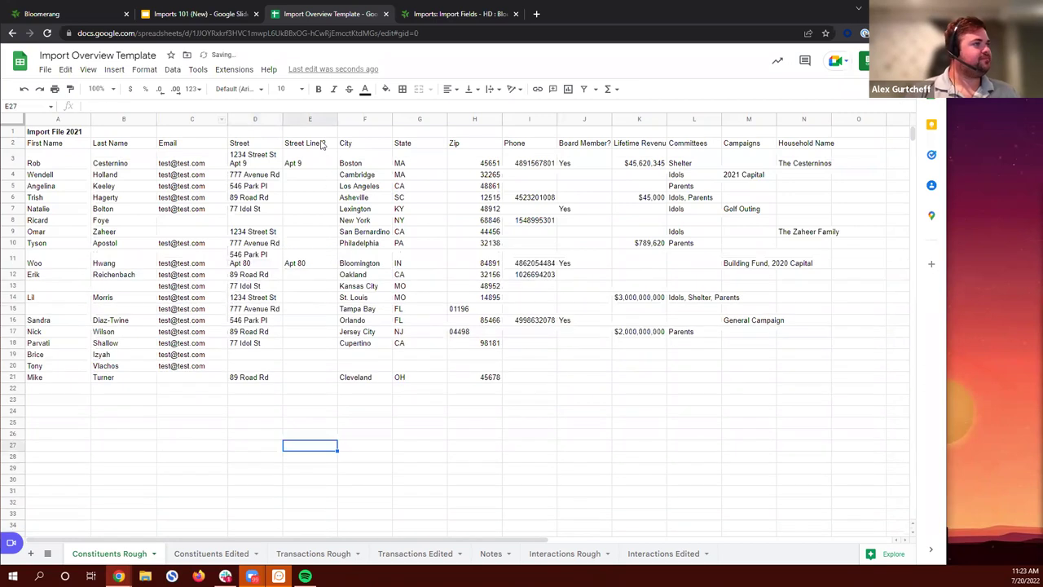
click(302, 120)
right_click(307, 122)
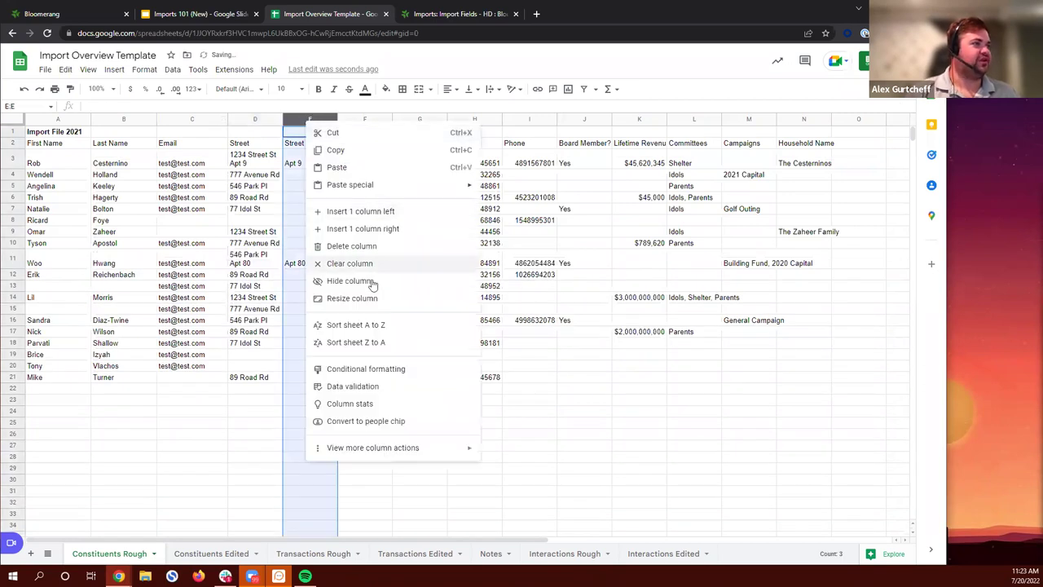
click(362, 247)
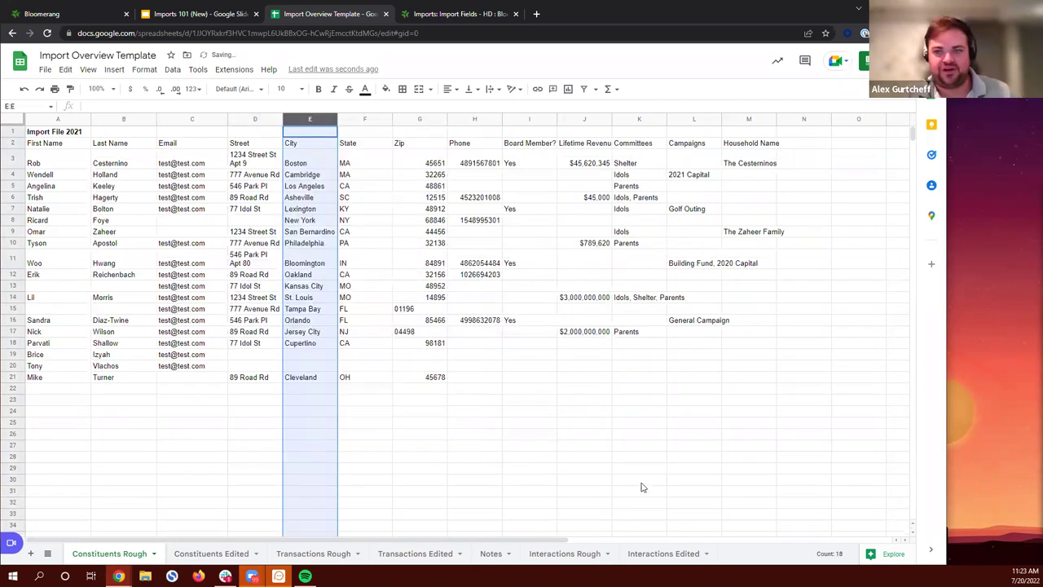
click(671, 470)
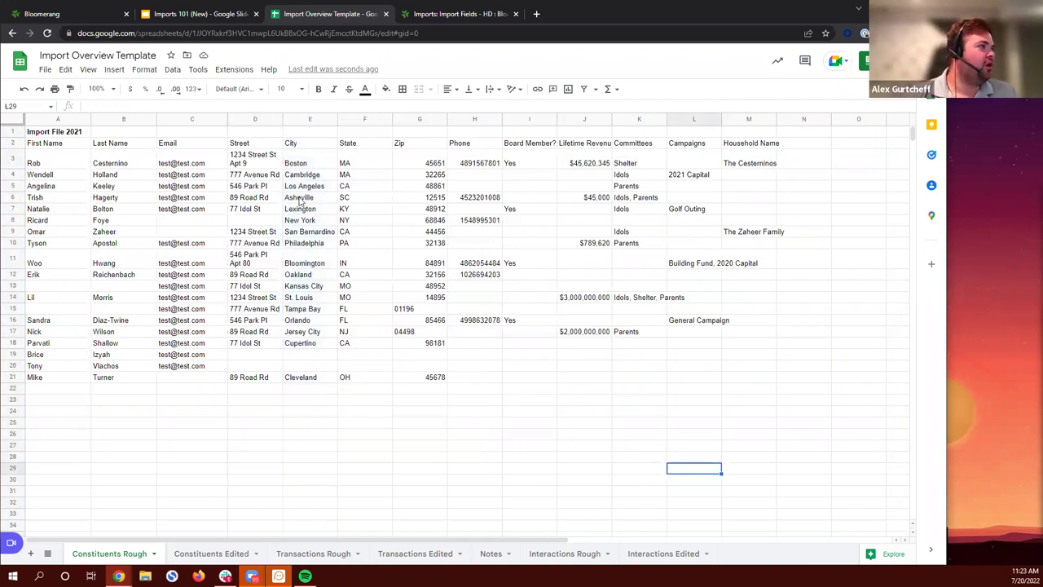
drag(178, 144, 485, 147)
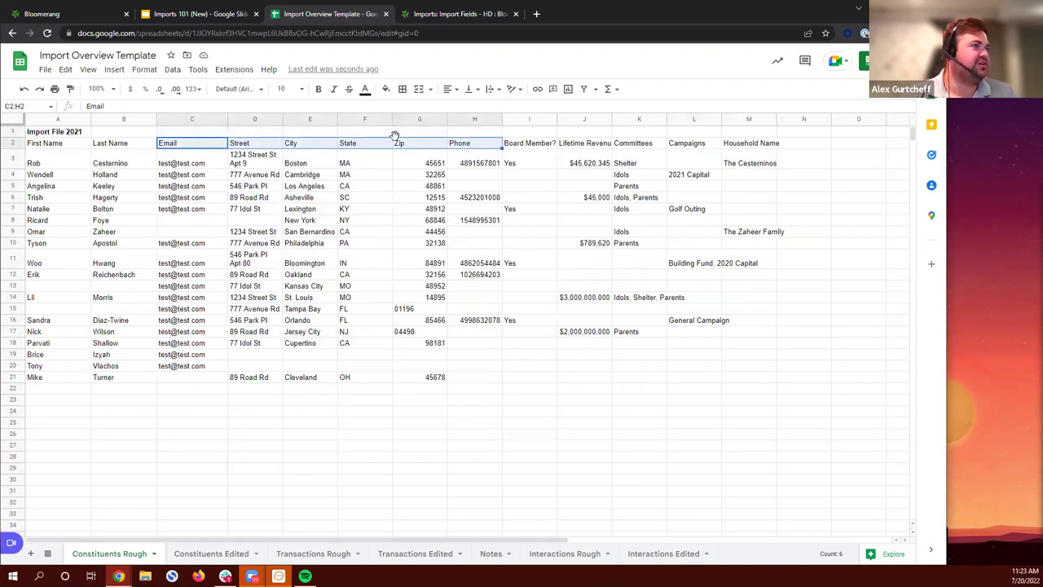
Step: Rename the Email and Street headers to Home Email and Home Street
click(544, 146)
click(215, 146)
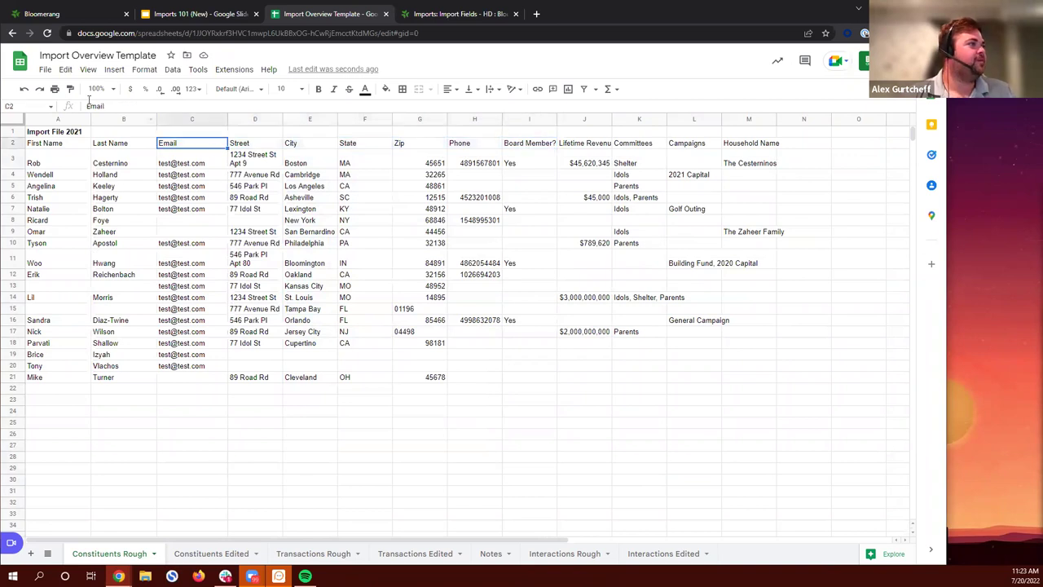
double_click(93, 106)
click(88, 106)
text(Home)
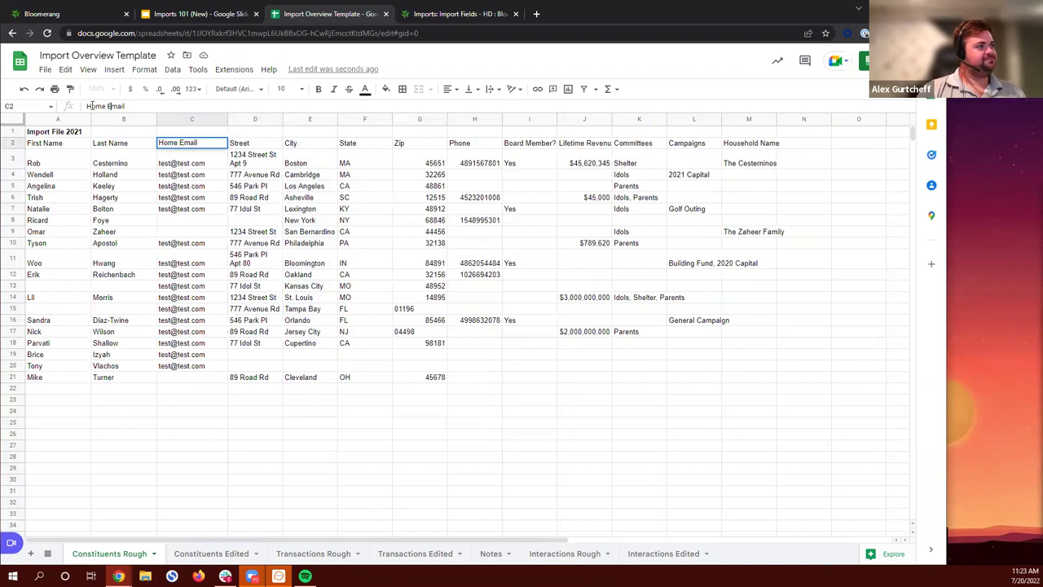
click(259, 147)
click(90, 106)
text(Home)
key(Return)
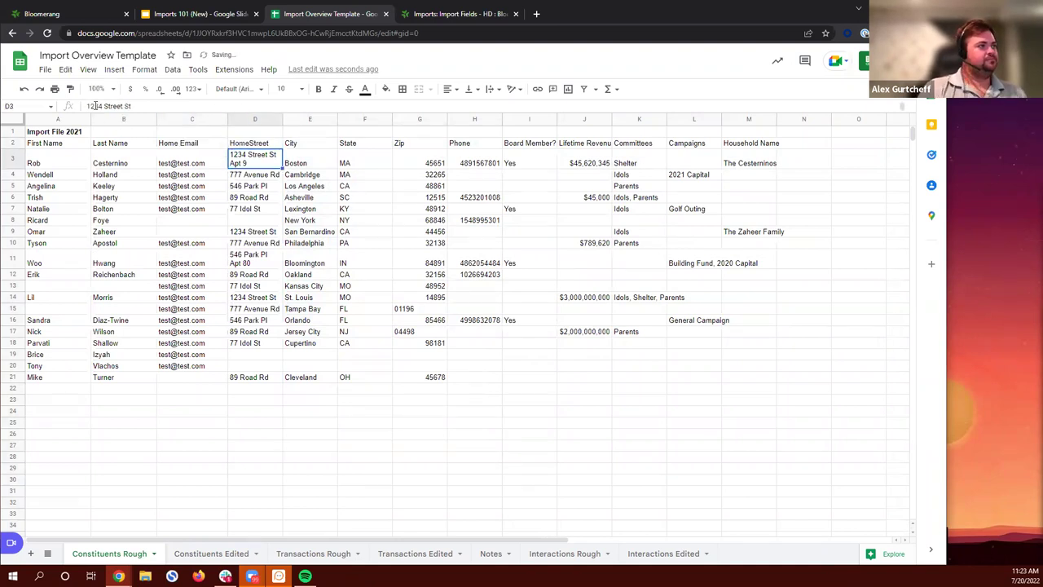
key(Up)
click(99, 106)
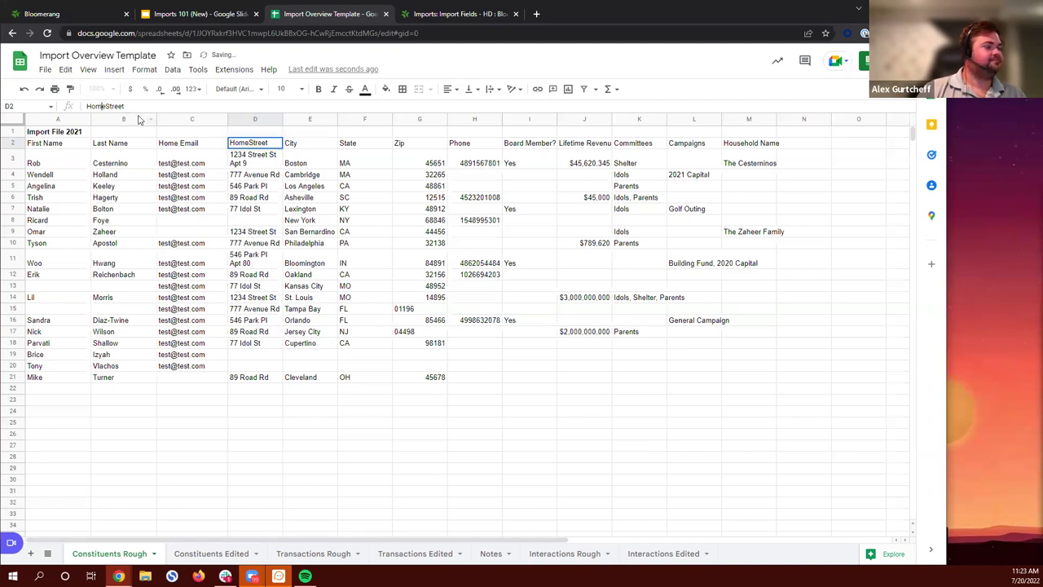
key(Return)
key(Up)
key(Right)
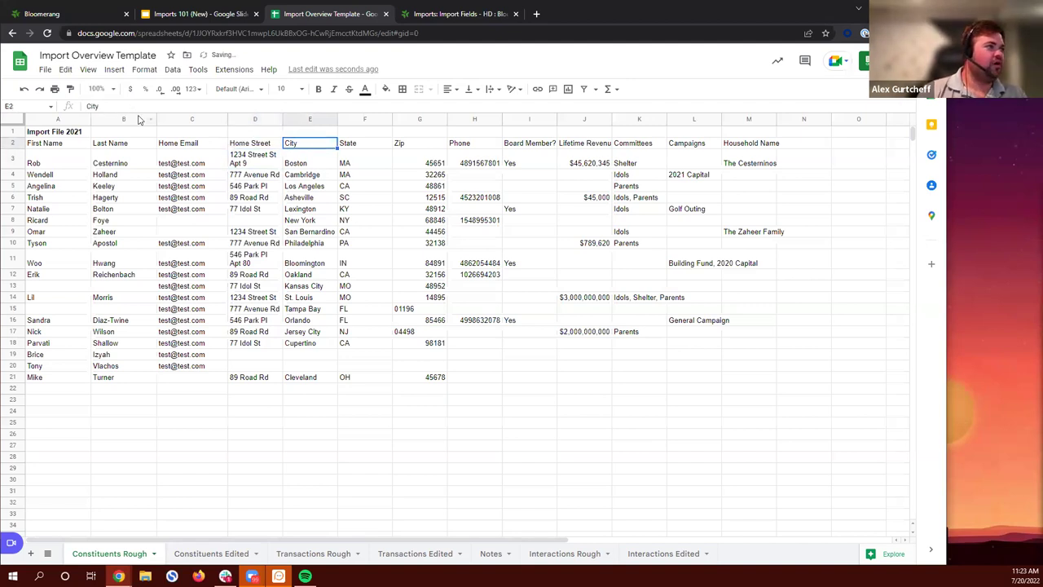
Step: Rename the City and State headers to Home City and Home State
click(88, 105)
text(Home)
key(Return)
key(Up)
key(Right)
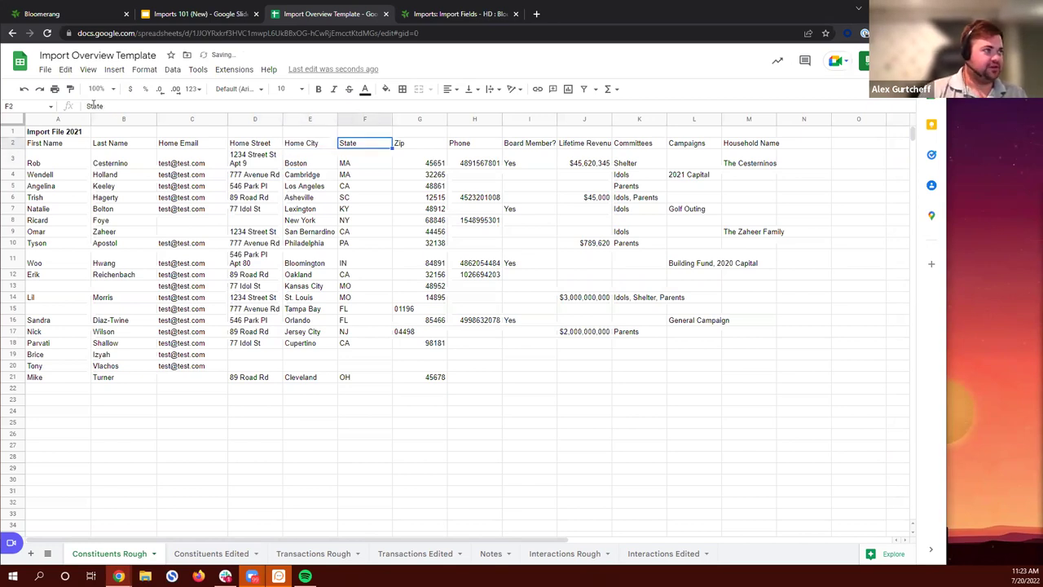
click(89, 106)
text(Home)
key(Return)
Step: Rename the Zip and Phone headers to Home Zip and Home Phone
key(Up)
key(Right)
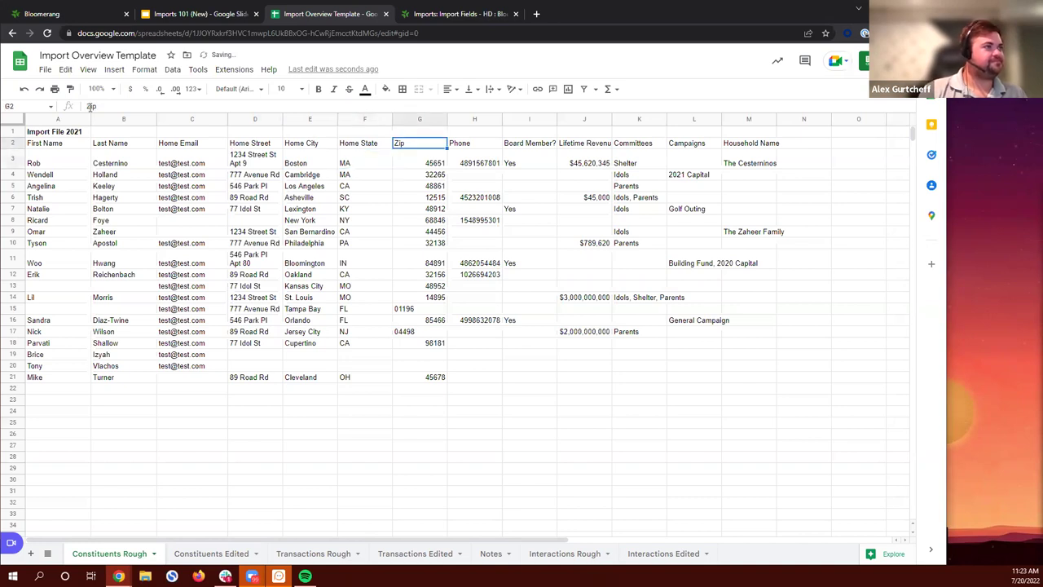
click(89, 106)
text(Home)
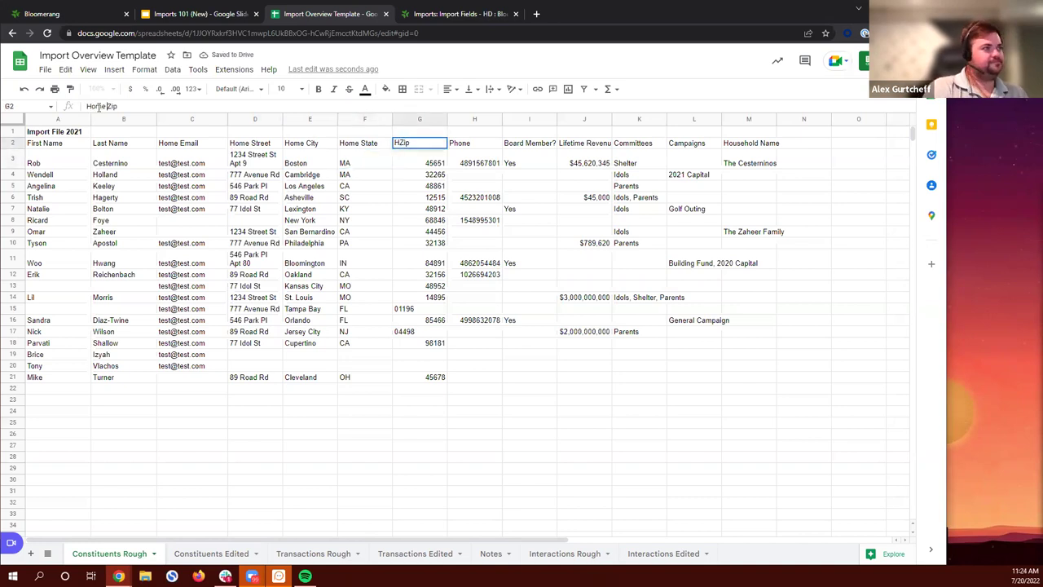
key(Return)
key(Up)
key(Right)
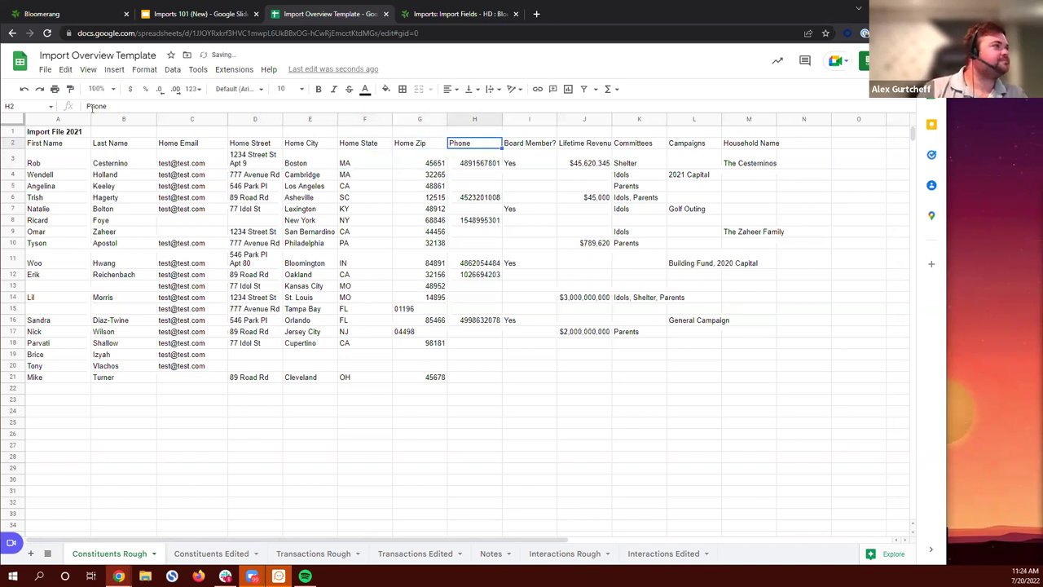
click(88, 106)
text(Home)
key(Return)
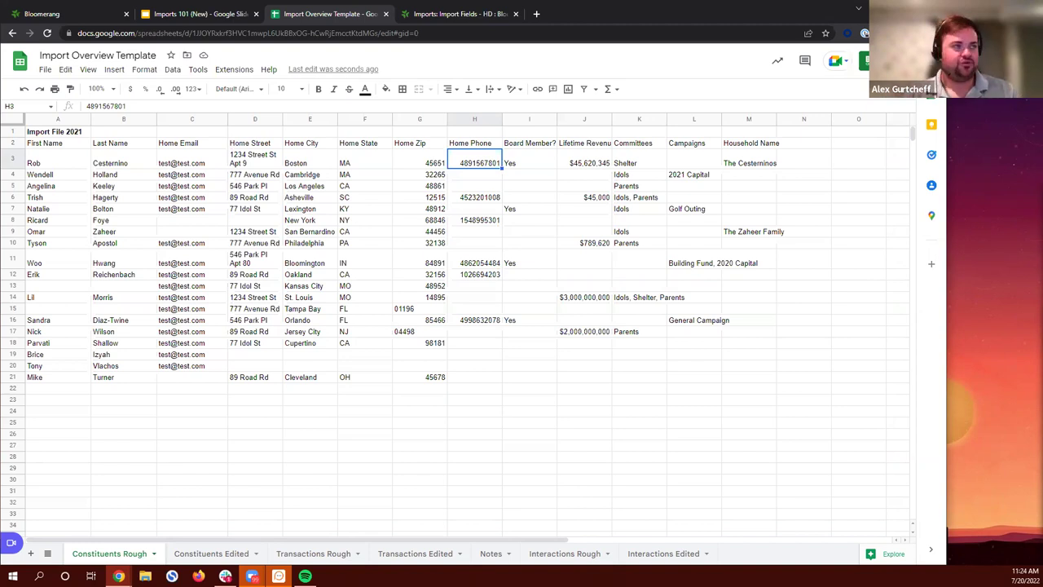
Step: Delete column M, Household Name, then select the empty First Name cell A13
click(736, 120)
right_click(737, 121)
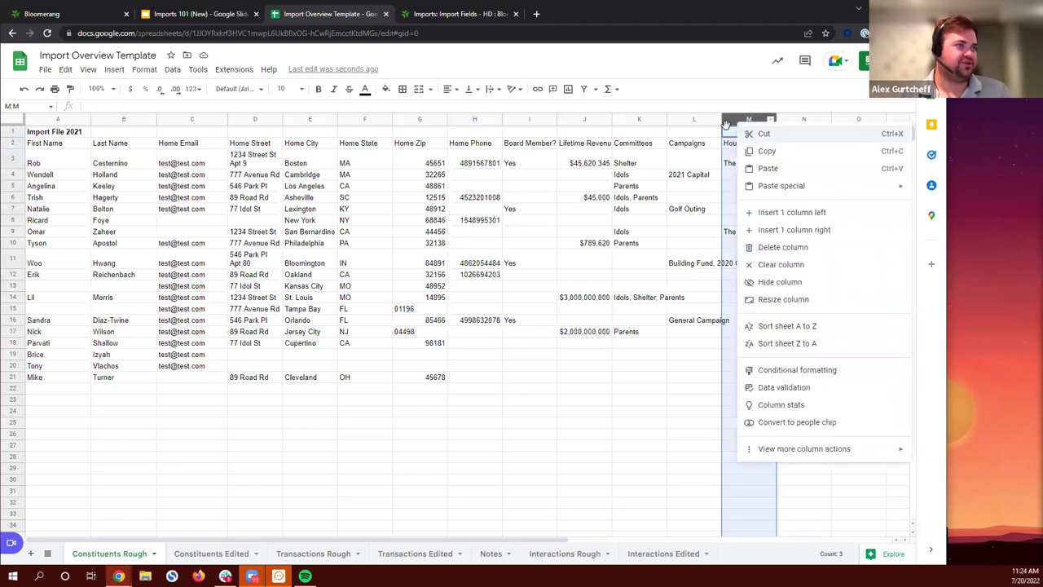
click(776, 246)
click(779, 234)
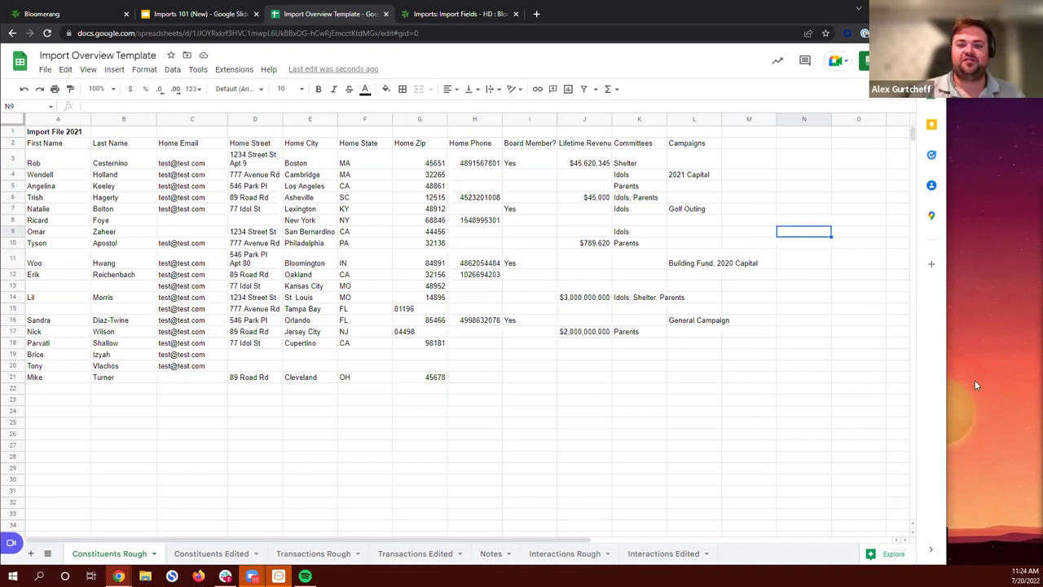
click(71, 289)
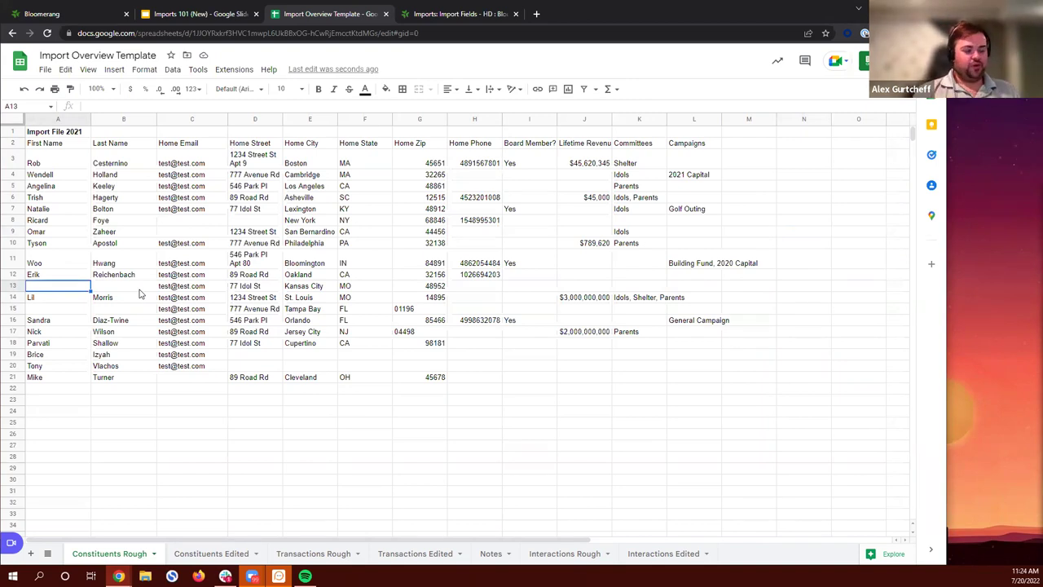
key(Down)
key(Right)
key(Down)
key(Left)
key(Up)
key(Up)
key(Right)
key(Down)
key(Down)
key(Left)
key(Up)
key(Up)
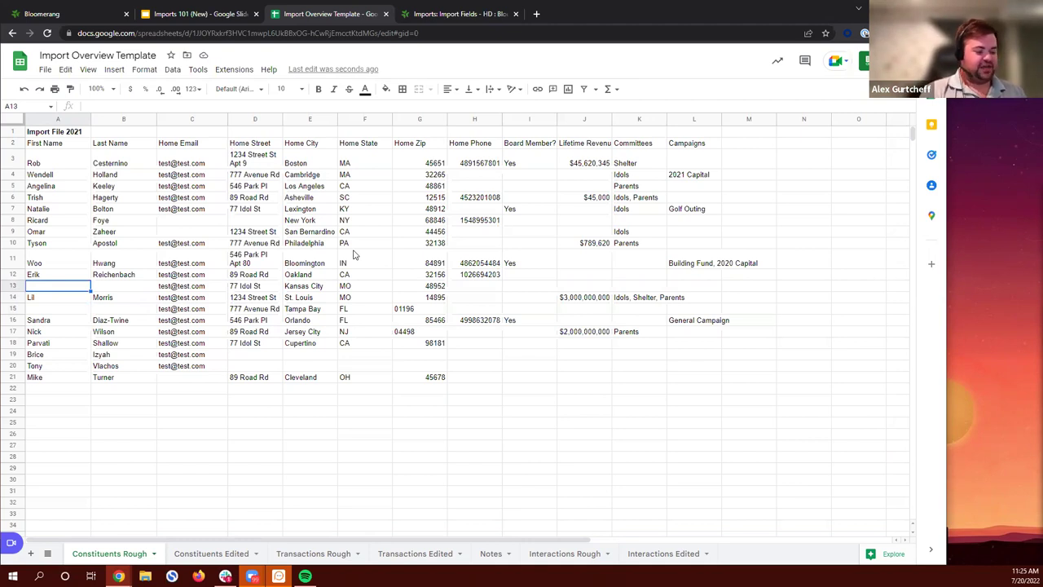
text(Jay)
key(Tab)
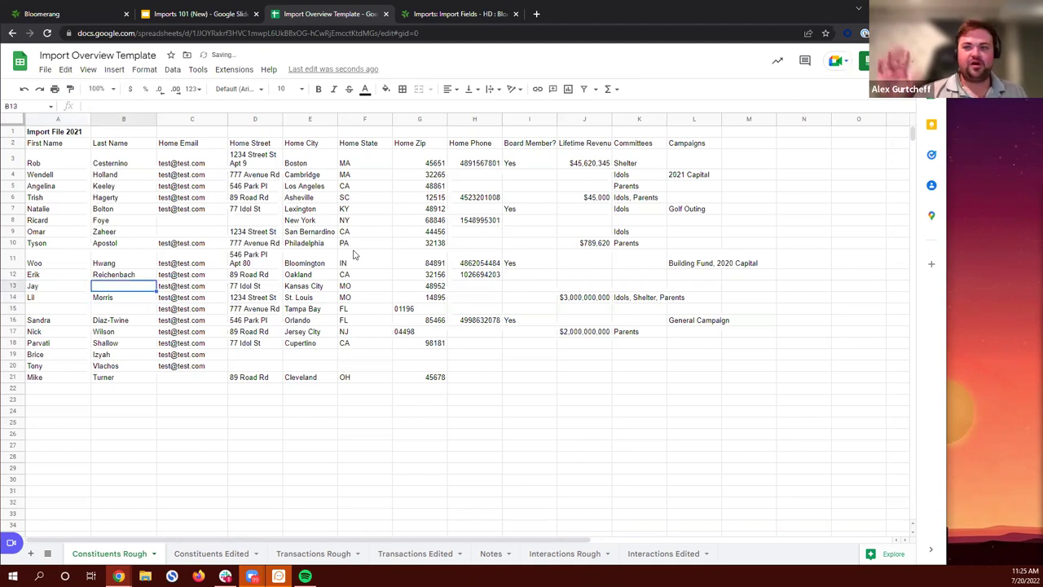
text(Starrett)
key(Down)
key(Down)
key(Left)
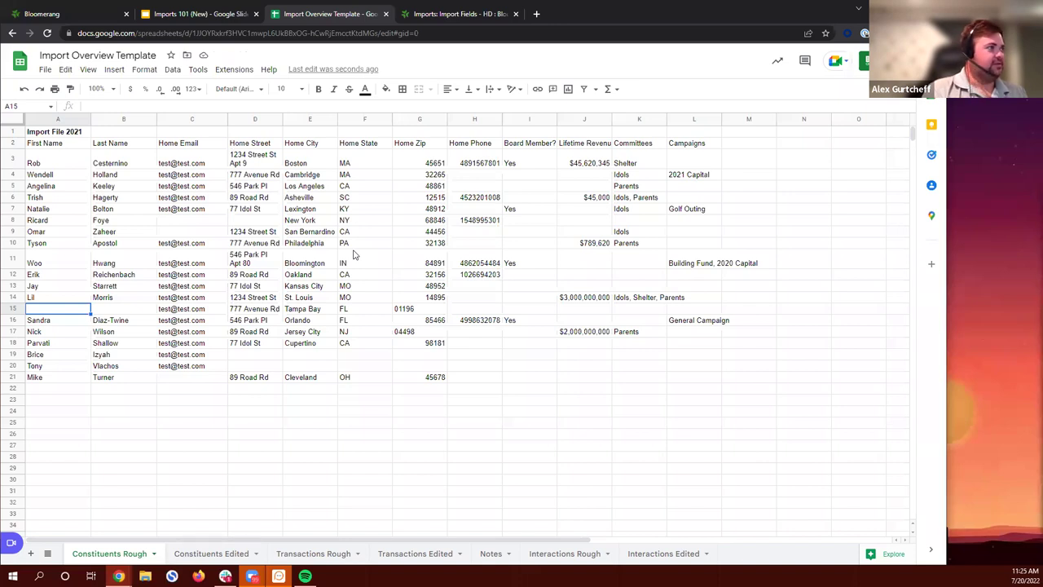
Step: Enter Rupert Boneham as the first and last name in row 15
text(Ruper)
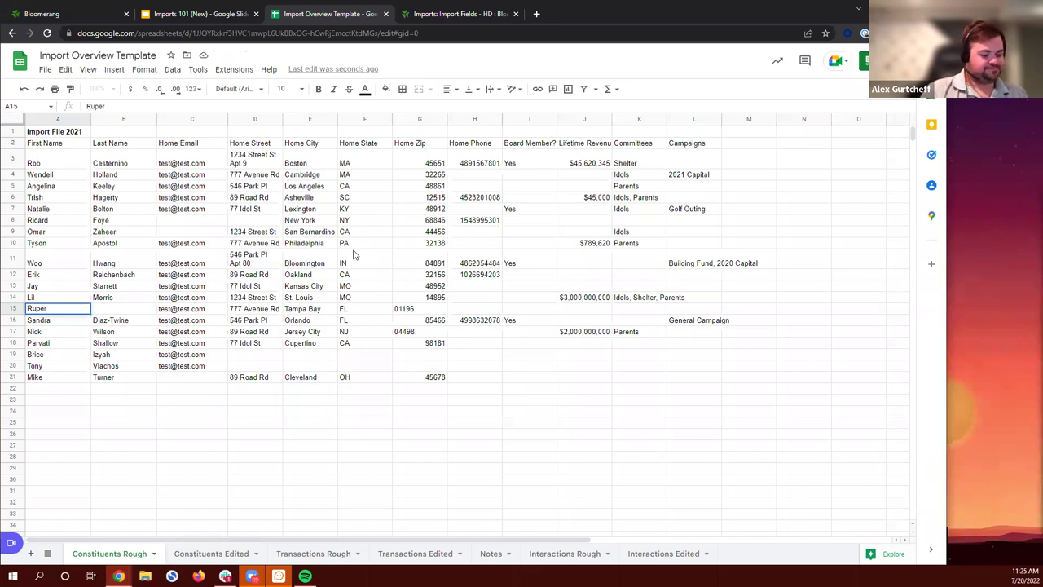
text(t)
key(Tab)
text(Boneham)
key(Return)
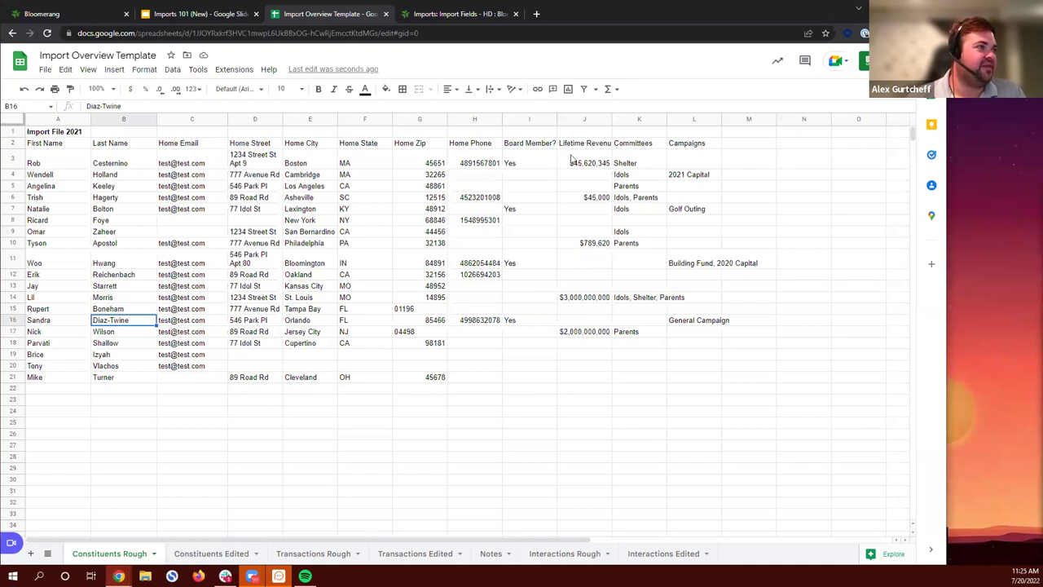
Step: Review the Board Member? through Campaigns headers in I2:L2, then switch to the Bloomerang tab
drag(532, 144, 715, 371)
click(770, 343)
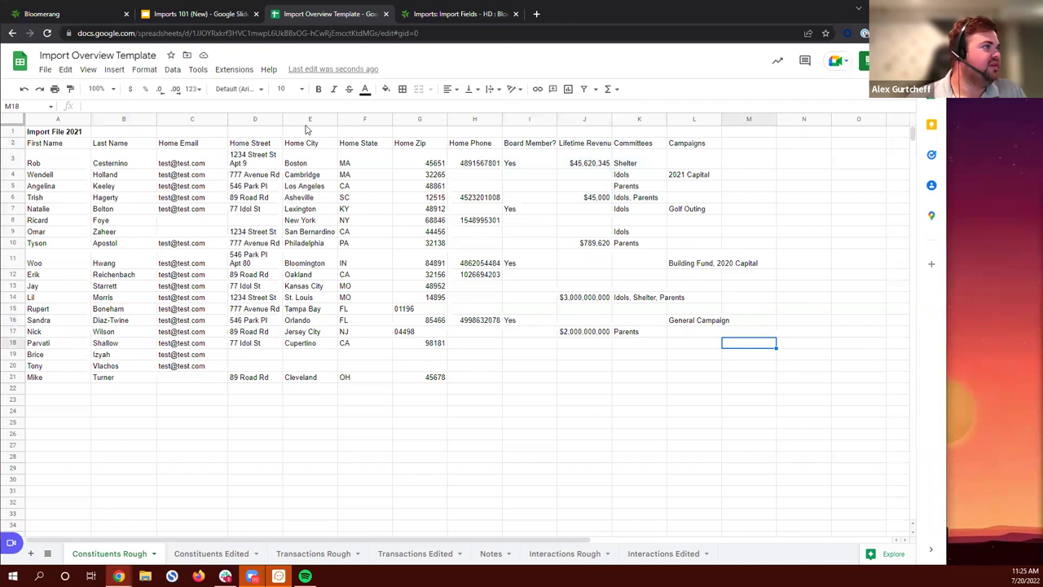
drag(526, 145, 710, 145)
click(774, 161)
drag(531, 145, 715, 146)
click(772, 155)
drag(545, 144, 701, 143)
click(731, 162)
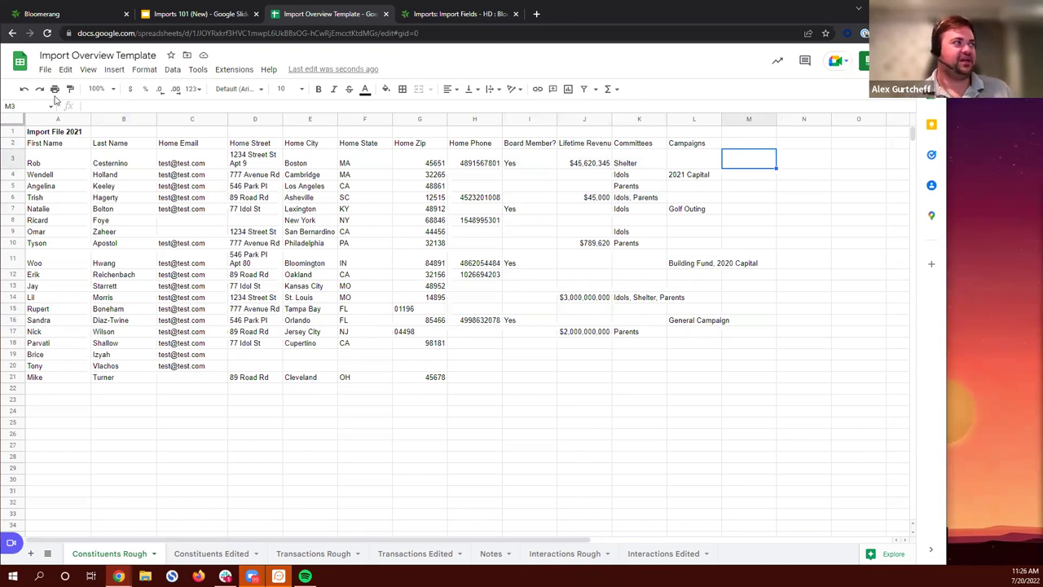
click(43, 16)
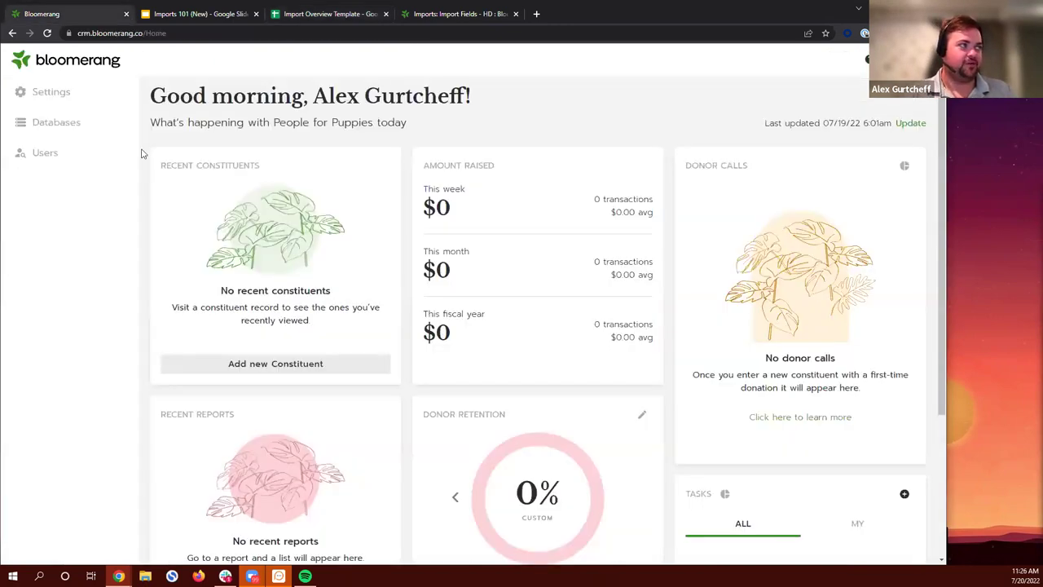
Step: Log back into Bloomerang, open Settings > Constituents custom fields, and snap the window left
click(859, 99)
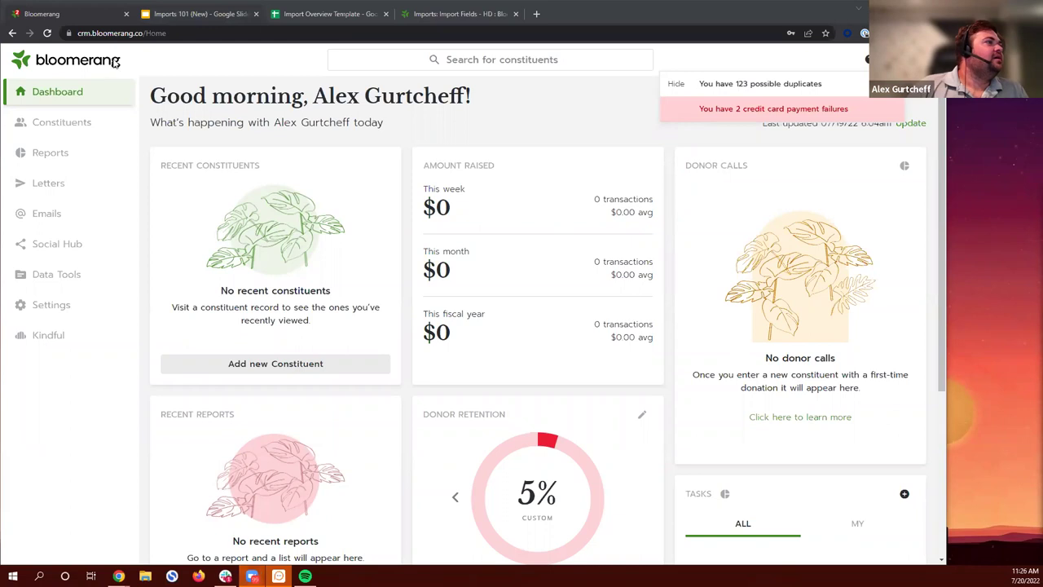
click(54, 306)
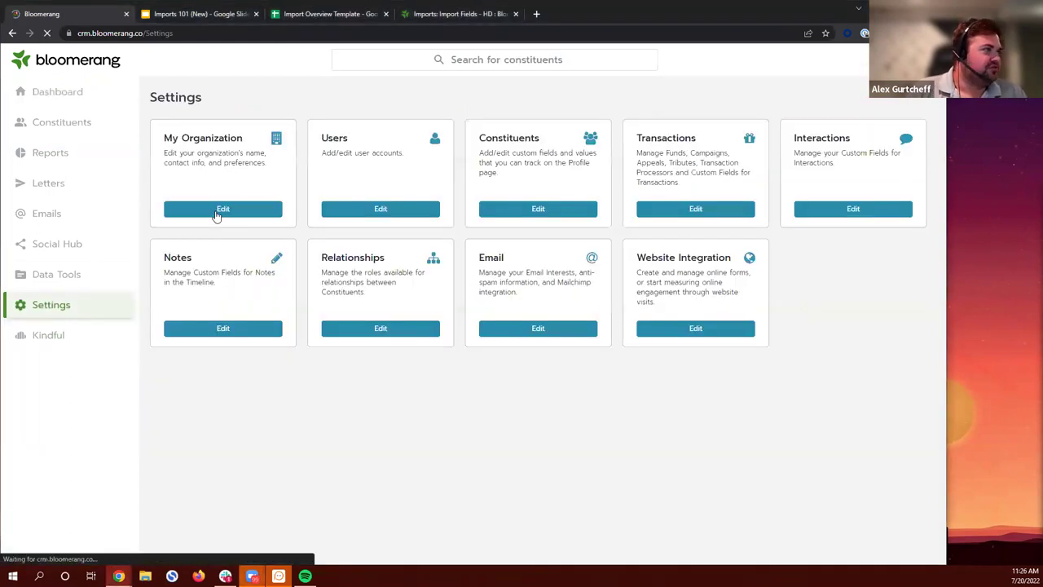
click(564, 209)
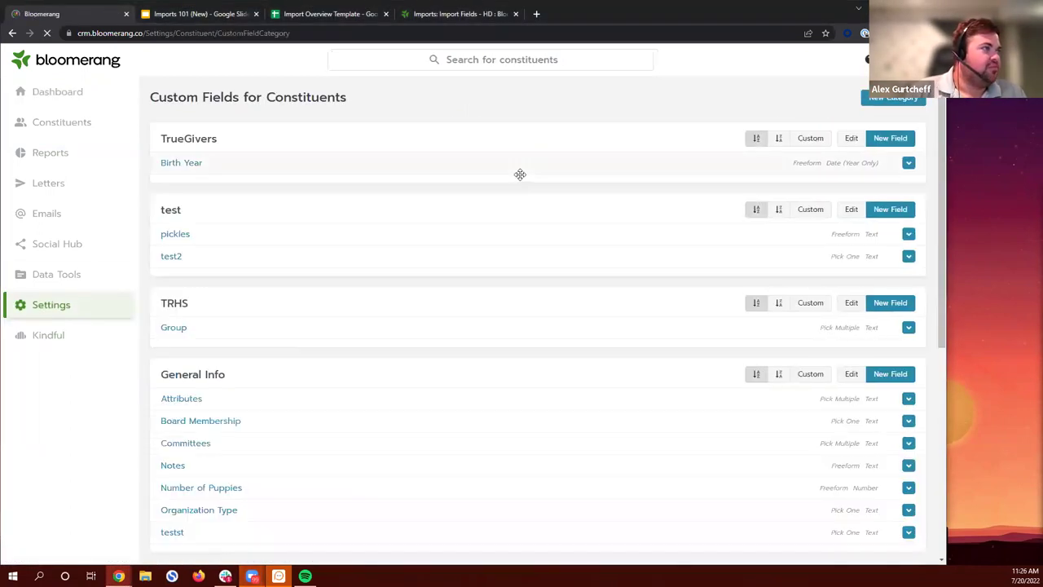
scroll(512, 196, down, 2)
scroll(504, 211, up, 1)
scroll(504, 211, up, 1)
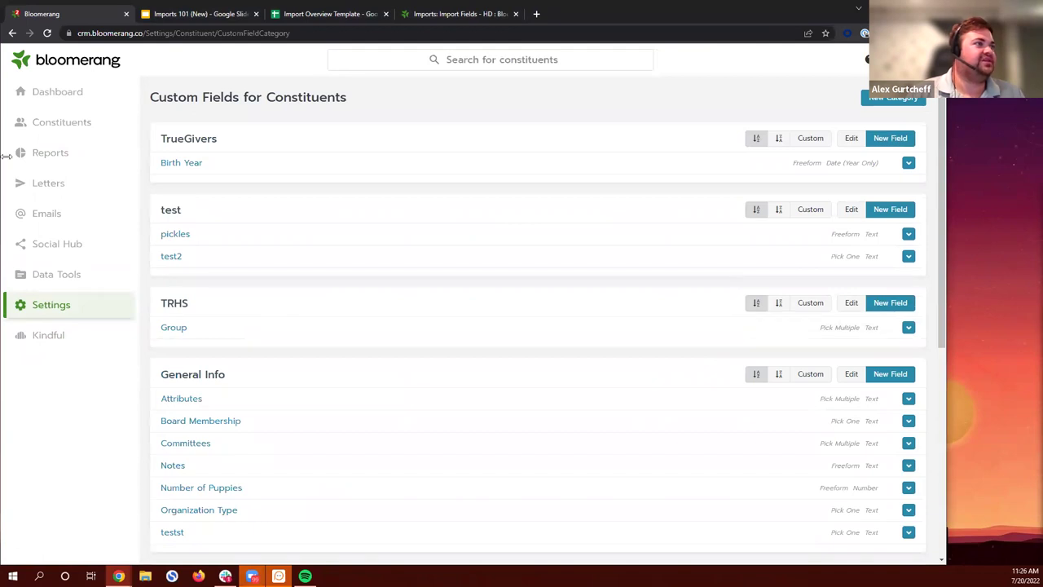
key(super+Left)
click(507, 364)
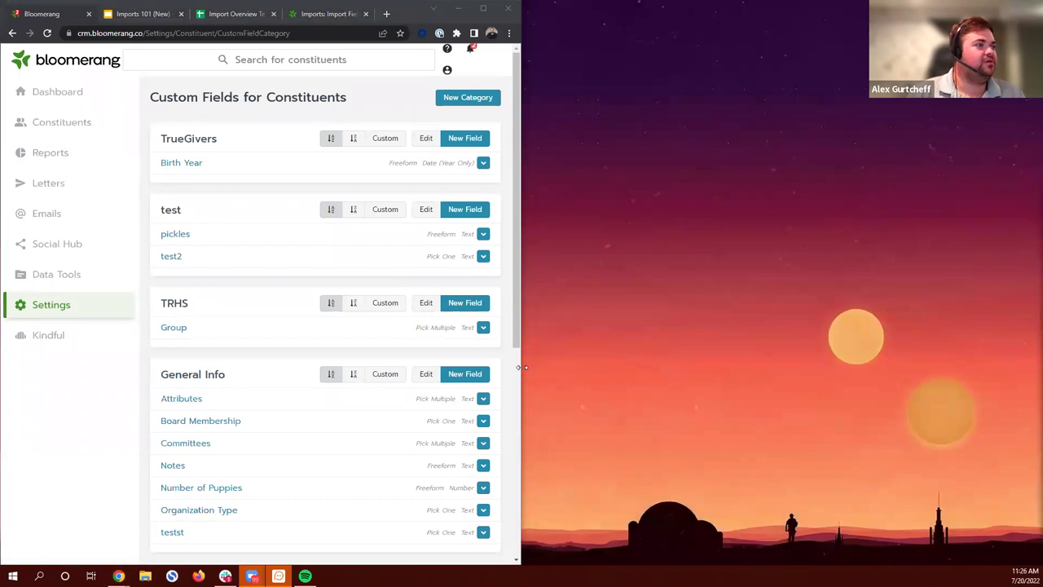
Step: Widen the browser window and bring up the Import Overview Template spreadsheet
click(524, 368)
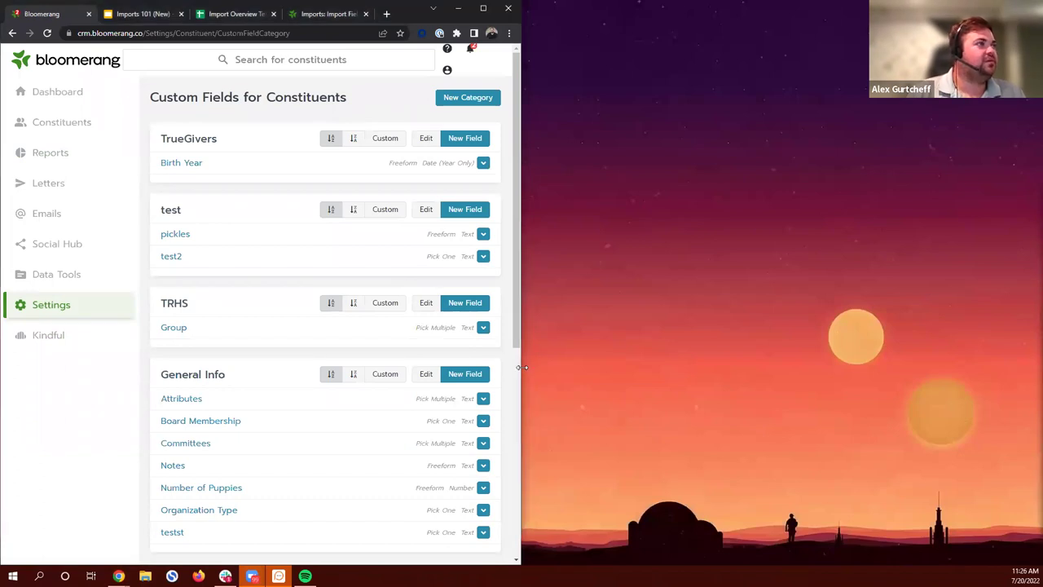
drag(524, 368, 547, 368)
click(228, 18)
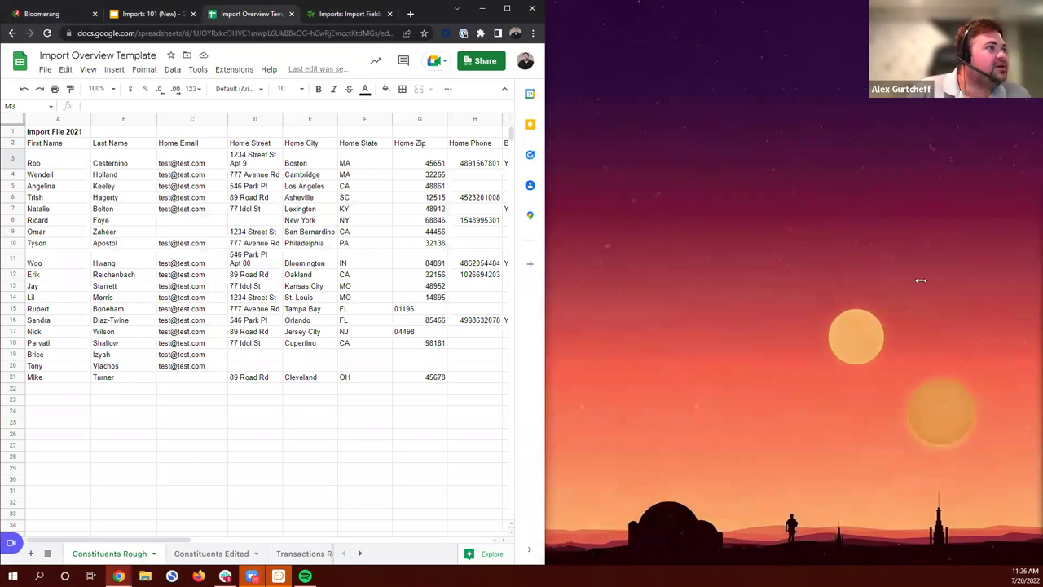
drag(545, 280, 921, 279)
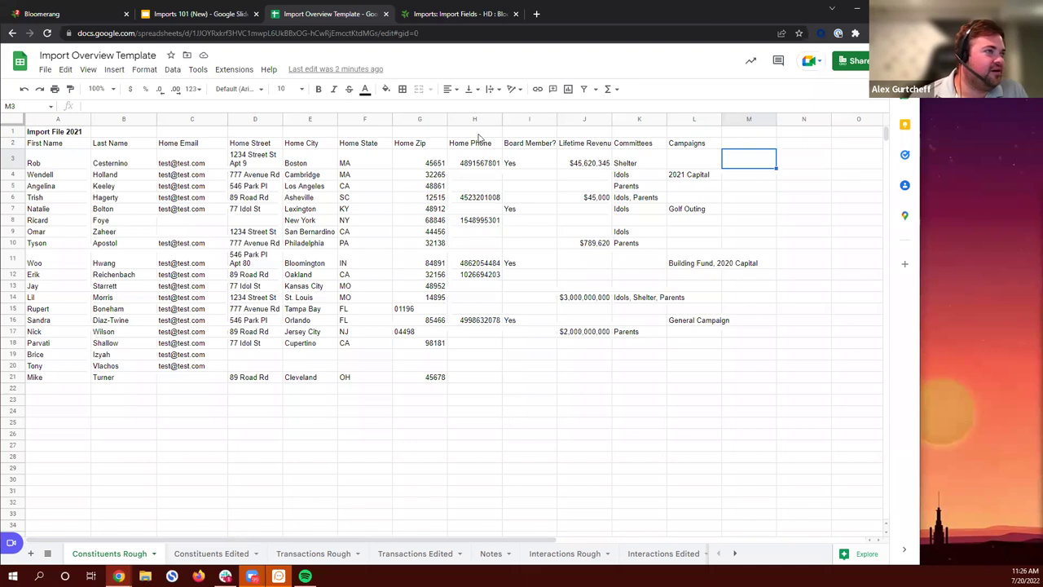
Step: Select the Board Member? through Campaigns headers and the Idols entry under Committees
drag(477, 142, 667, 146)
click(585, 145)
drag(530, 145, 684, 151)
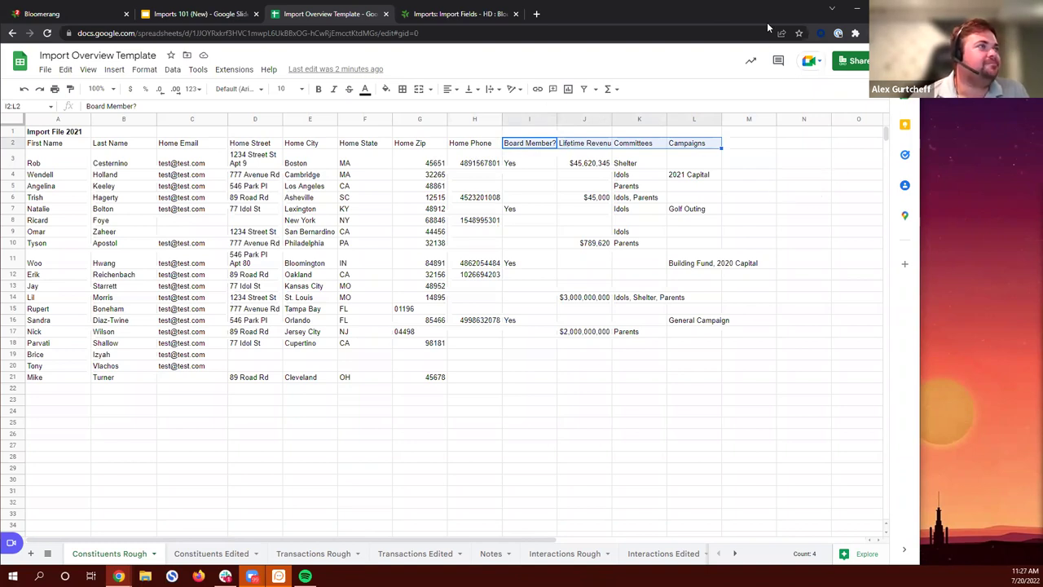
click(630, 233)
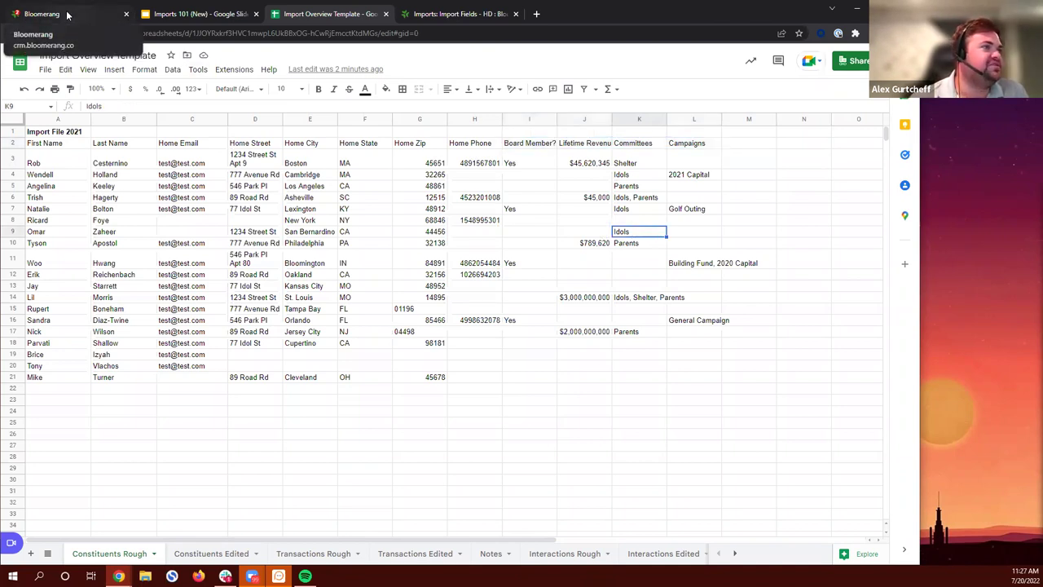
Step: Step through the Board Member?, Lifetime Revenue, Committees and Campaigns header cells
click(541, 148)
click(587, 149)
click(628, 148)
key(Right)
click(535, 147)
Step: Open the Board Membership custom field on Bloomerang's custom fields page
click(45, 14)
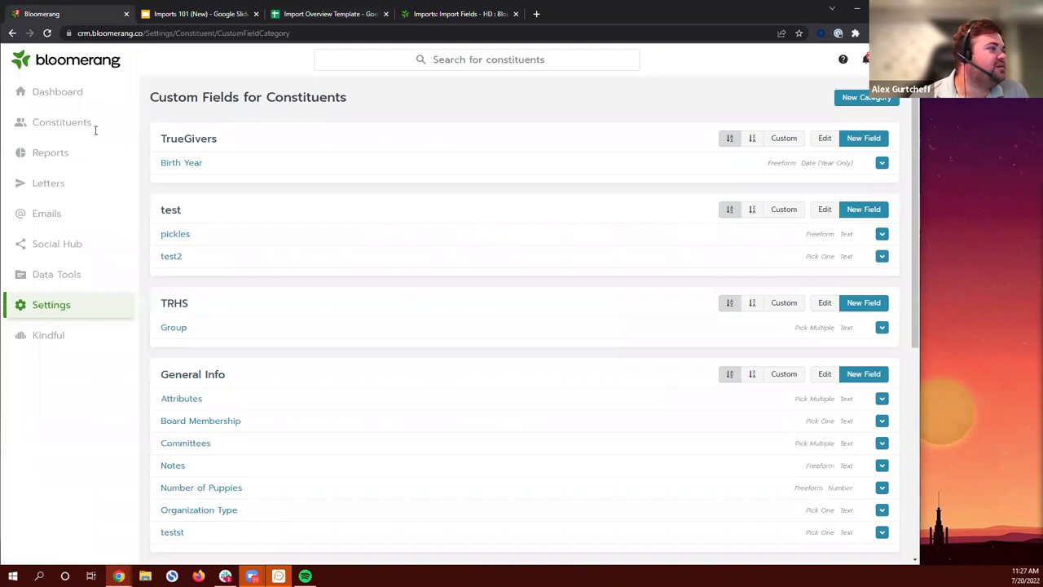
scroll(289, 411, down, 2)
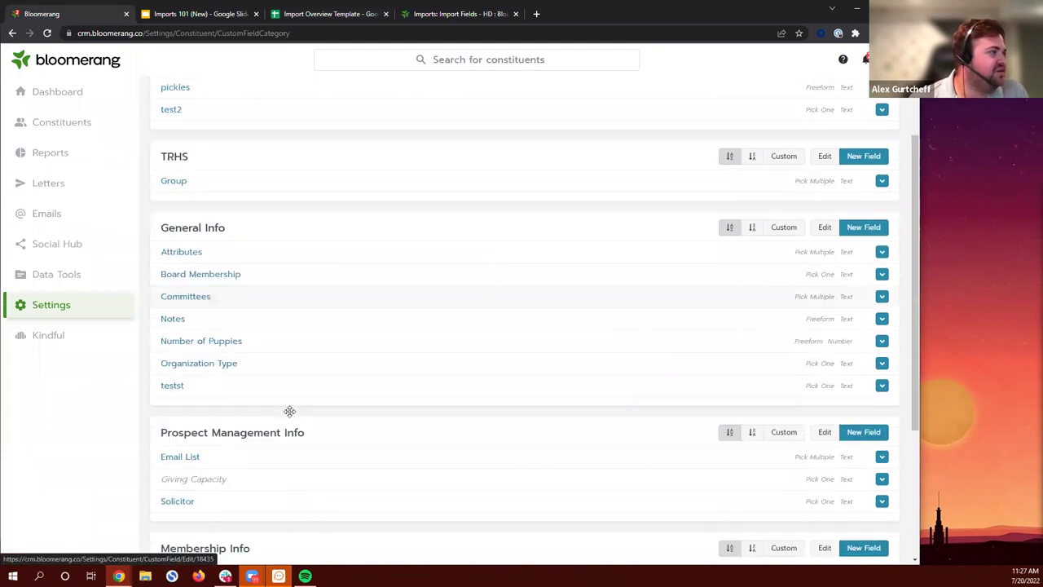
click(217, 261)
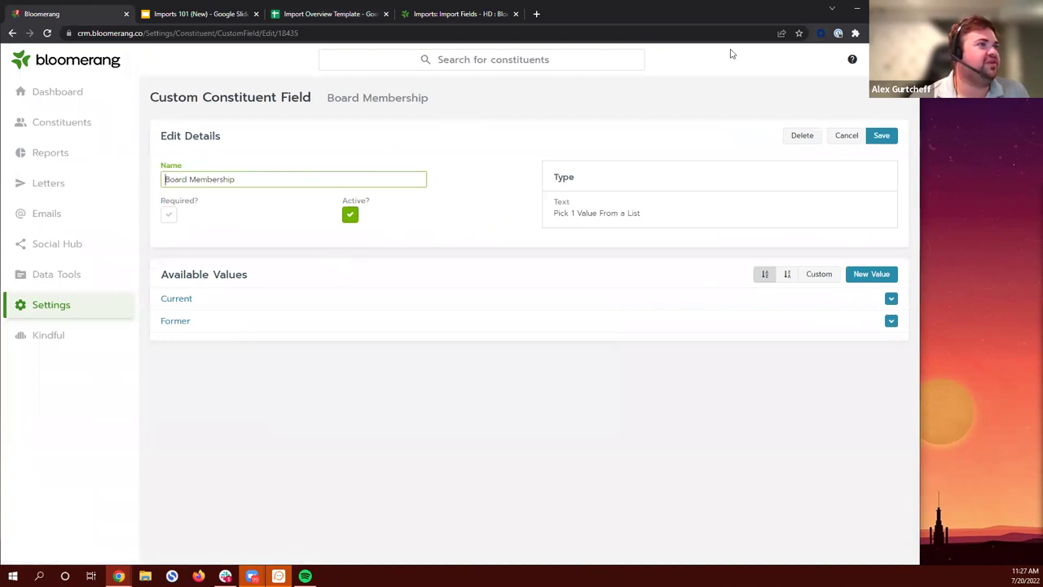
Step: Snap the browser to the left half, widen it, and return to the Import Overview Template
double_click(812, 22)
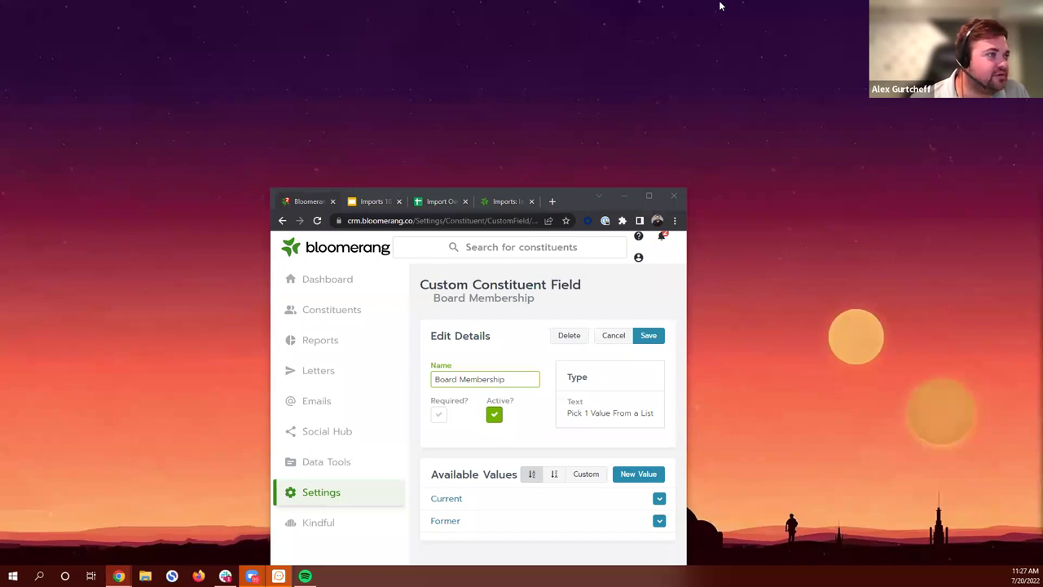
key(super+Left)
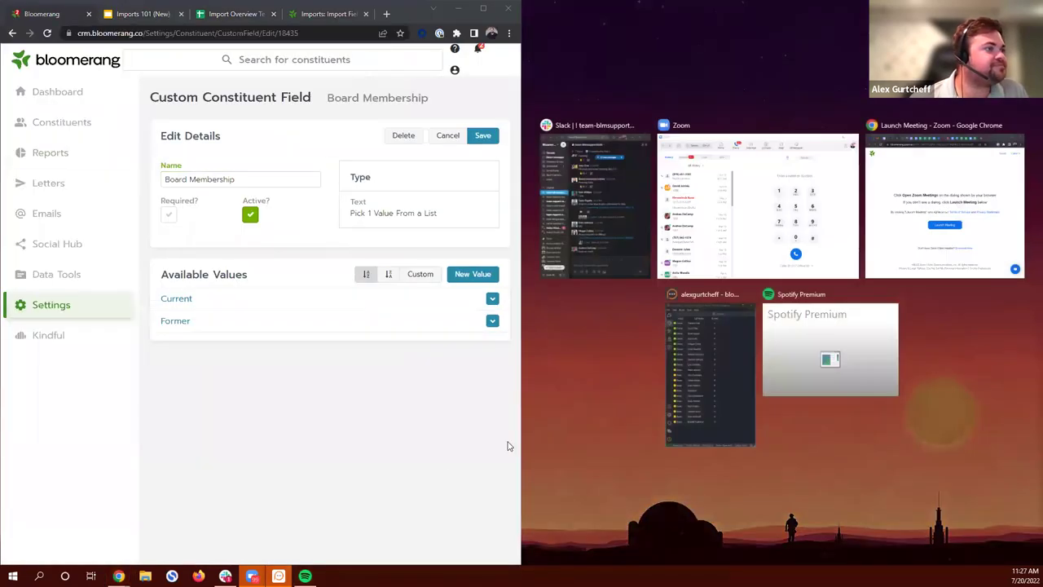
click(522, 441)
drag(522, 440, 969, 441)
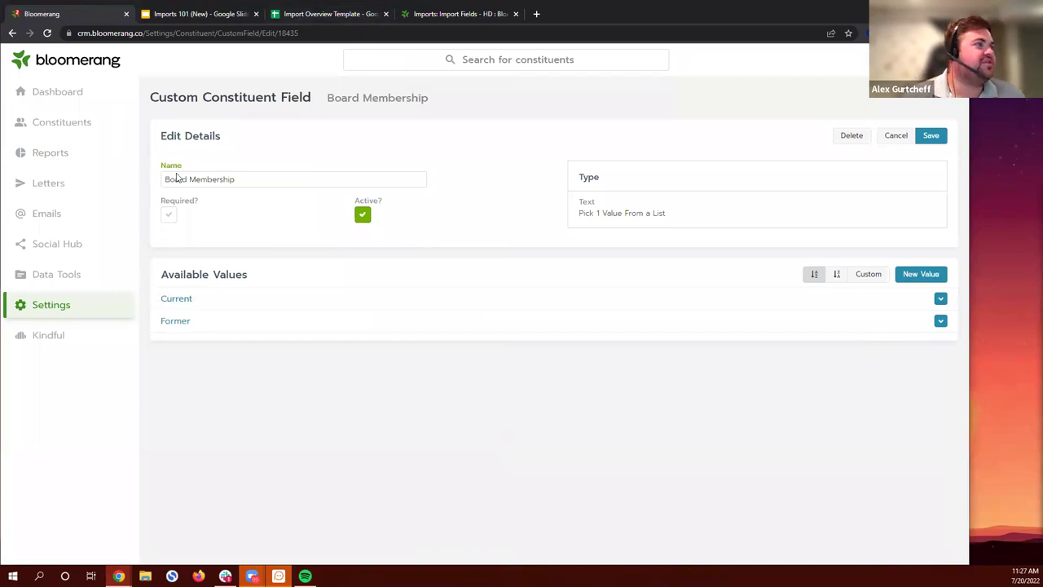
click(329, 14)
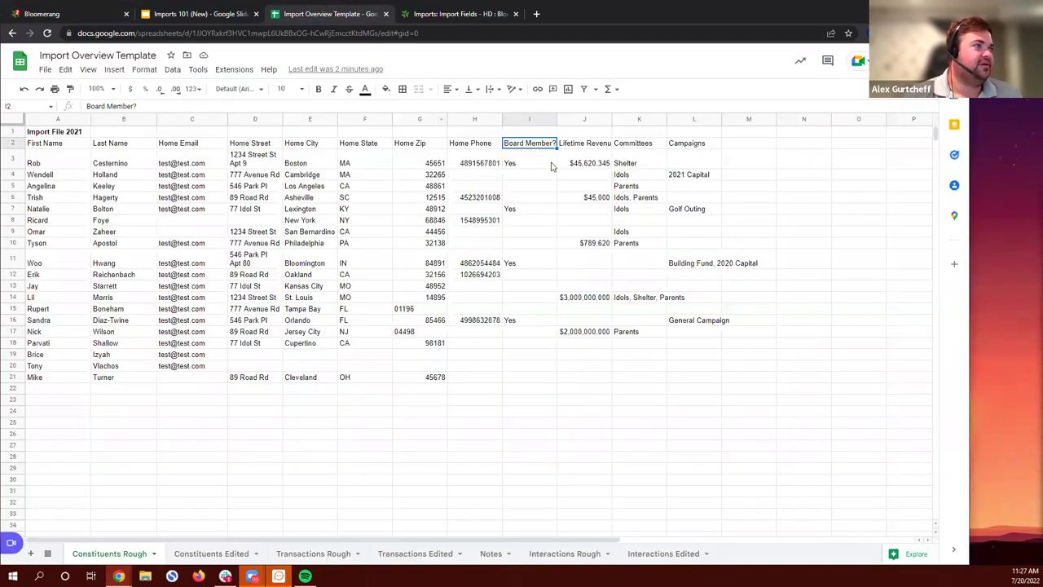
Step: Rename the Board Member? header to 'Board Membership'
click(81, 13)
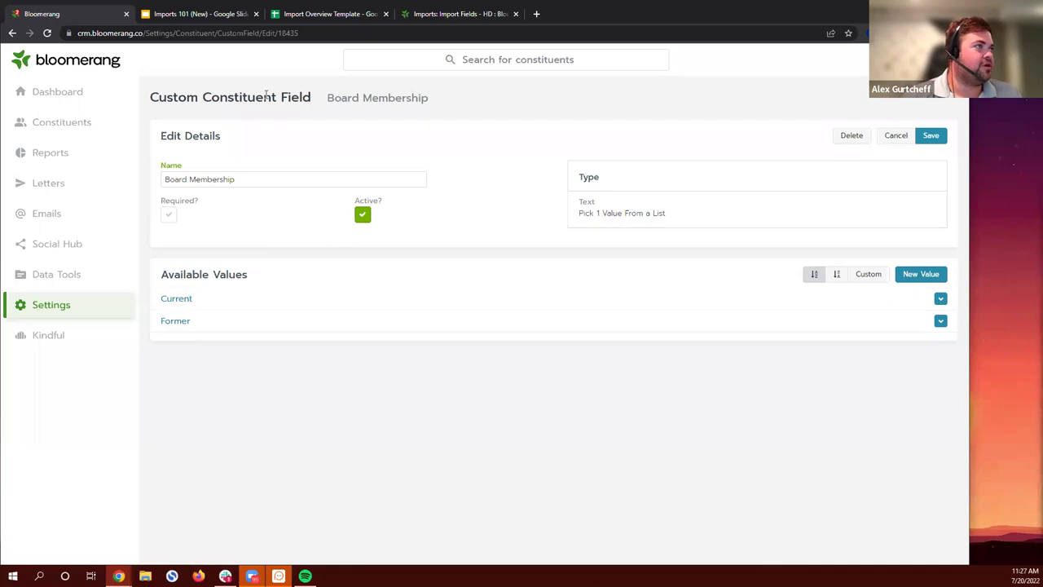
click(289, 14)
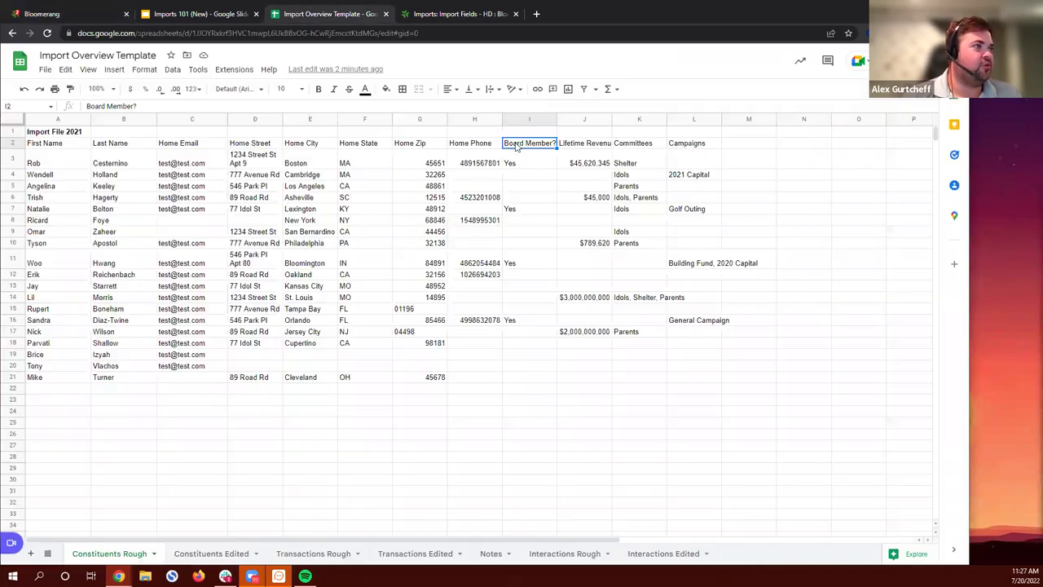
click(137, 106)
key(ctrl+a)
text(Board)
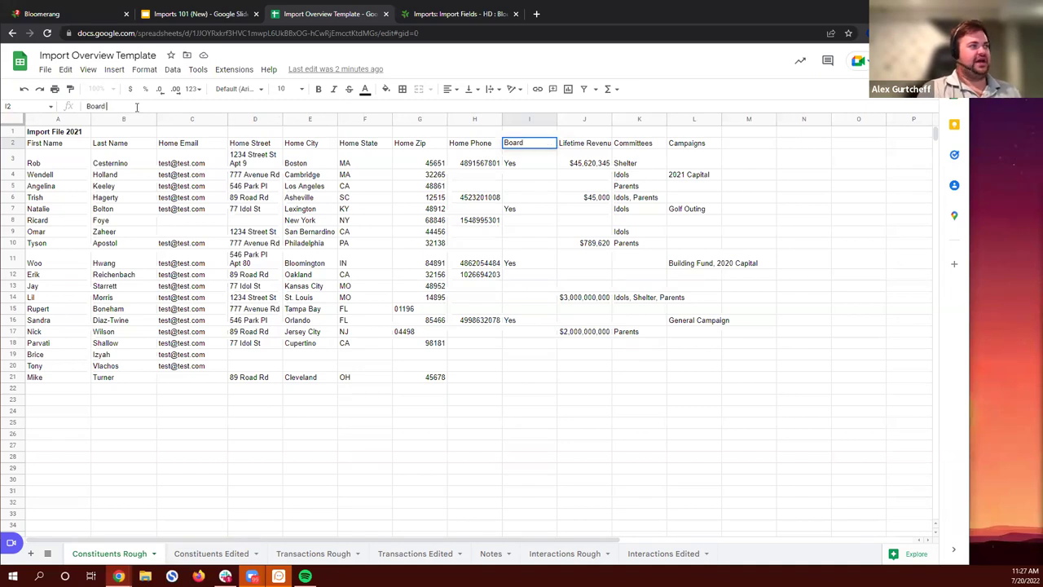
text( Membership)
key(Return)
Step: Enter Current in I3 and paste it over the Yes entries in rows 7, 11 and 16
text(Current)
key(Return)
key(Up)
key(ctrl+c)
click(528, 210)
key(ctrl+v)
click(523, 263)
key(ctrl+v)
click(528, 309)
click(529, 322)
key(ctrl+v)
Step: Autofit column J to fit the Lifetime Revenue header
click(742, 368)
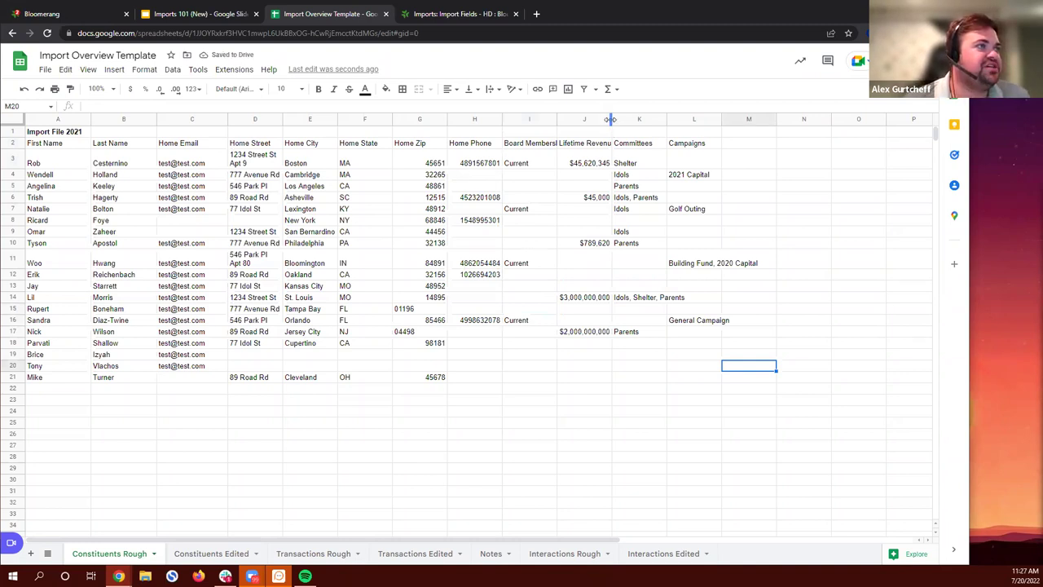
double_click(611, 119)
click(807, 175)
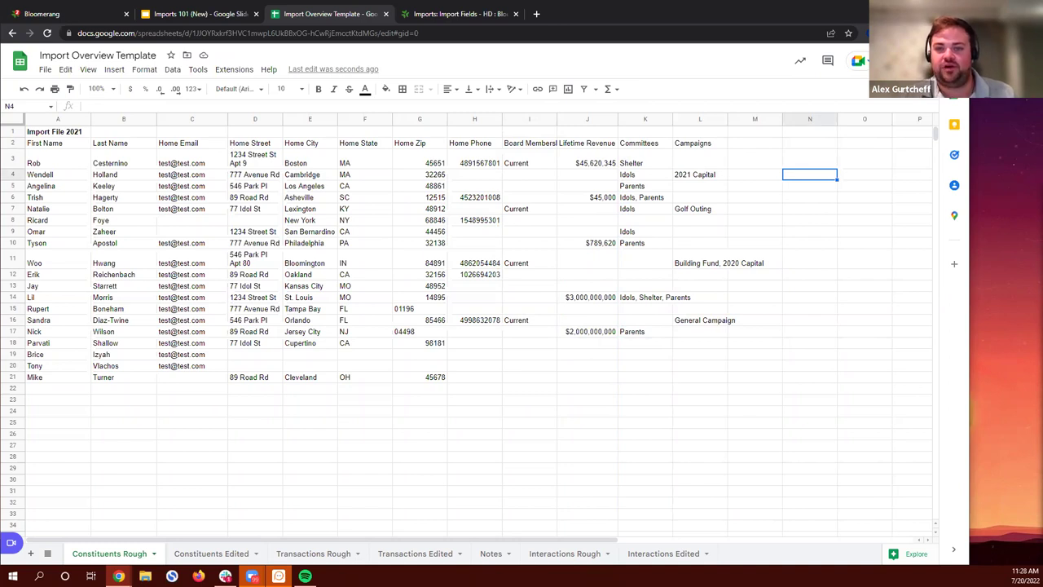
Step: Delete the Lifetime Revenue column, then return to the Bloomerang custom field page
click(584, 118)
right_click(584, 118)
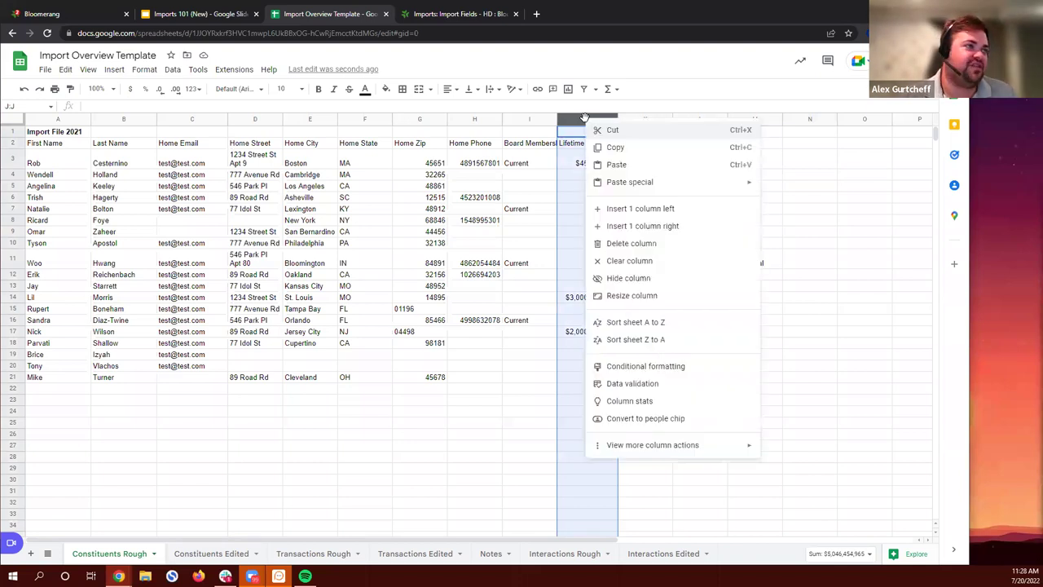
click(626, 242)
click(818, 187)
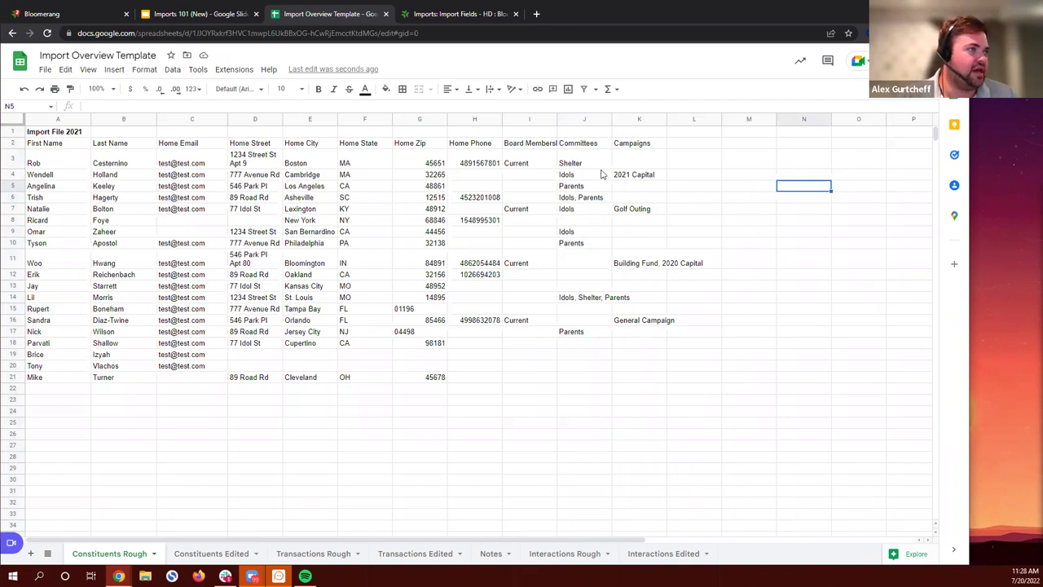
click(81, 14)
Step: View the Committees field's allowed values in Bloomerang, then return to the spreadsheet
click(13, 34)
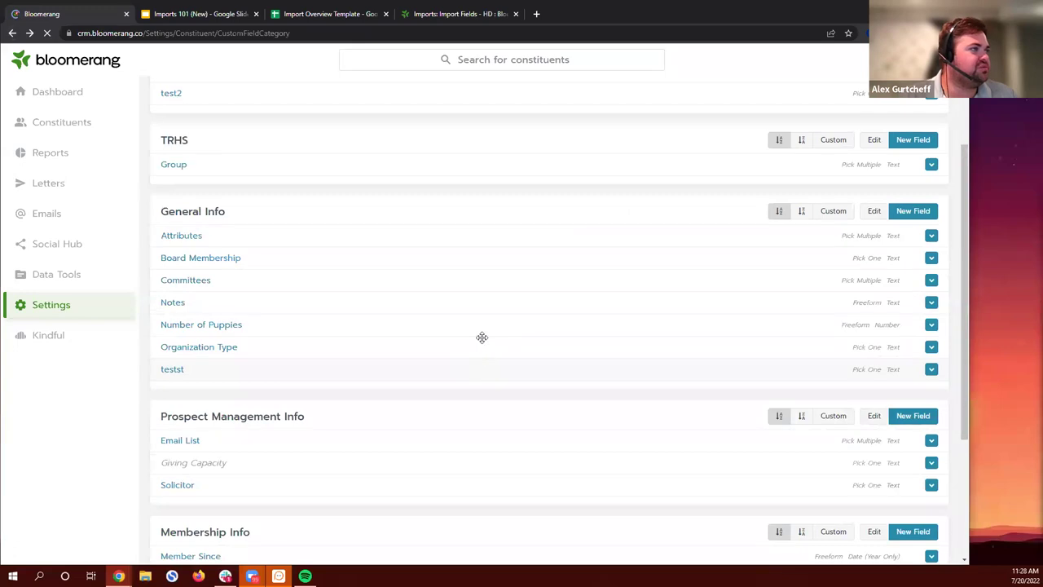
click(186, 283)
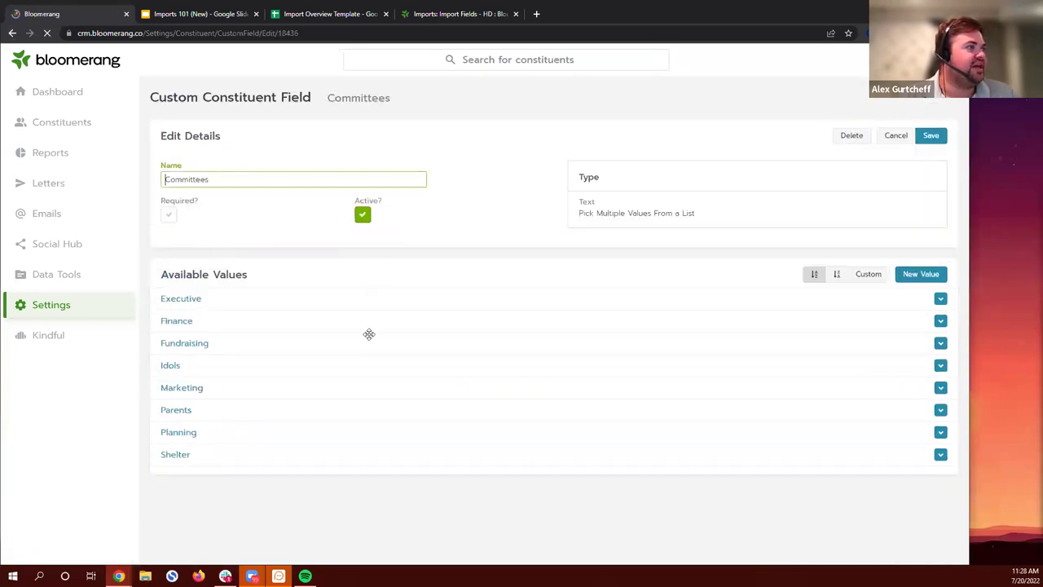
click(326, 18)
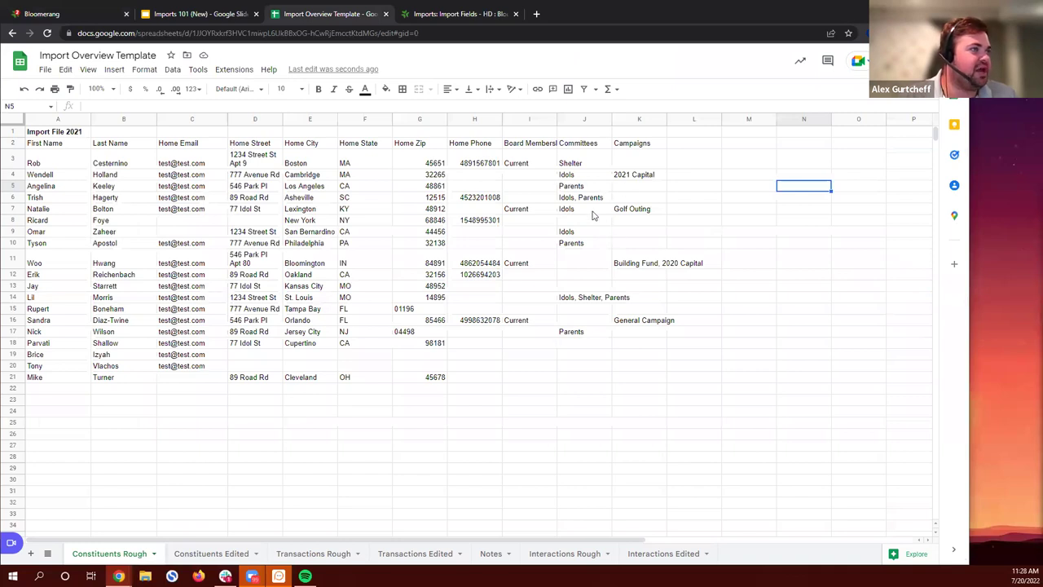
Step: Replace the comma in J6 with a pipe, giving 'Idols | Parents'
click(591, 199)
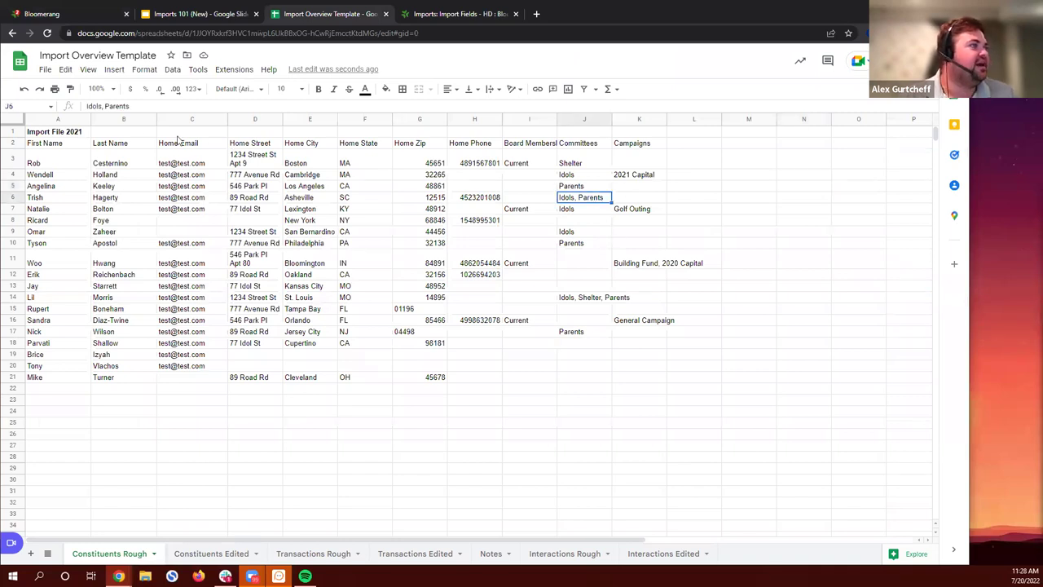
click(101, 105)
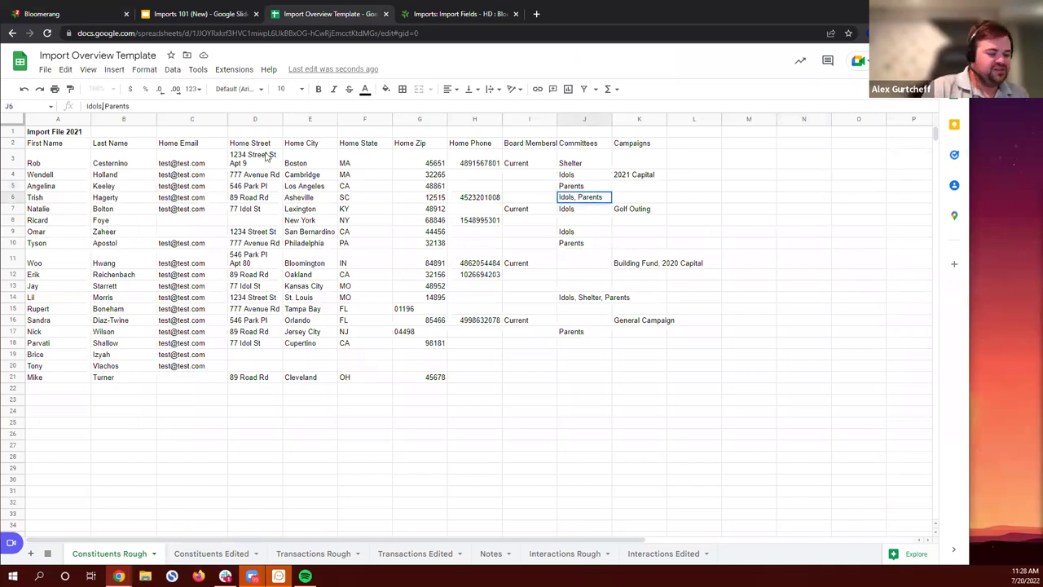
key(Delete)
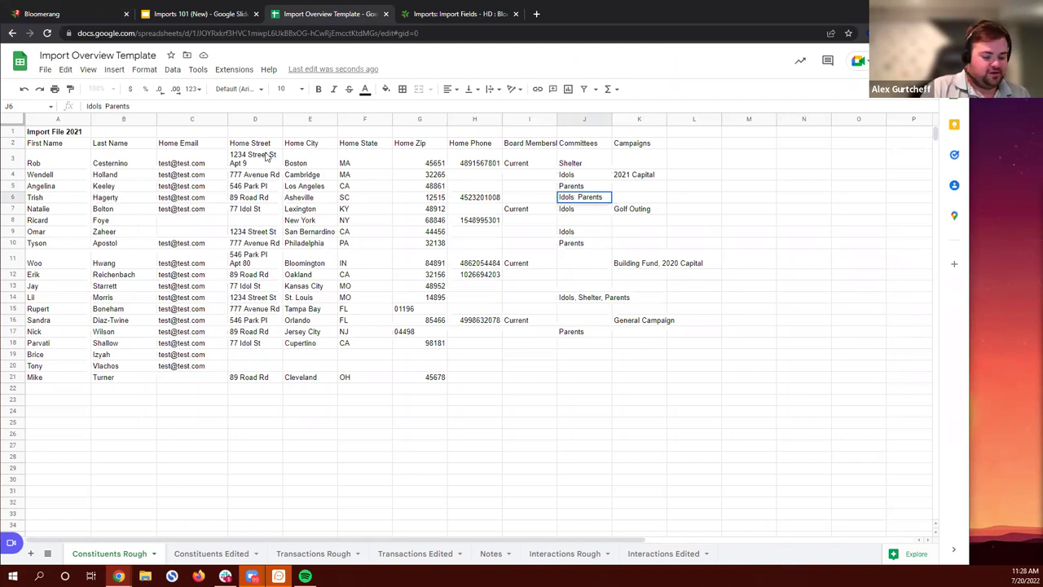
text(|)
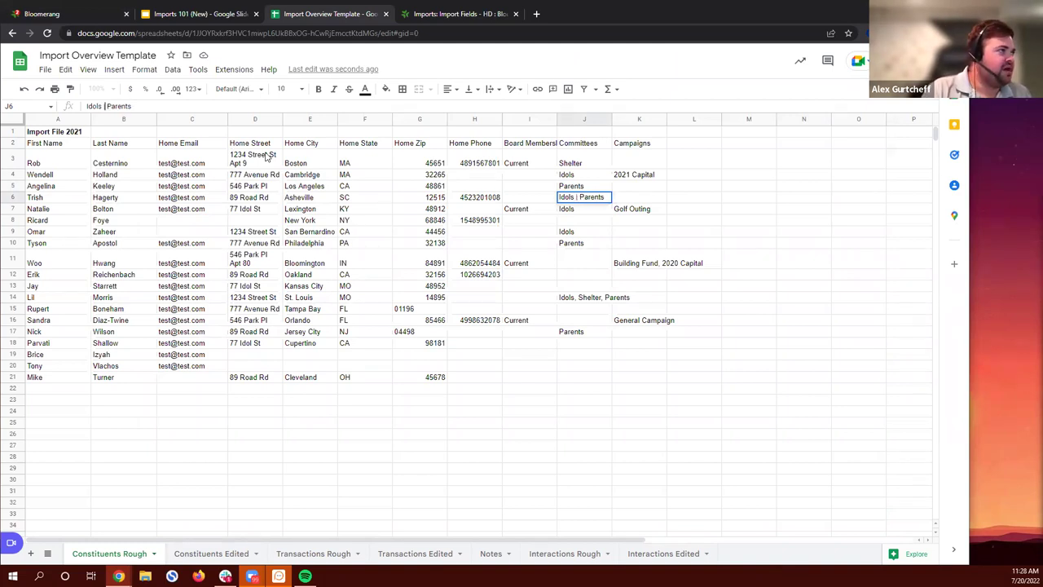
key(Return)
Step: Replace the commas in J14 with pipes, giving 'Idols|Shelter|Parents'
key(Up)
key(Down)
key(Down)
key(Down)
key(Down)
key(Down)
key(Down)
key(Down)
key(Down)
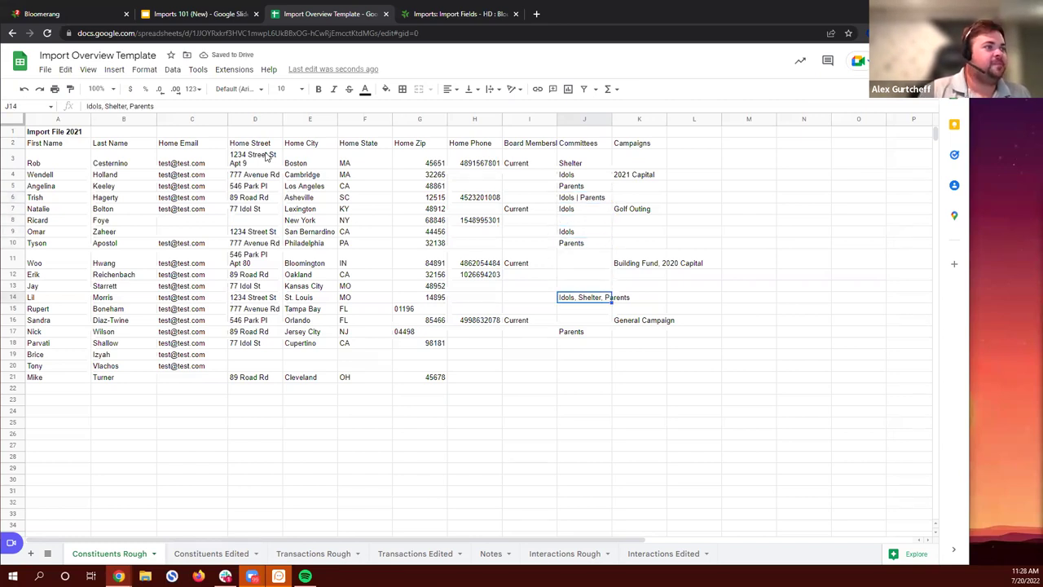
click(105, 105)
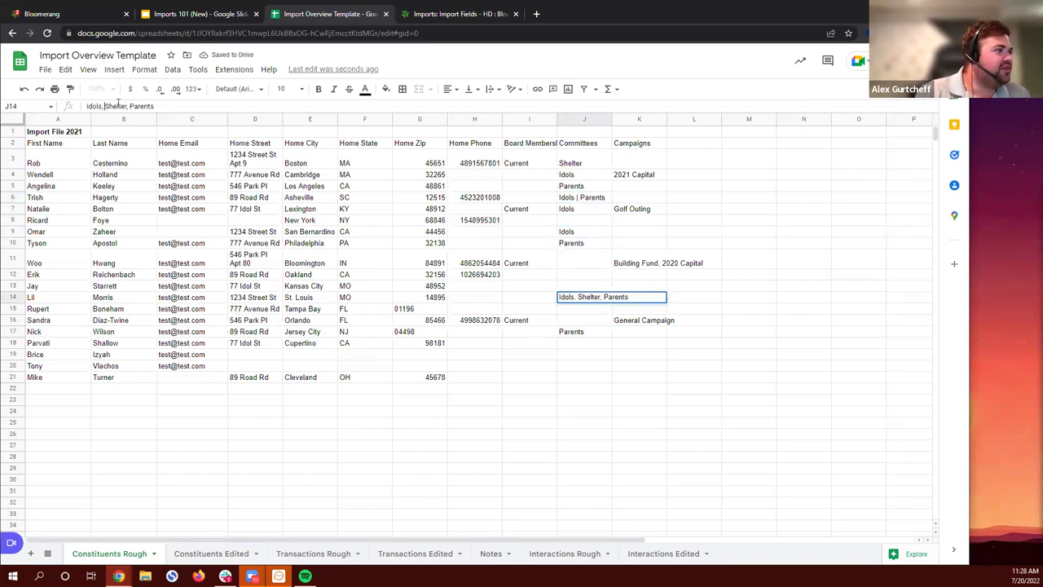
key(Delete)
key(BackSpace)
text(|)
key(BackSpace)
key(BackSpace)
text(|)
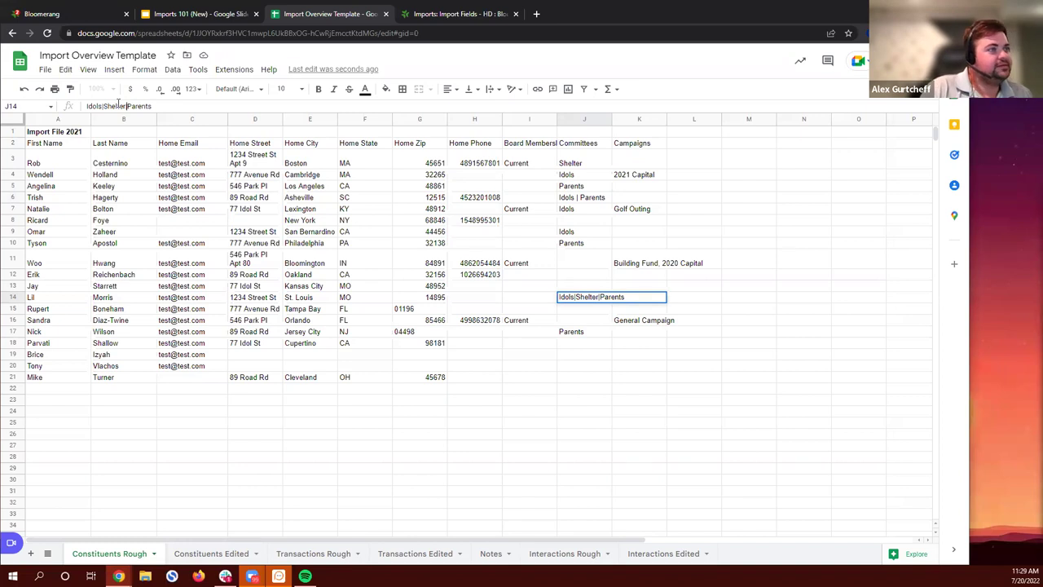
key(Return)
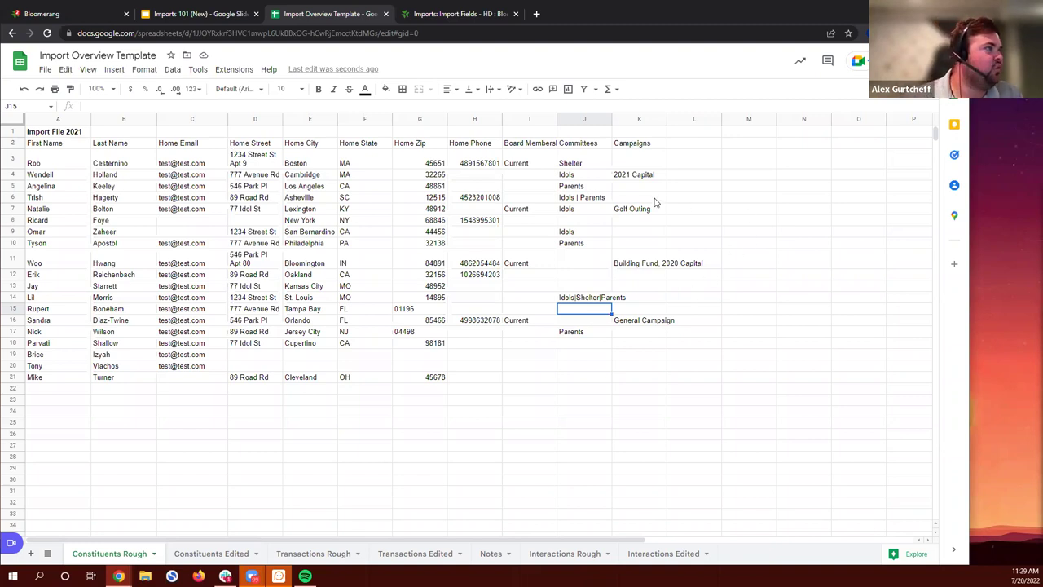
Step: Delete the Campaigns column (column K)
right_click(628, 122)
click(687, 245)
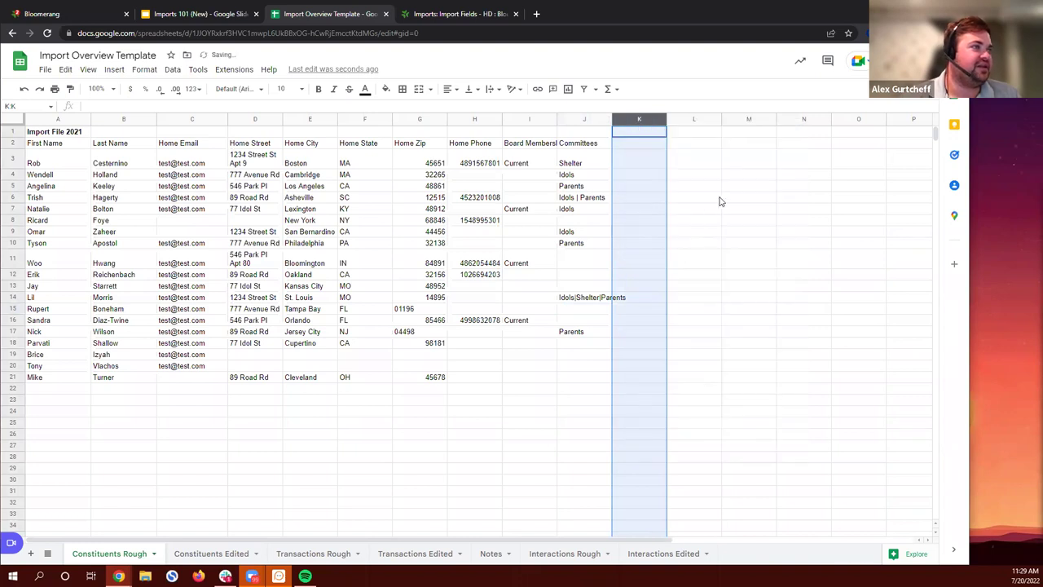
click(722, 198)
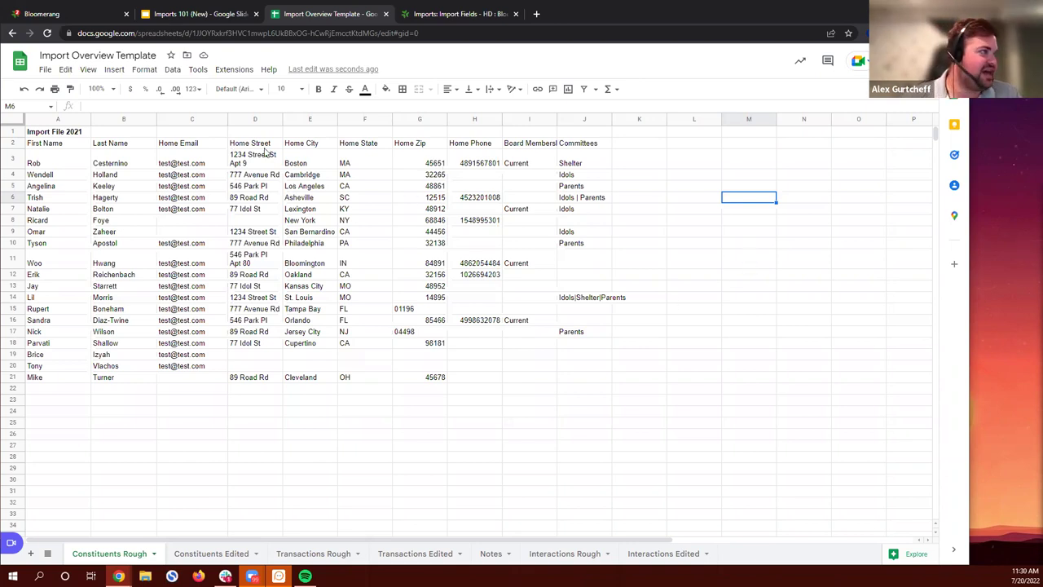
Step: Delete the Import File 2021 title row so the headers sit in row 1
click(15, 132)
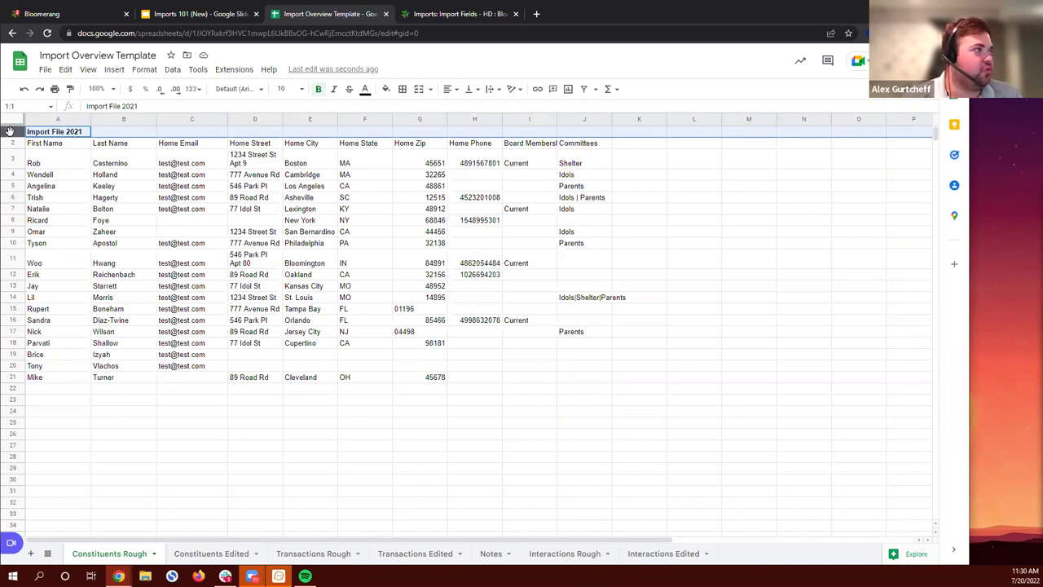
right_click(9, 130)
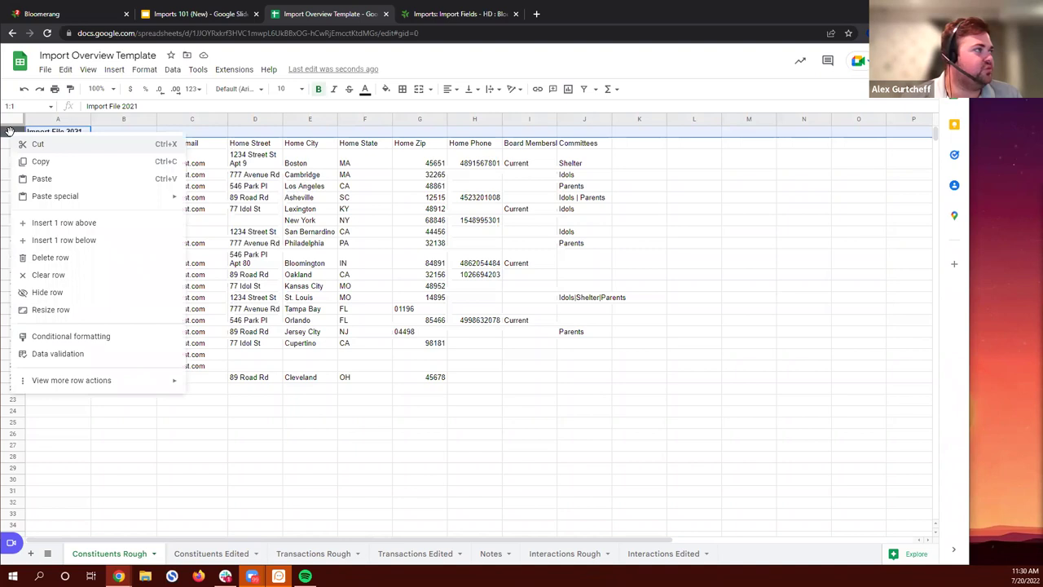
click(63, 257)
click(366, 454)
drag(66, 133, 556, 140)
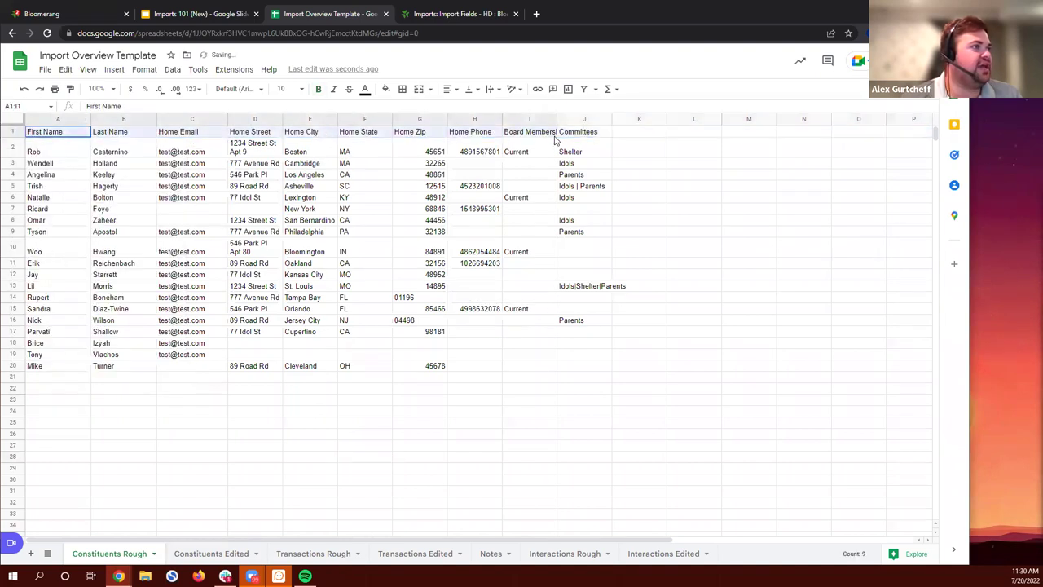
click(643, 154)
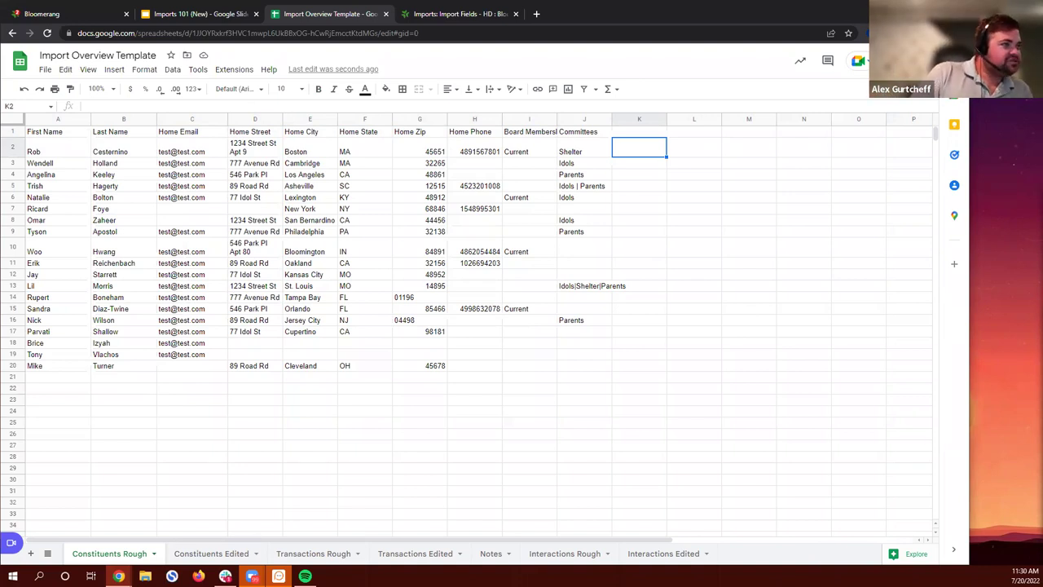
Step: Toggle between the Constituents Edited and Constituents Rough sheets to compare them, ending on Edited
click(200, 554)
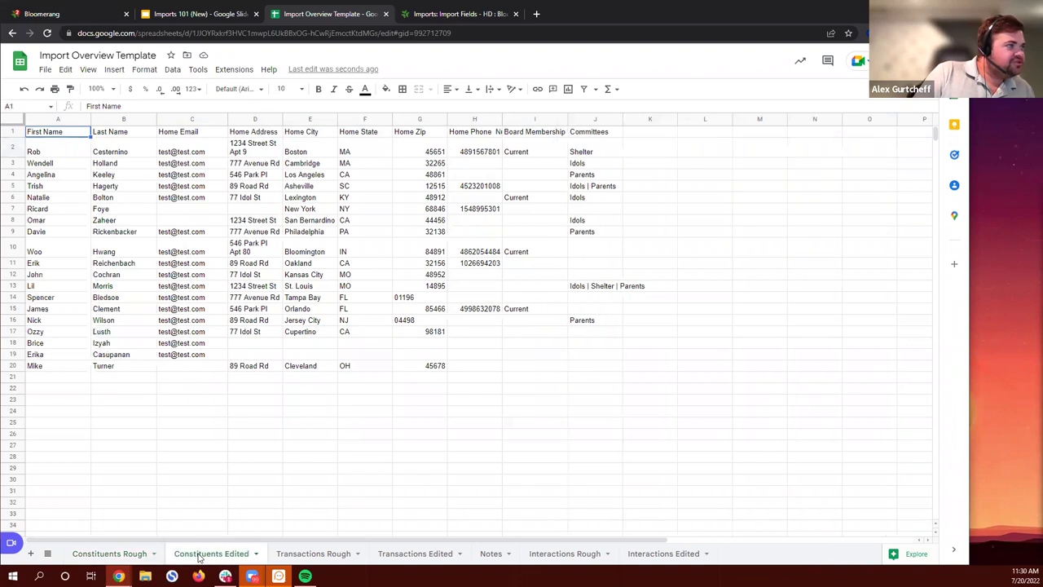
click(128, 553)
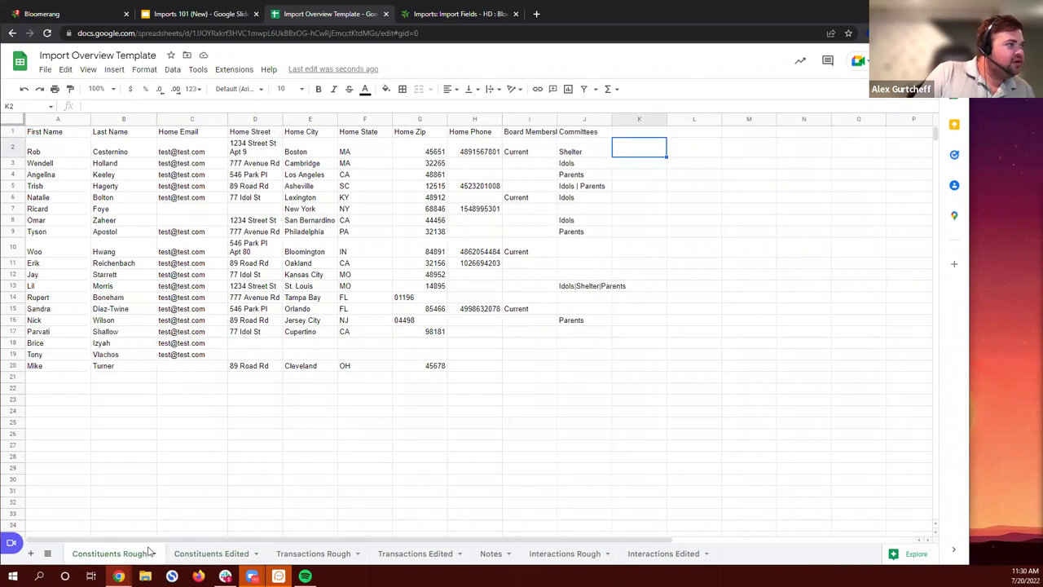
click(209, 554)
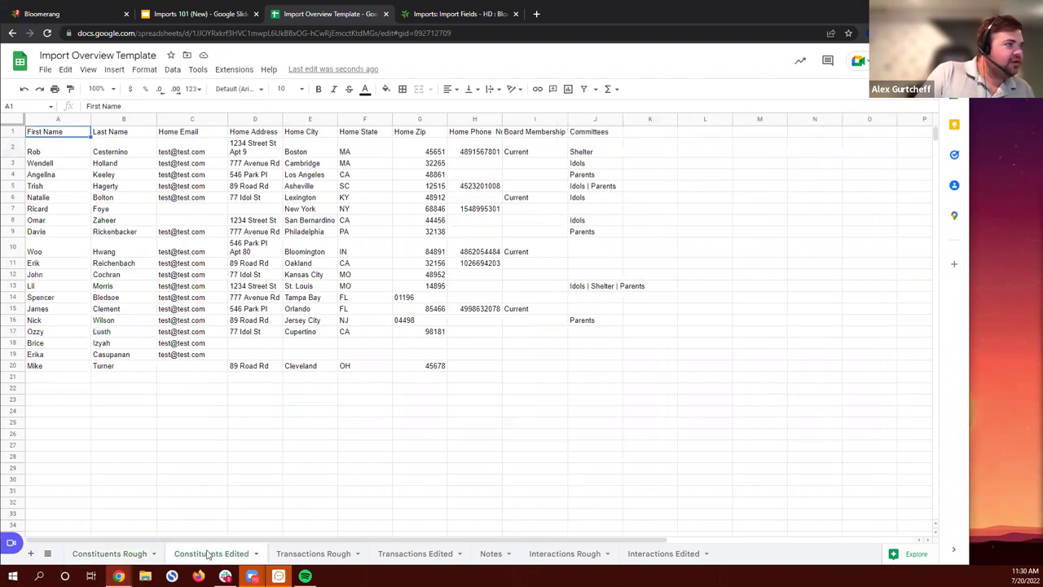
click(122, 553)
click(210, 554)
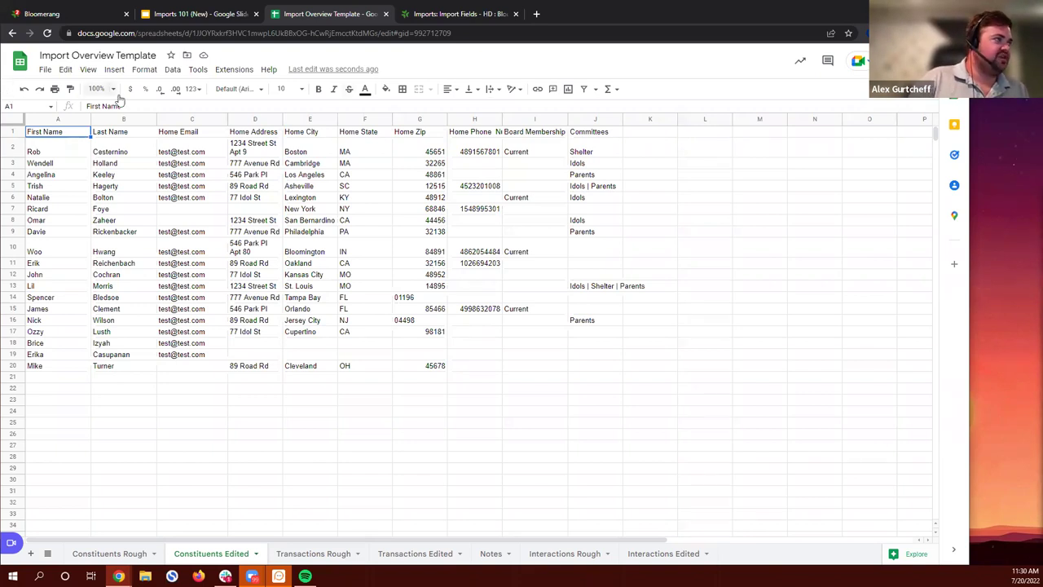
Step: Download Constituents Edited as Comma Separated Values (.csv) and switch back to Bloomerang
click(45, 70)
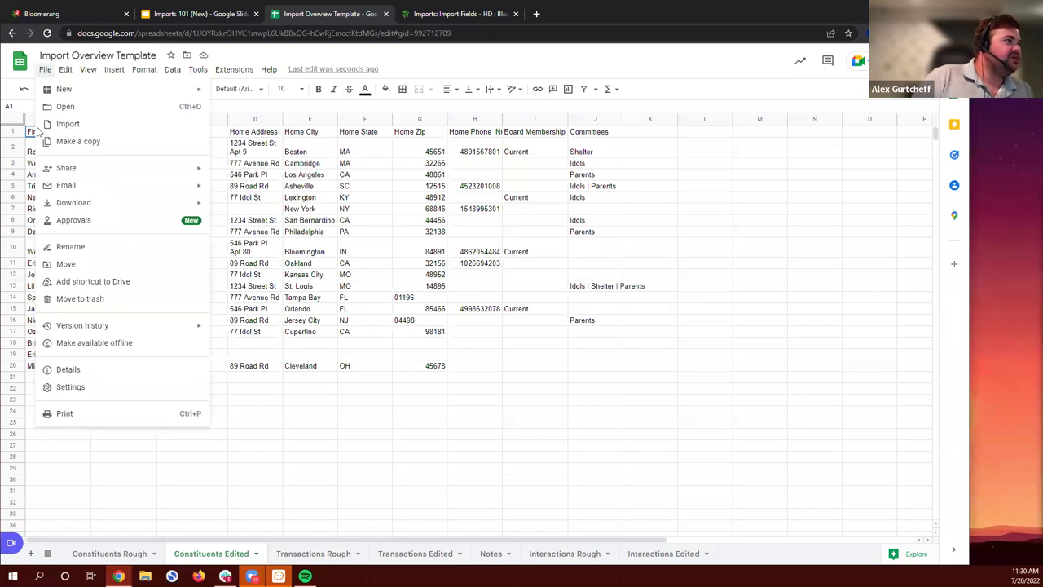
mouse_move(84, 204)
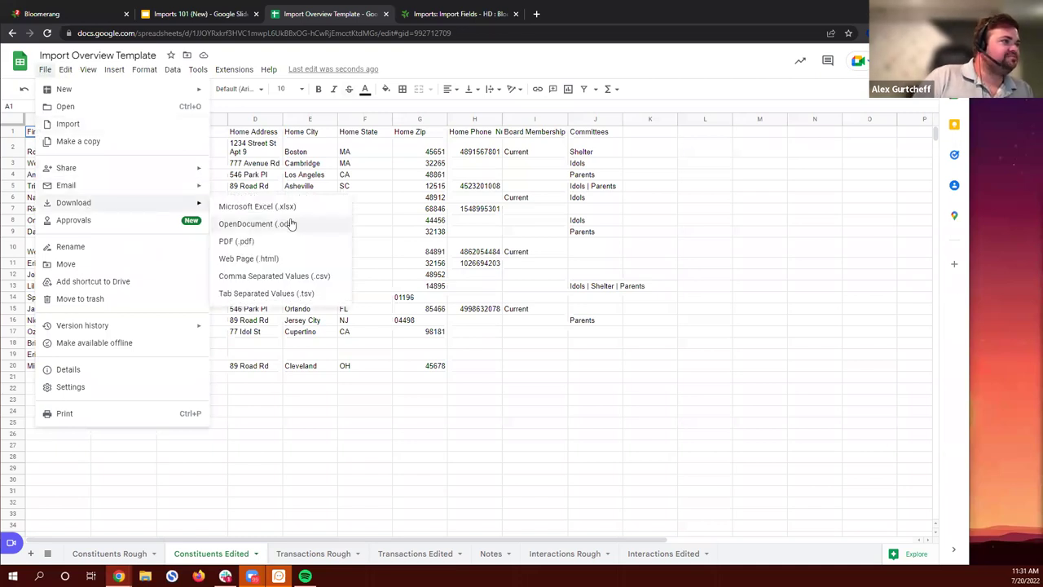
click(339, 282)
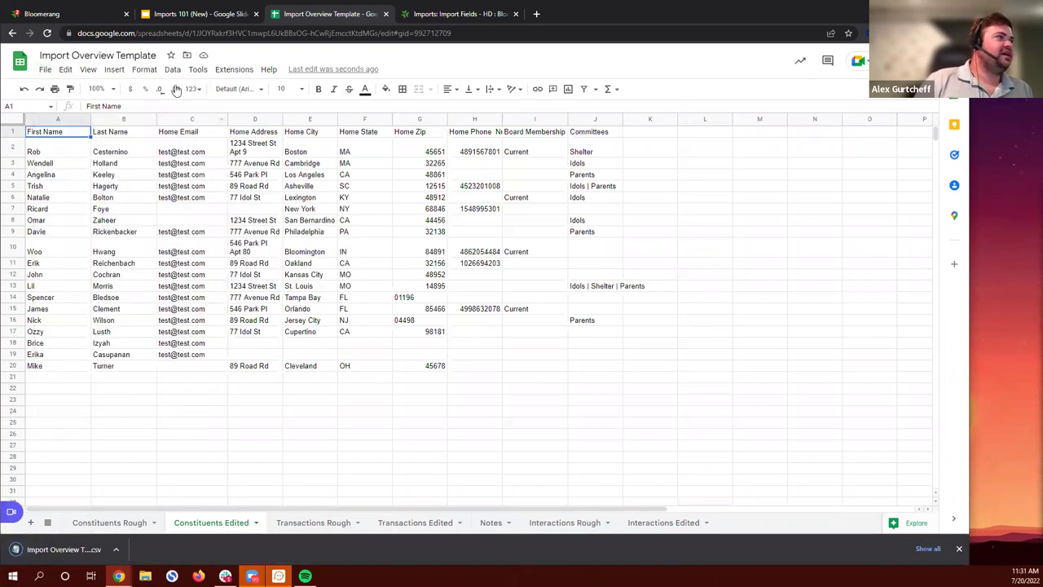
click(56, 15)
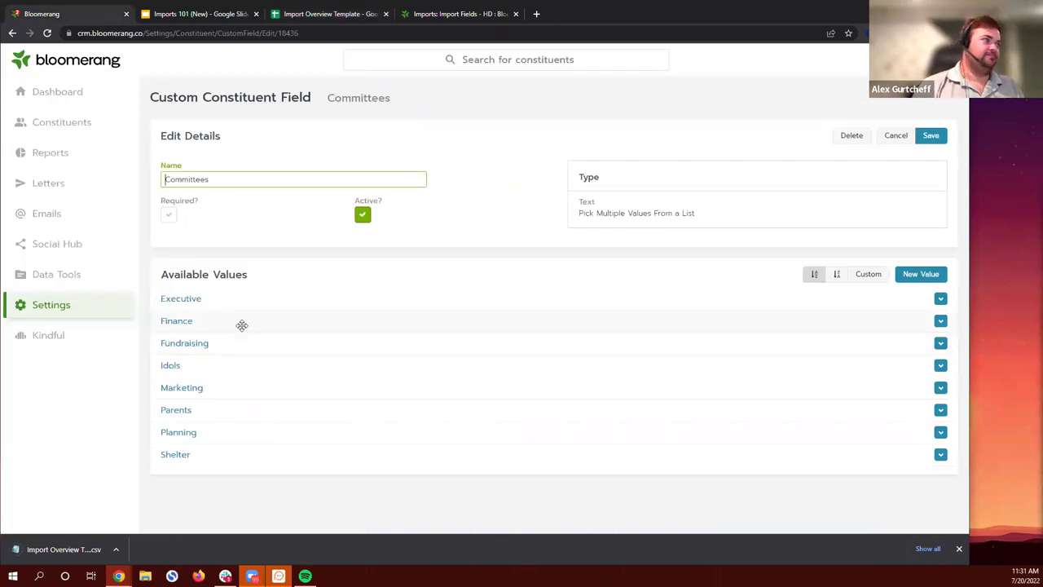
Step: Go to Data Tools > Imports and glance at the most recent import's options
click(63, 279)
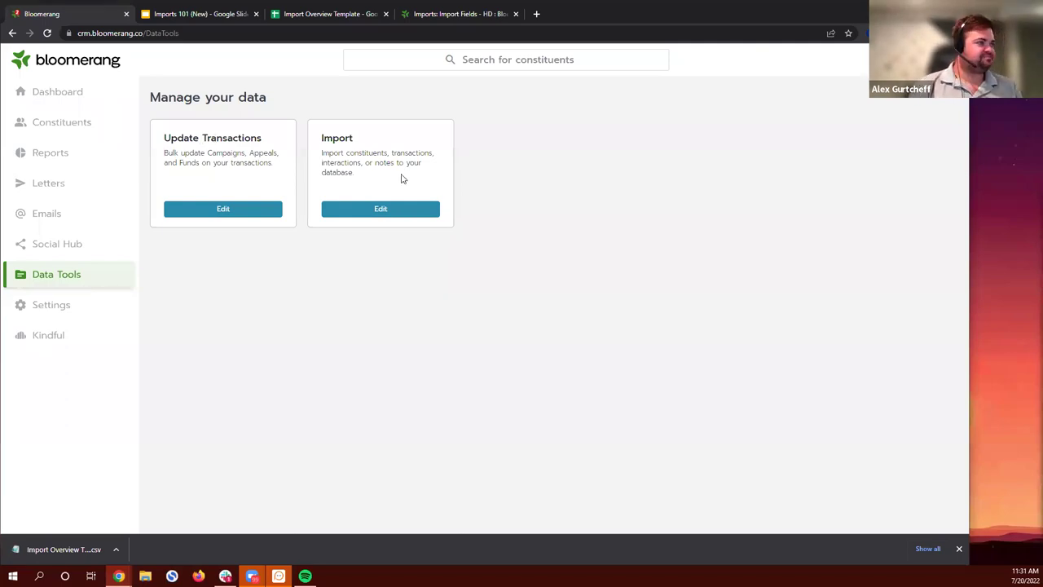
click(405, 209)
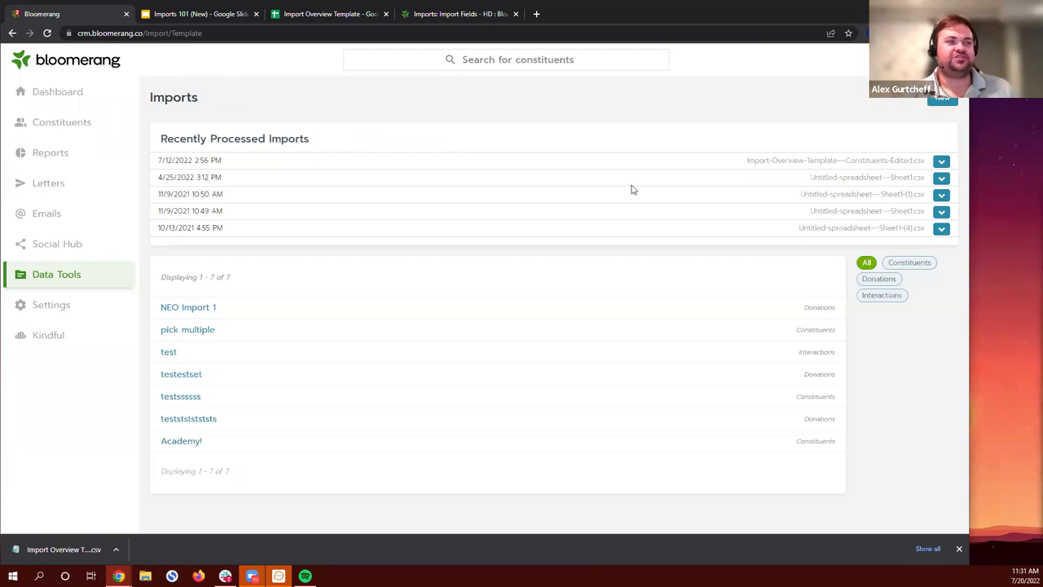
click(942, 161)
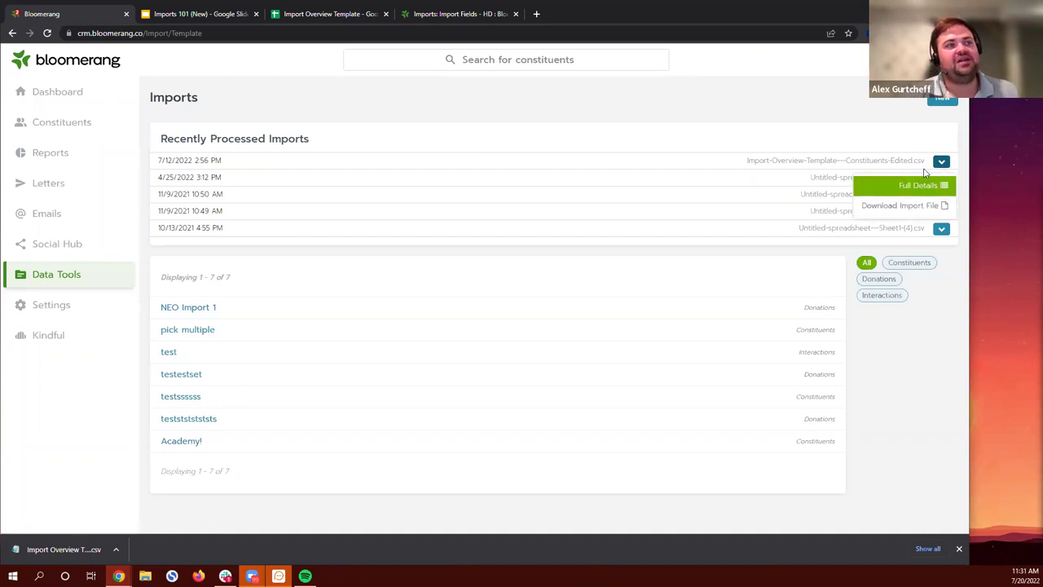
click(874, 138)
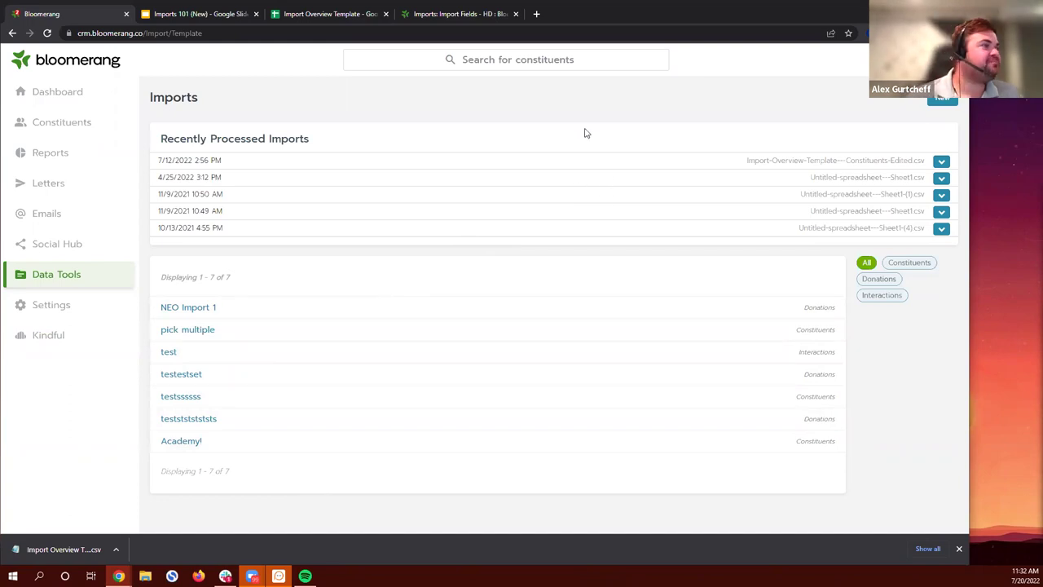
Step: Start a new import named 'Import Accdemy', then check the Import Overview Template spreadsheet
click(941, 100)
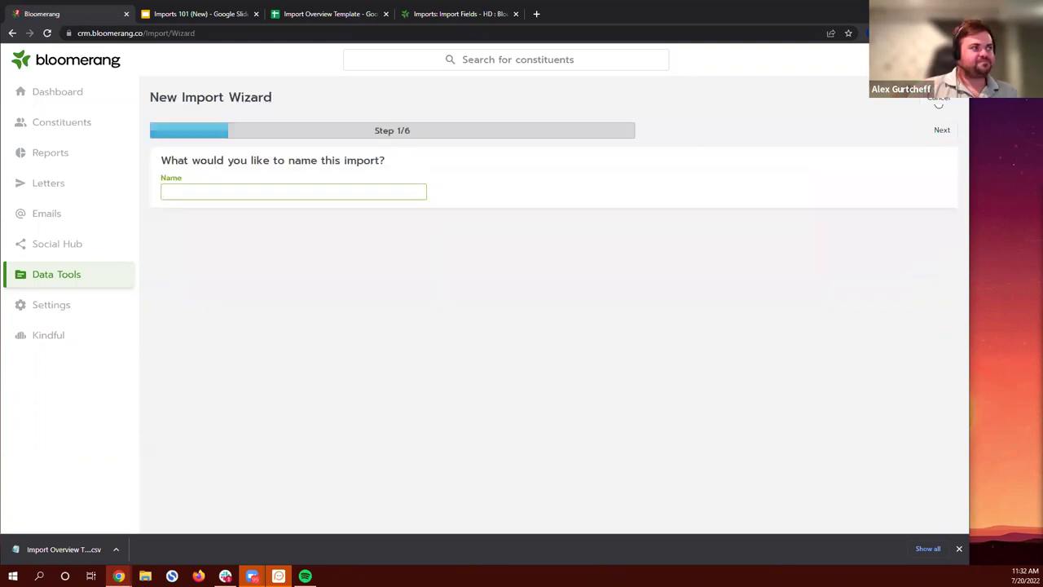
text(Impo)
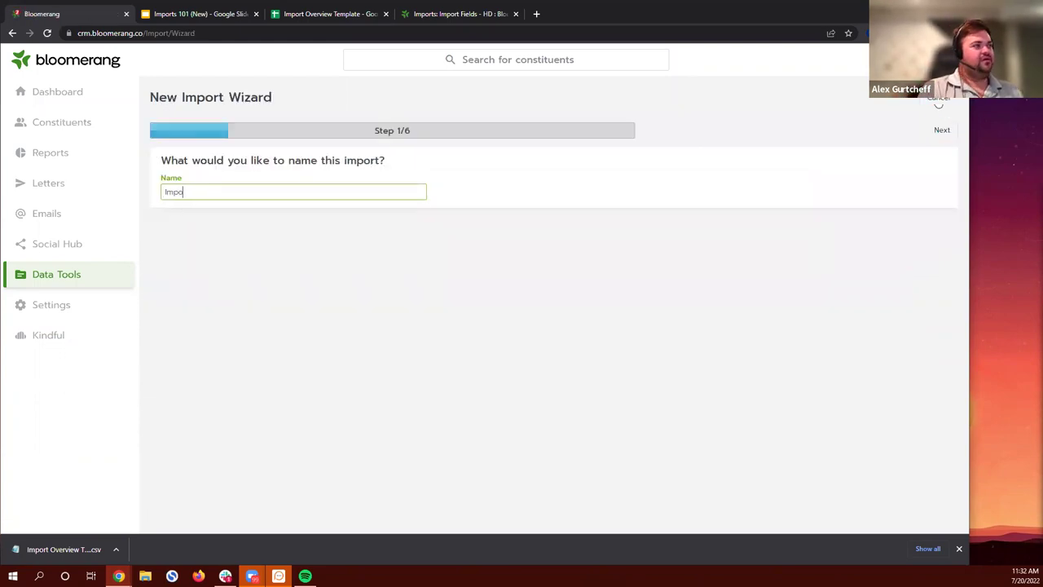
text(rt Accde)
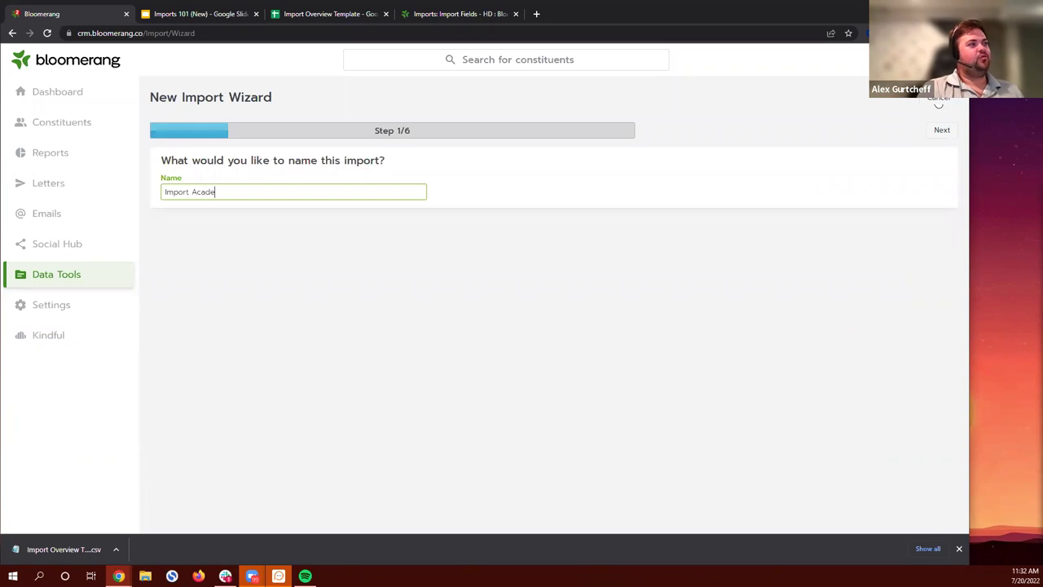
text(my)
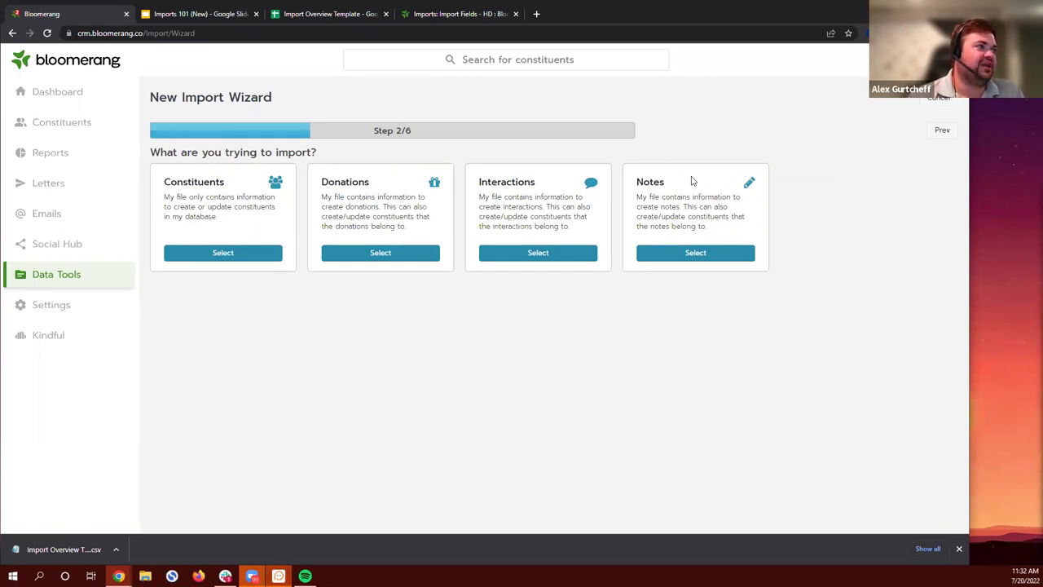
click(314, 15)
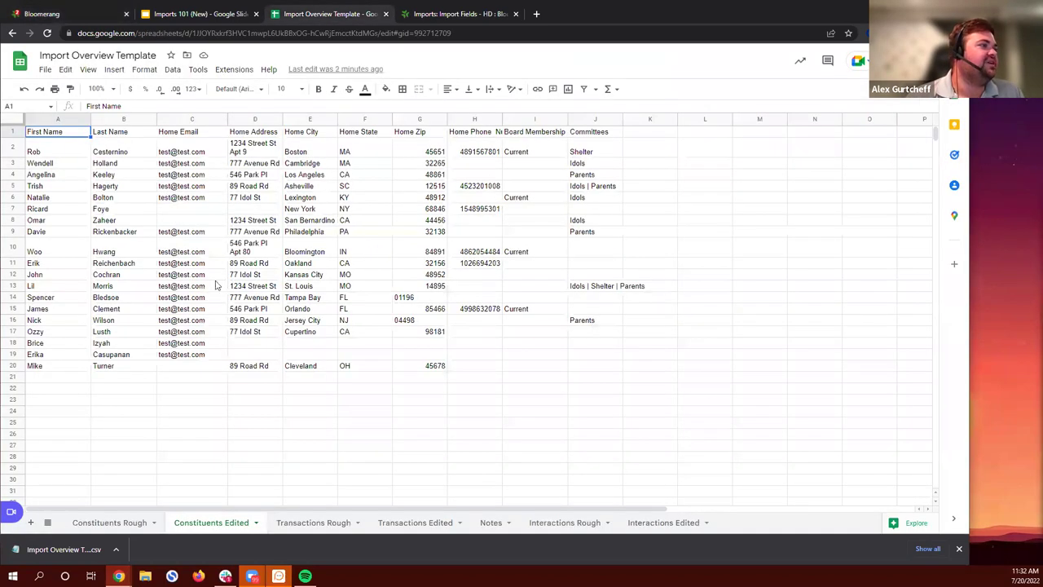
Step: Back in the import wizard, choose Constituents as the data to import
click(61, 15)
click(233, 254)
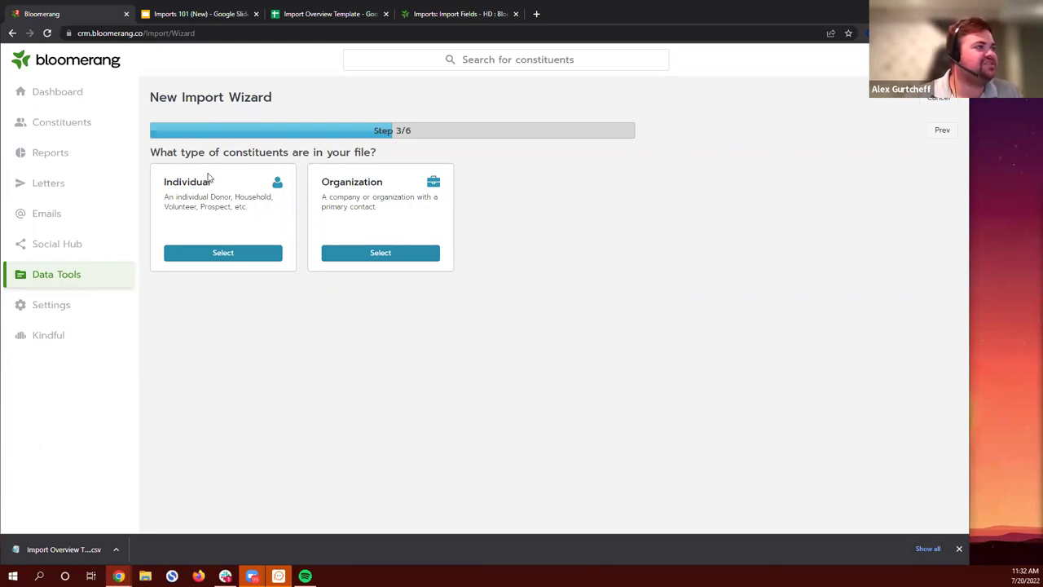
Step: Mark the constituents as Individuals and upload the Constituents Edited CSV from Downloads
click(232, 254)
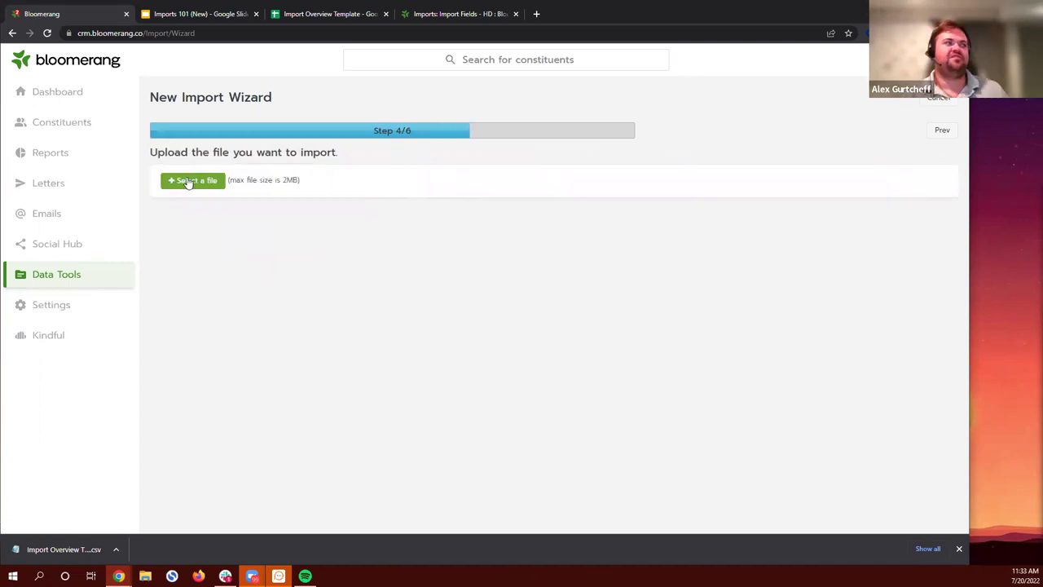
click(189, 180)
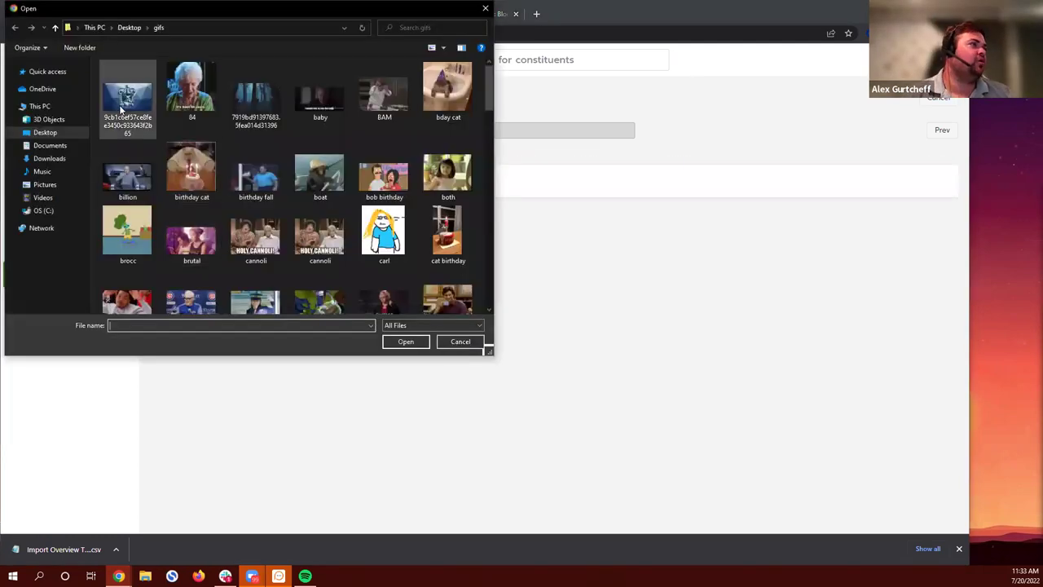
click(50, 160)
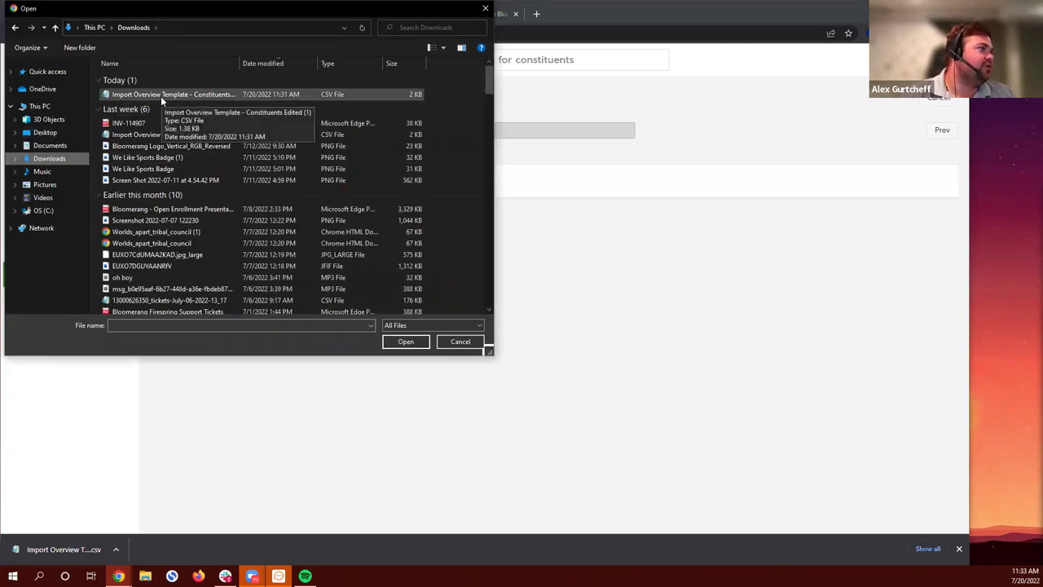
click(160, 96)
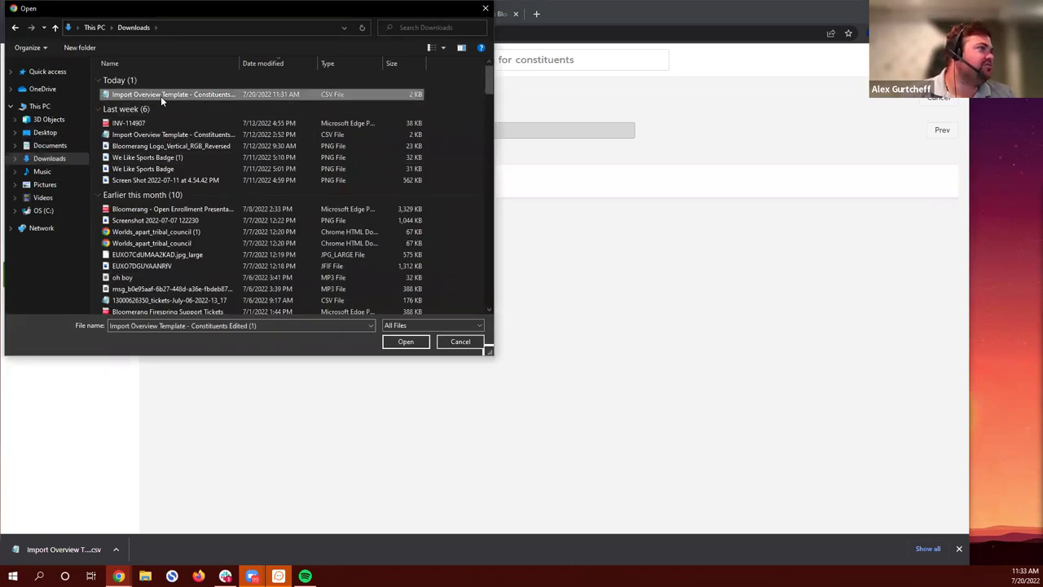
click(397, 346)
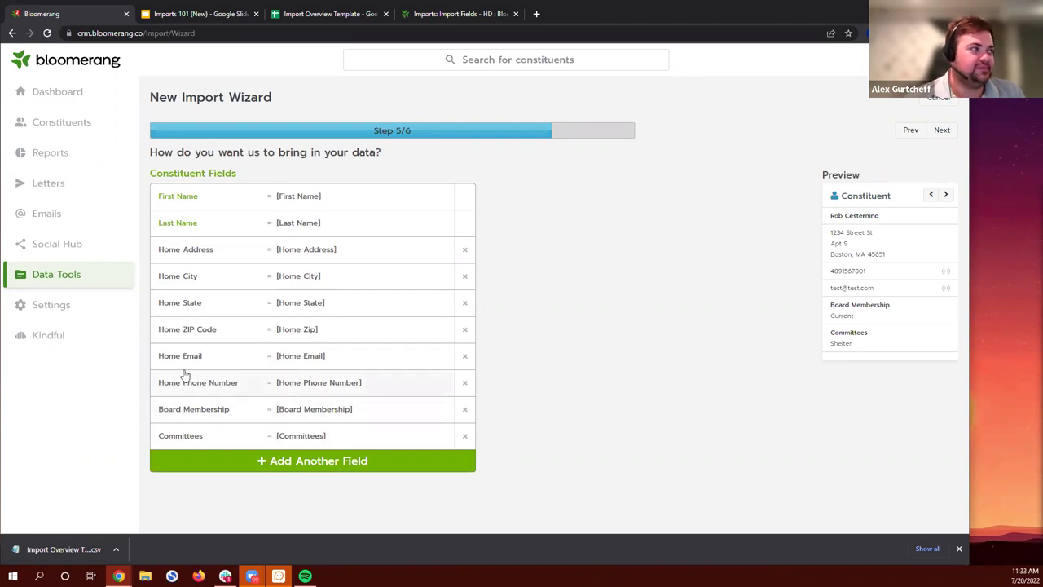
click(314, 14)
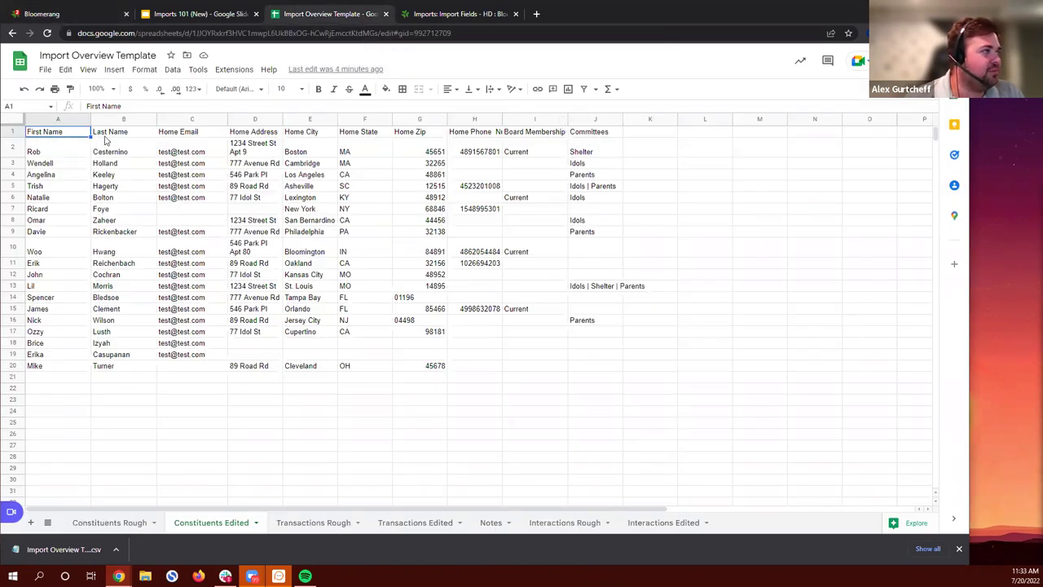
click(77, 18)
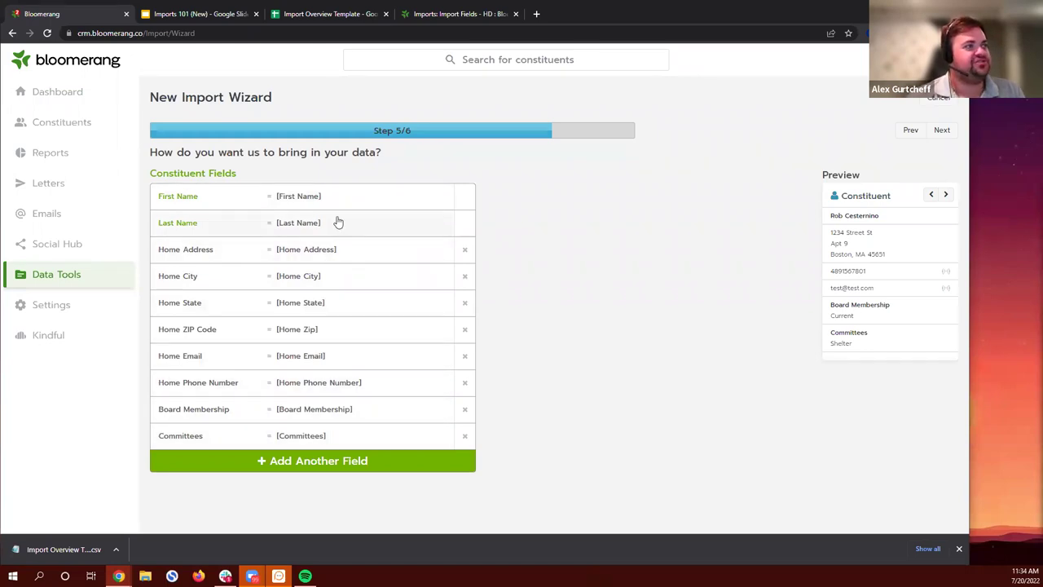
click(358, 284)
click(836, 130)
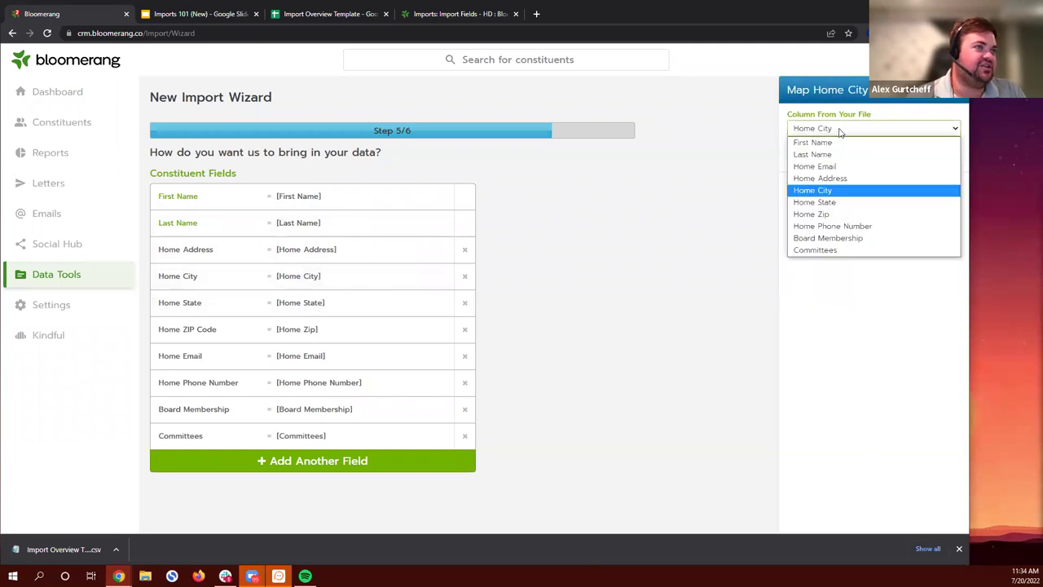
click(728, 171)
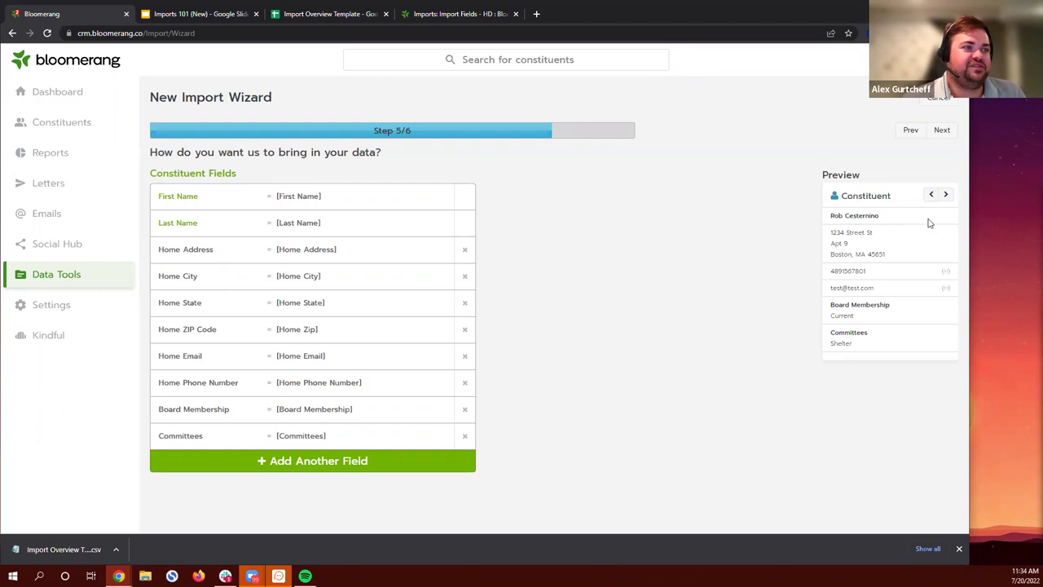
click(945, 195)
click(946, 196)
click(946, 196)
click(946, 196)
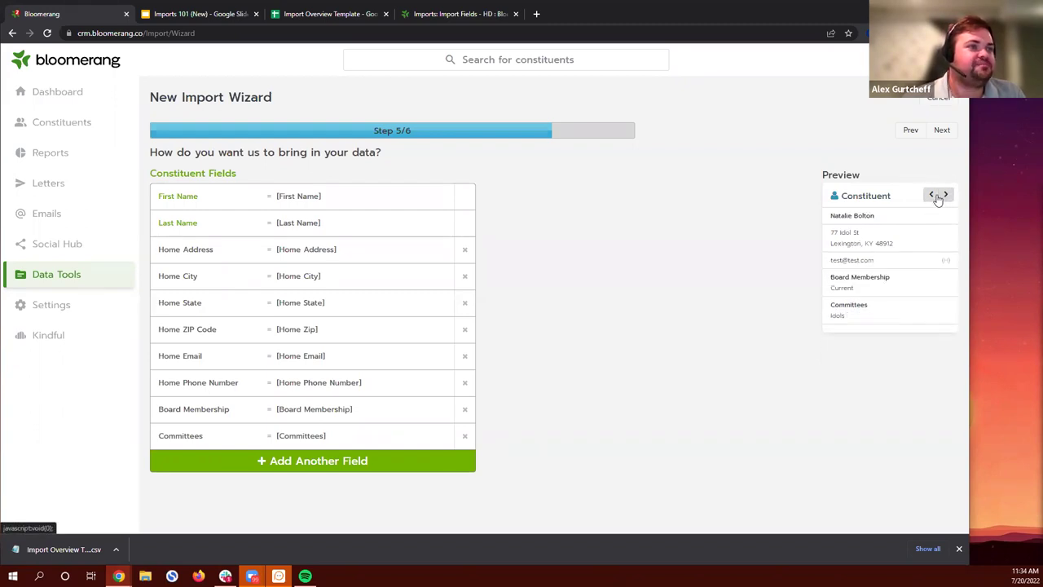
click(946, 195)
click(946, 195)
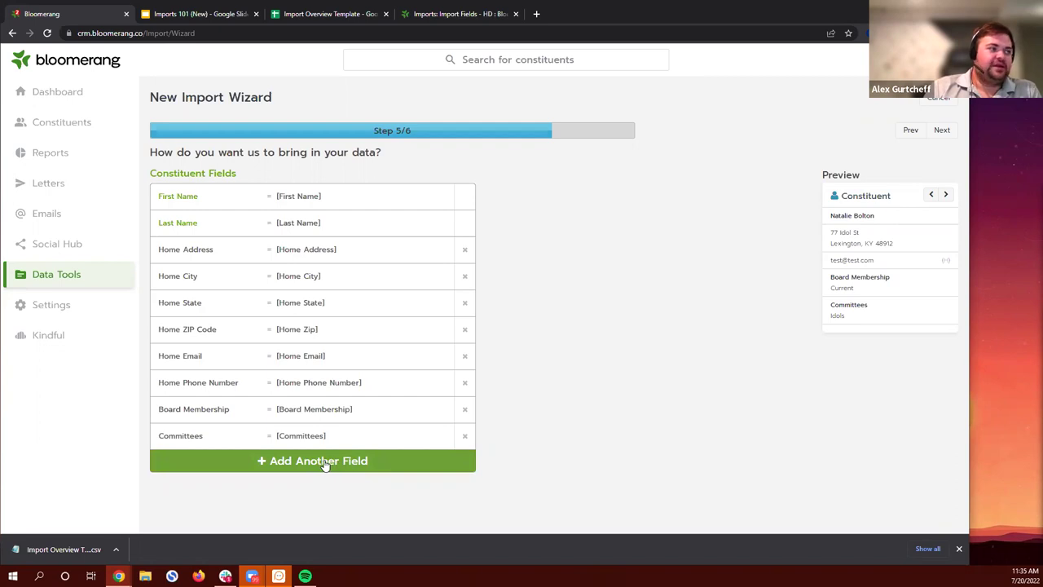
Step: Browse the extra constituent fields and leave the Board Membership mapping as it is
click(959, 549)
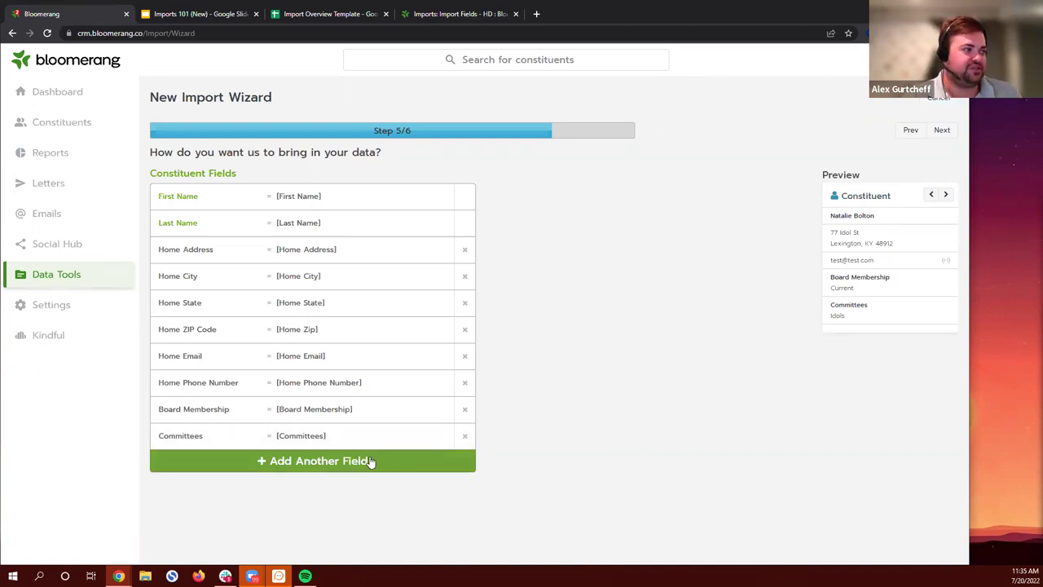
click(331, 468)
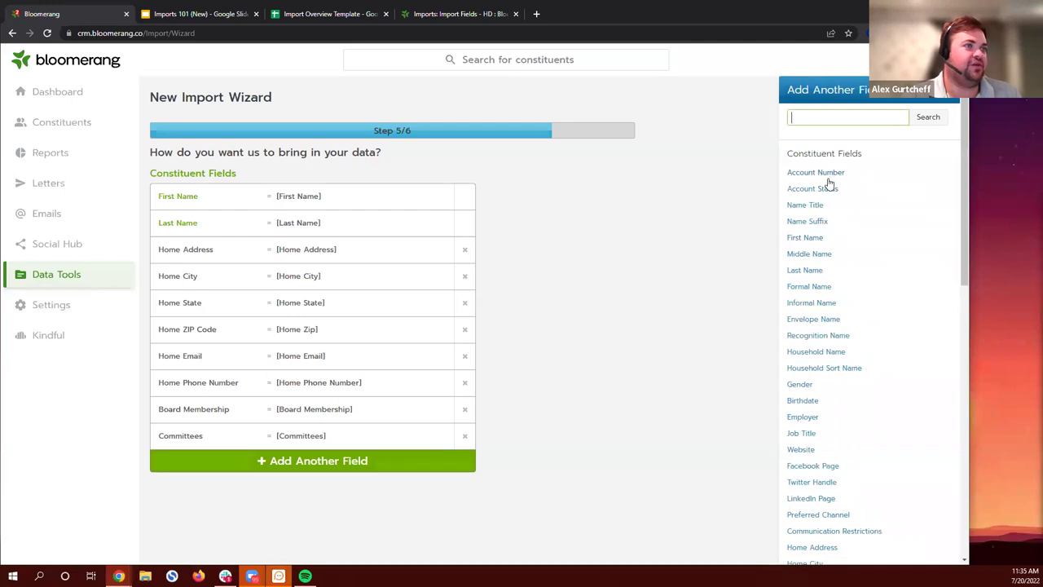
scroll(833, 261, down, 3)
scroll(831, 310, down, 5)
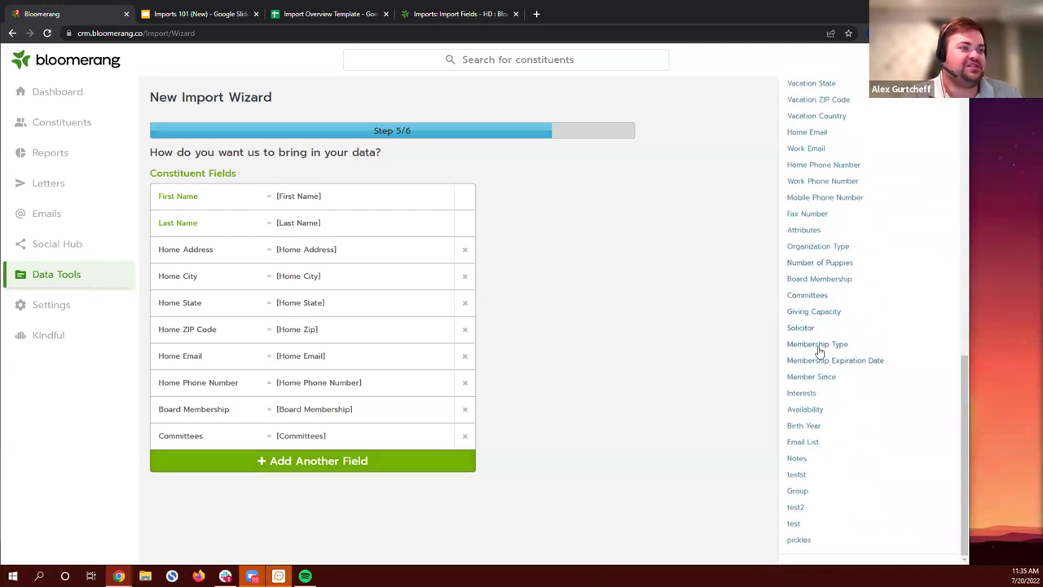
scroll(827, 423, up, 10)
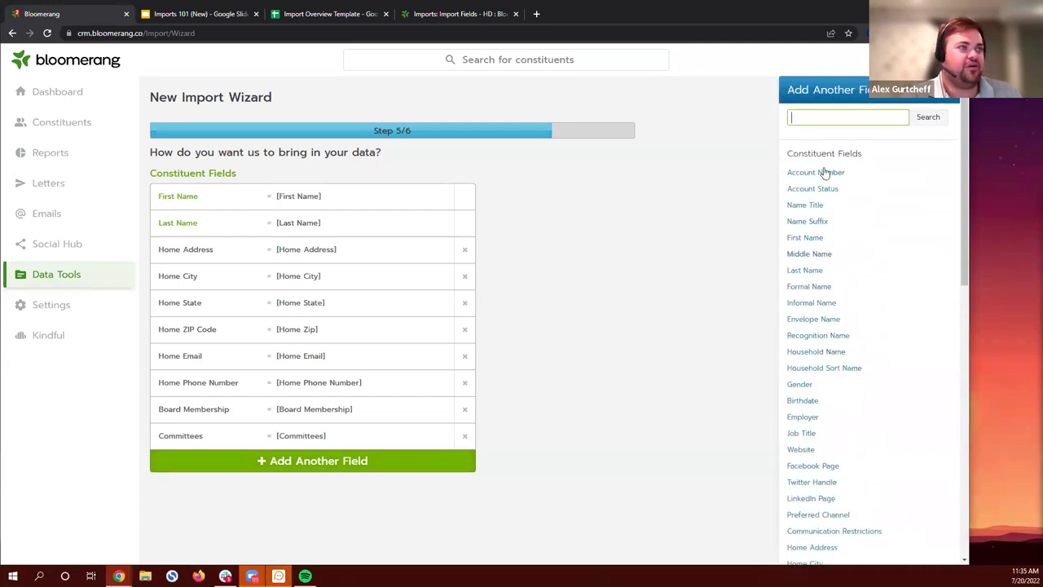
scroll(809, 304, down, 10)
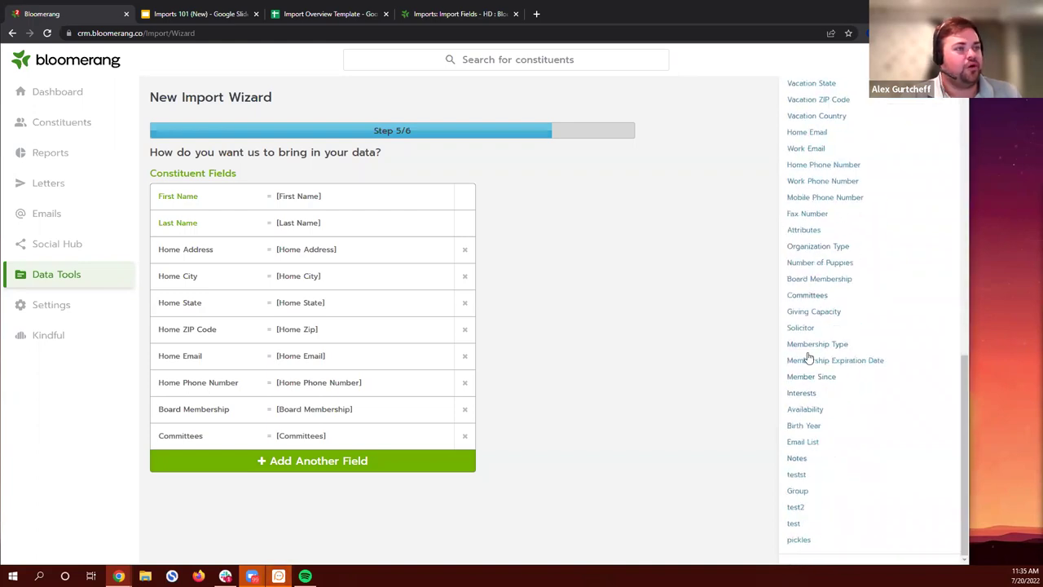
scroll(826, 293, up, 1)
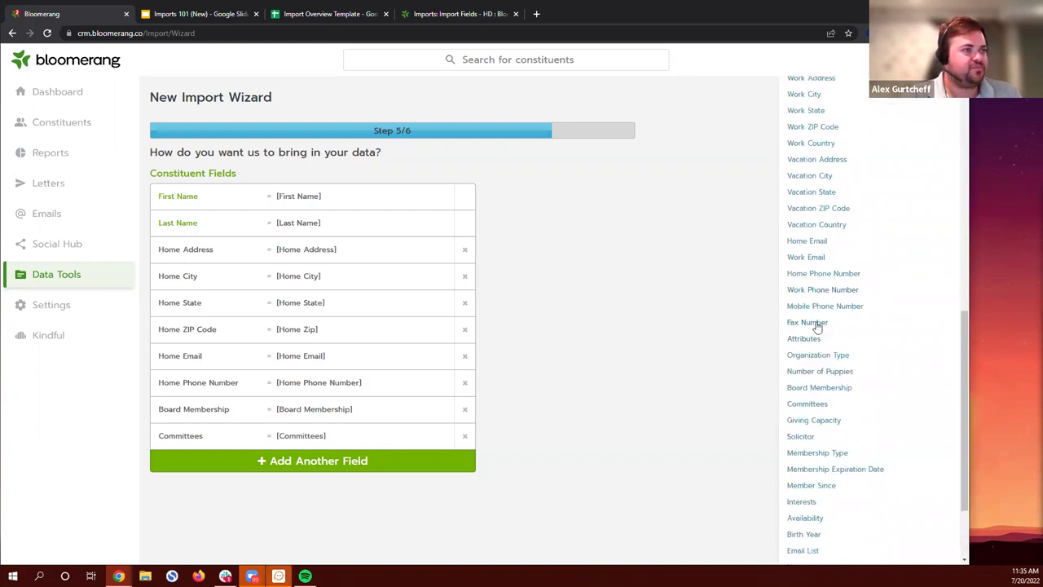
click(811, 389)
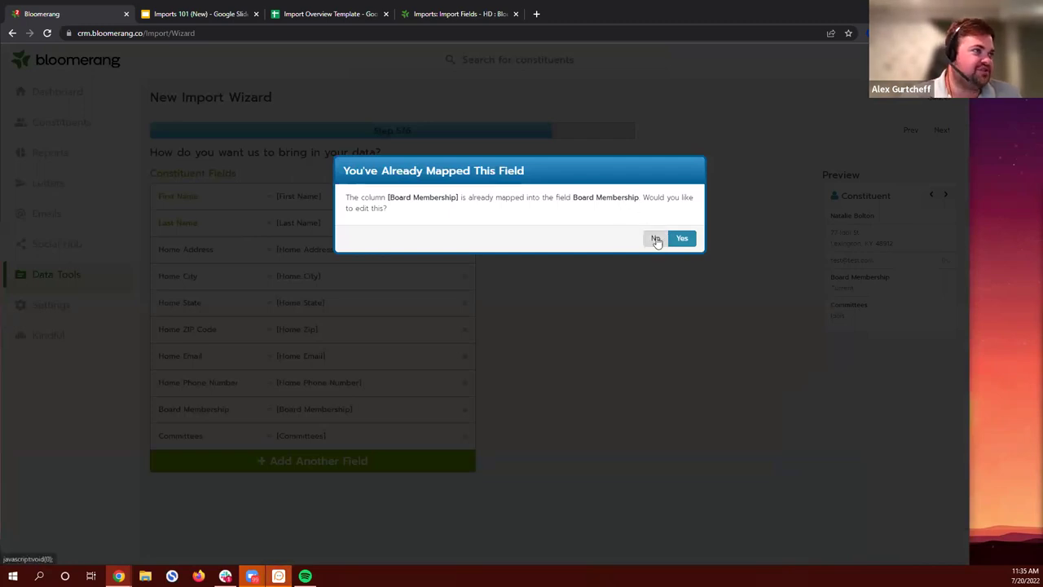
click(656, 239)
Step: Try mapping an Employer field, then abandon it without choosing a column
click(454, 463)
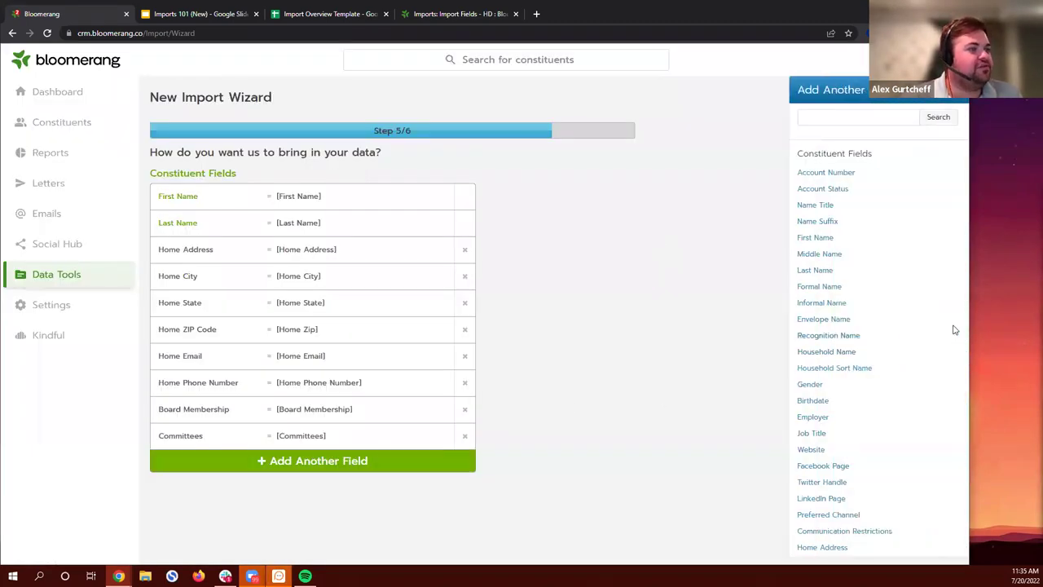
click(807, 418)
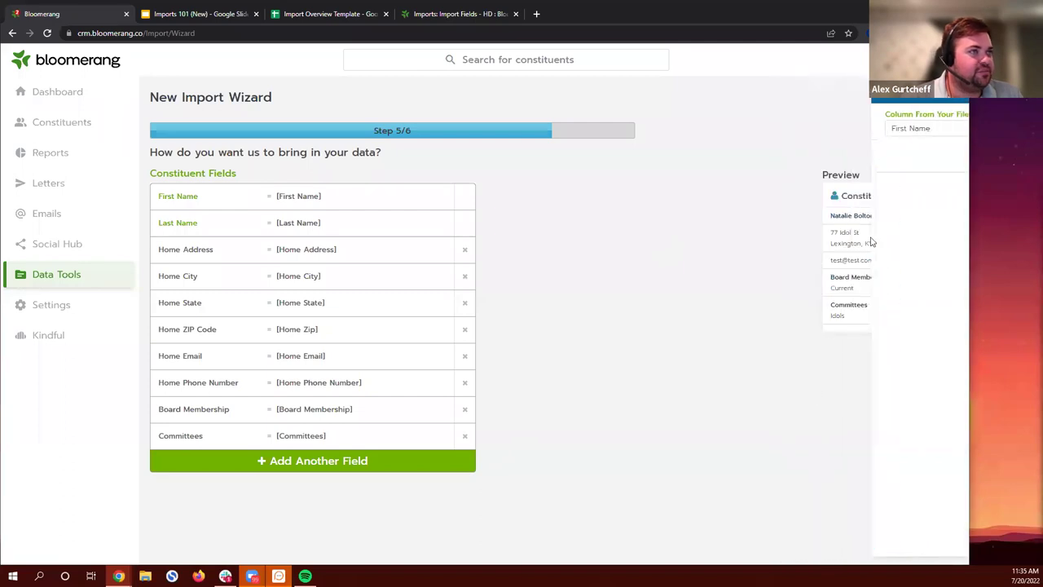
click(892, 129)
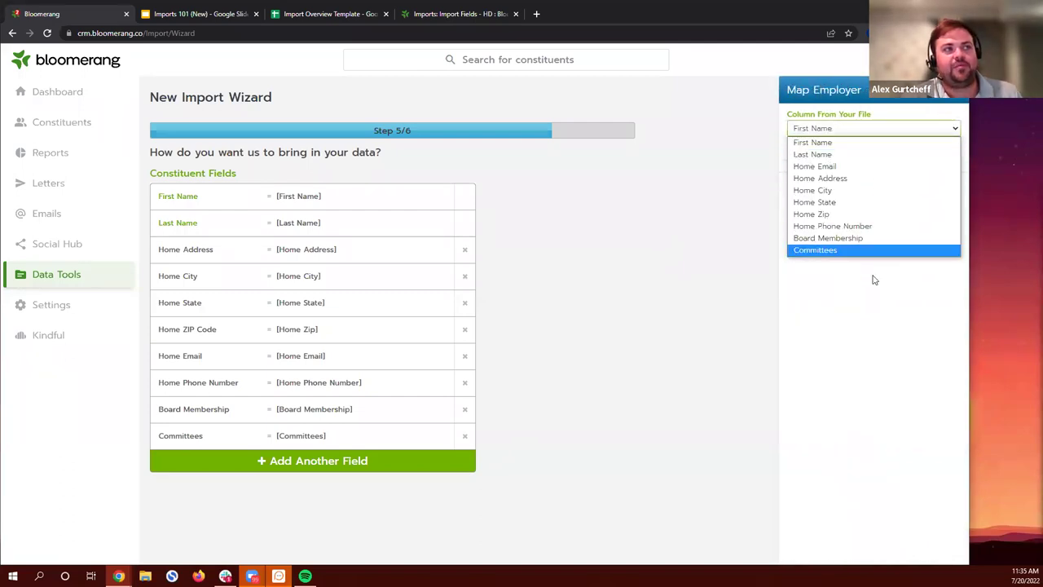
click(878, 353)
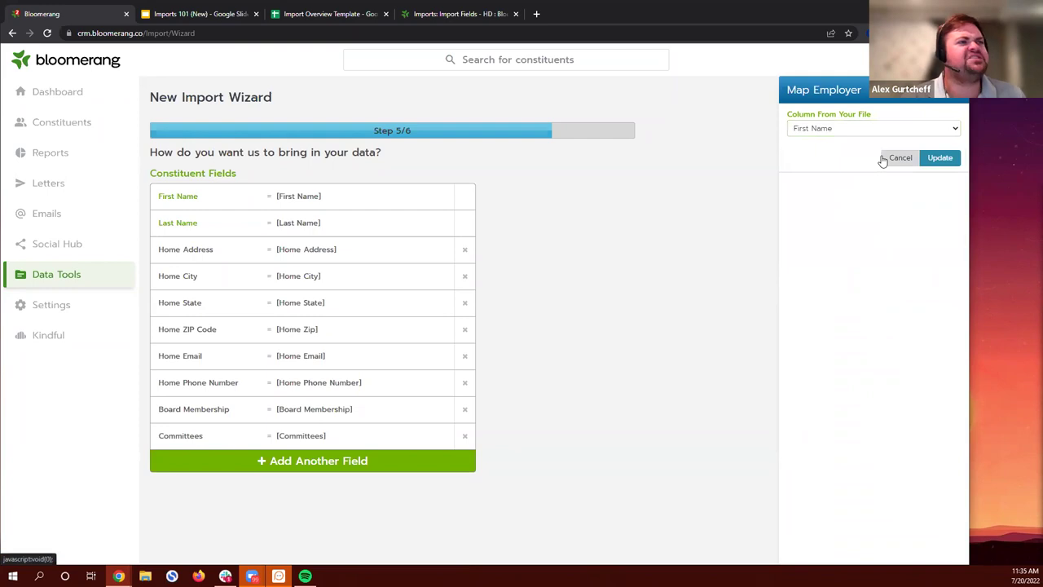
click(889, 164)
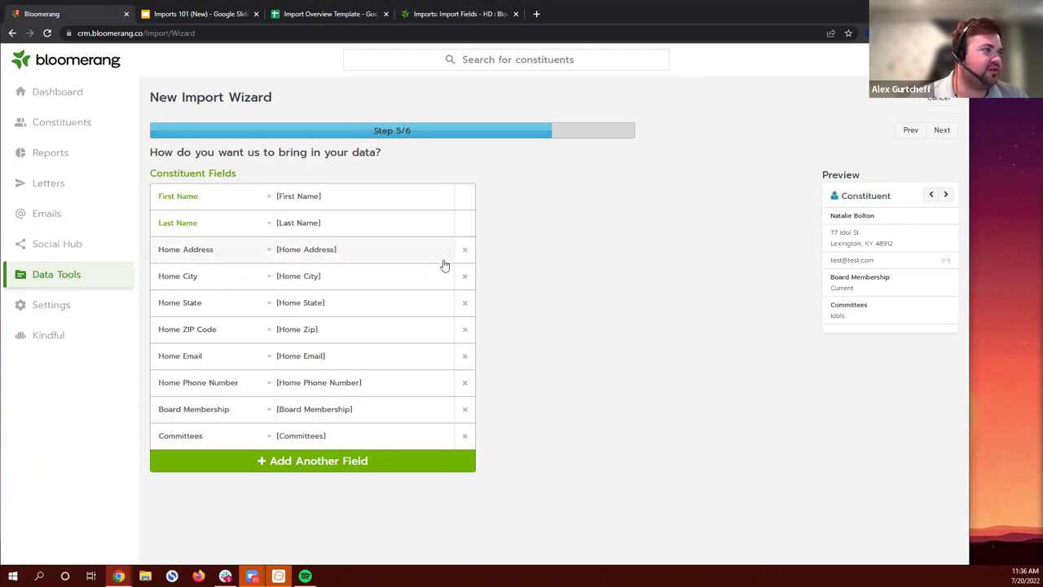
Step: Advance to Verify Your Information, note the 19 new constituents, and compare with the spreadsheet
click(942, 132)
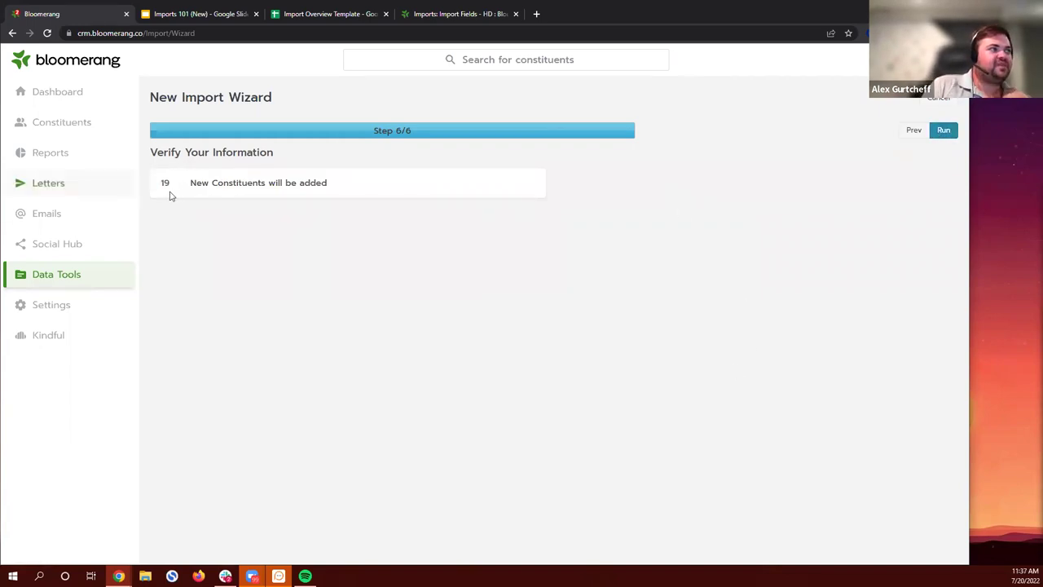
drag(158, 184, 465, 186)
click(474, 187)
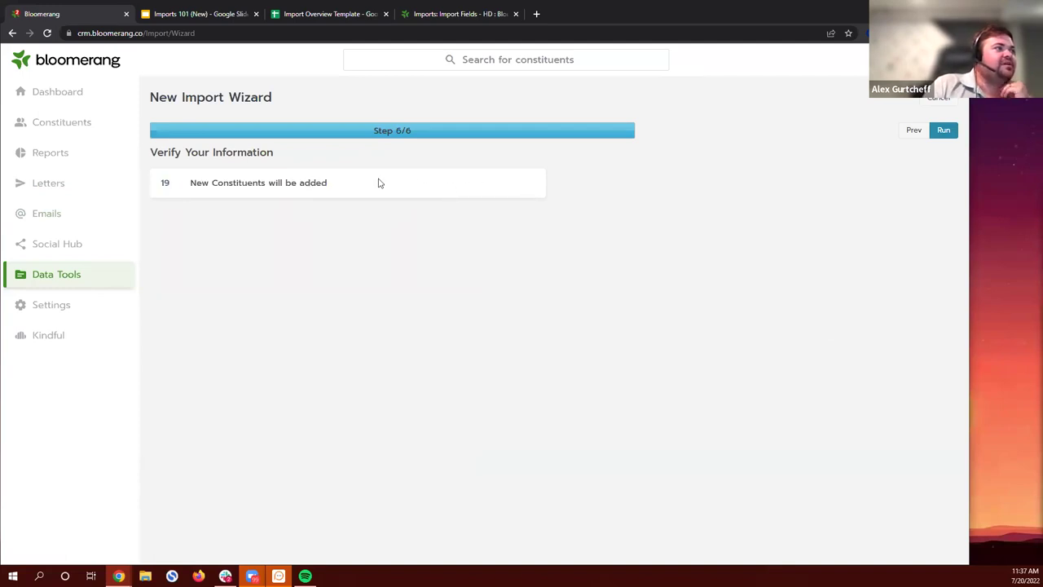
click(320, 14)
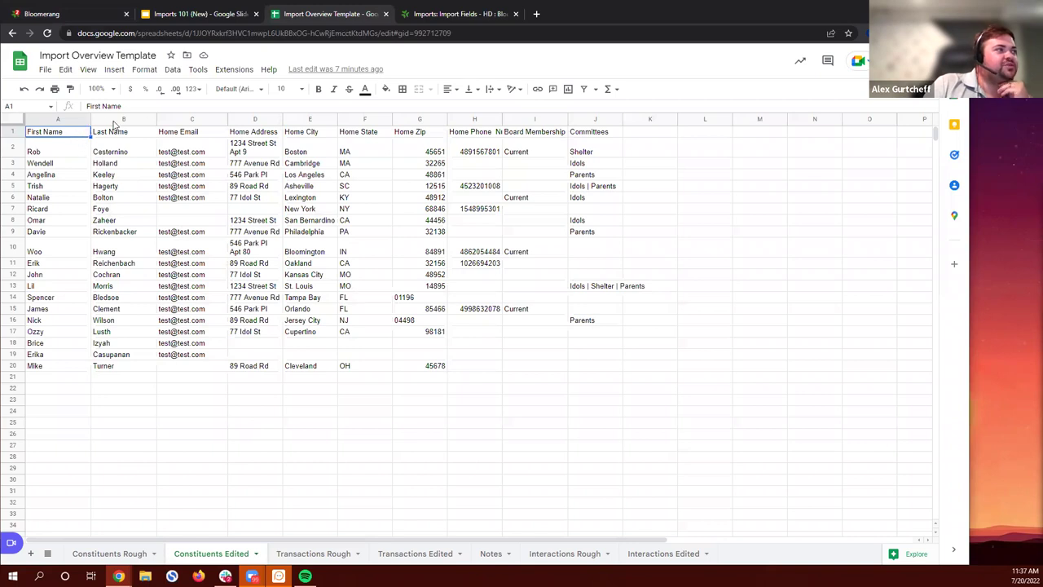
Step: Return to the Bloomerang wizard and choose Run on step 6 of 6
click(46, 14)
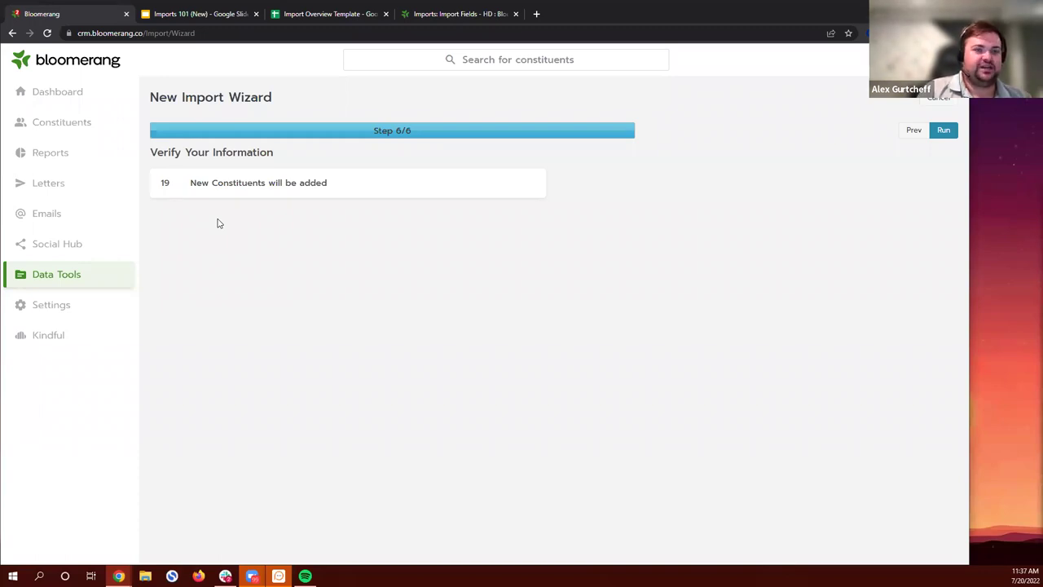
click(942, 132)
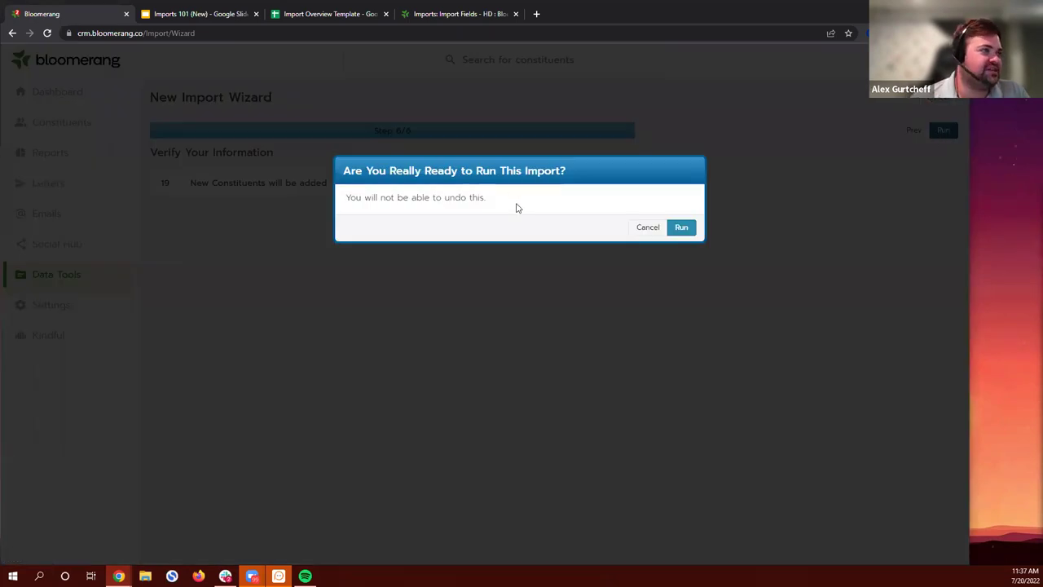
Step: Confirm Run in the 'Are You Really Ready to Run This Import?' dialog
drag(485, 200, 550, 198)
click(348, 197)
click(550, 198)
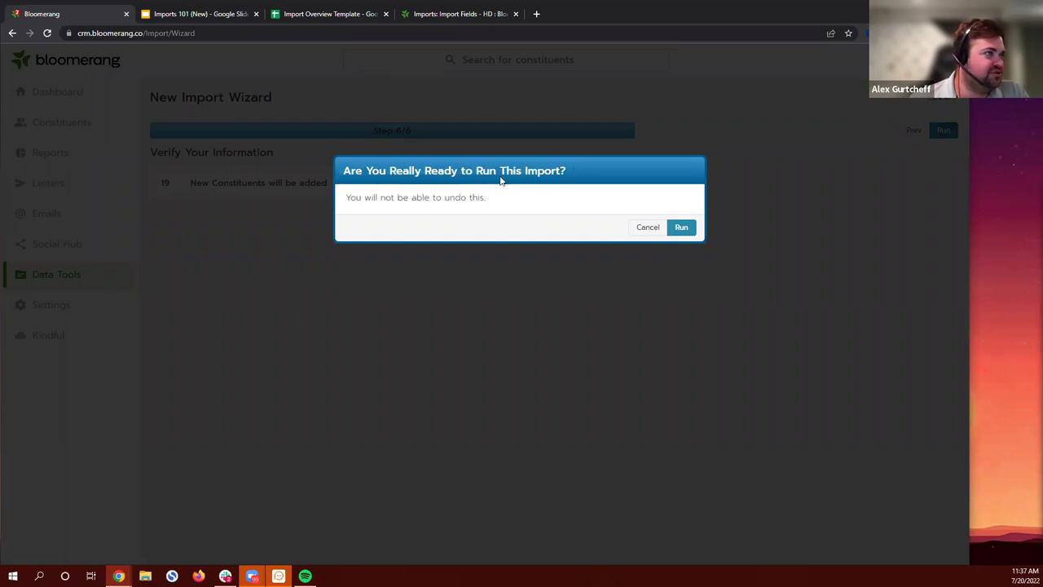
click(682, 229)
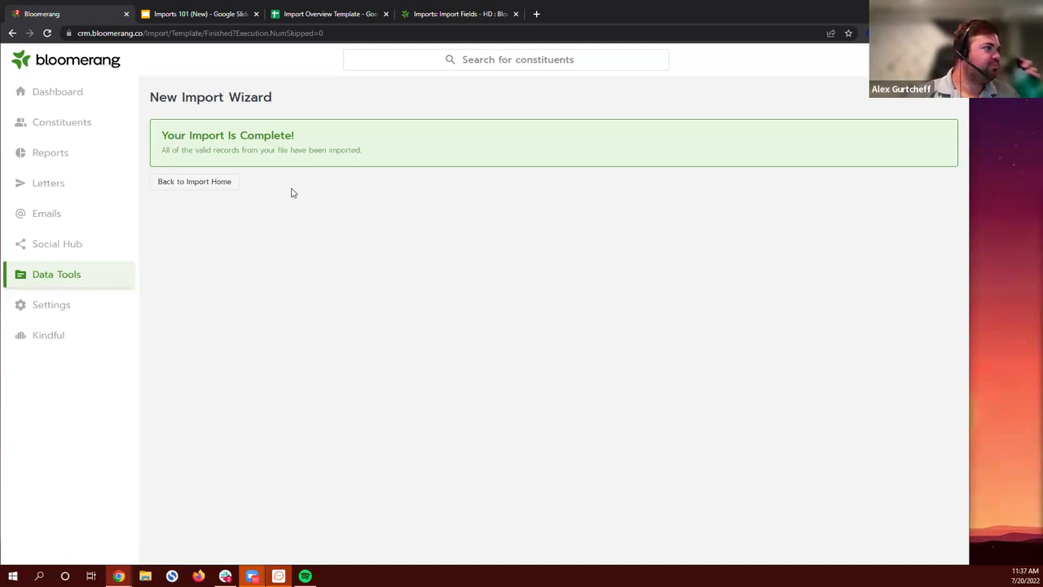
Step: Search Constituents for an imported person and review their profile's address, email and phone
click(93, 125)
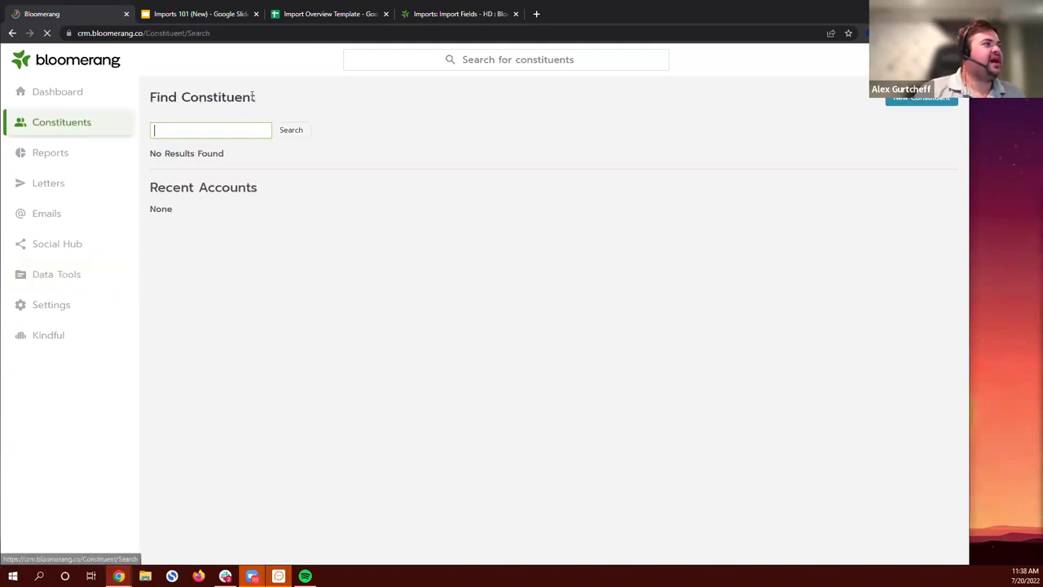
text(rob ces)
click(231, 146)
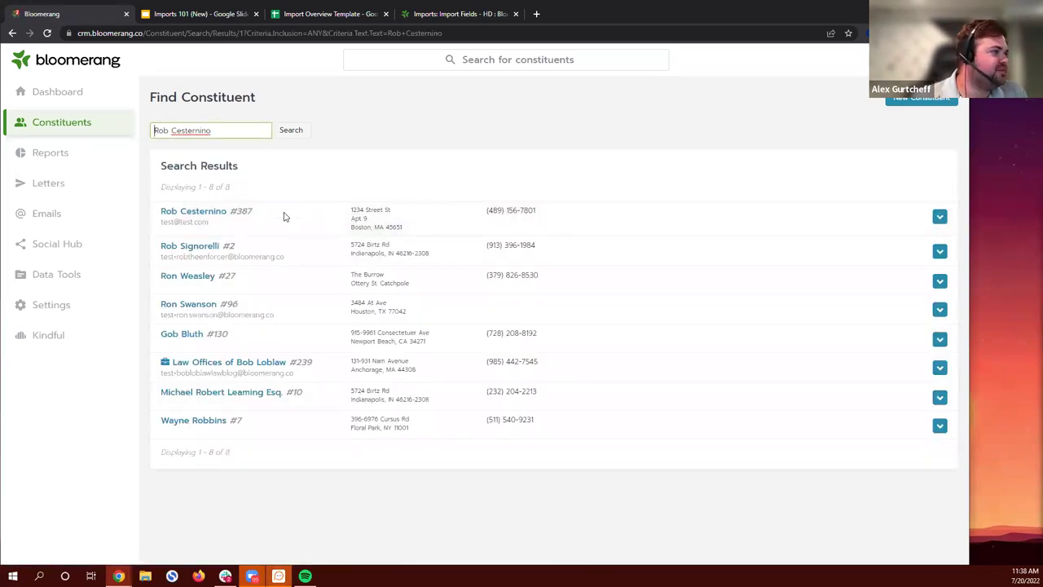
click(205, 214)
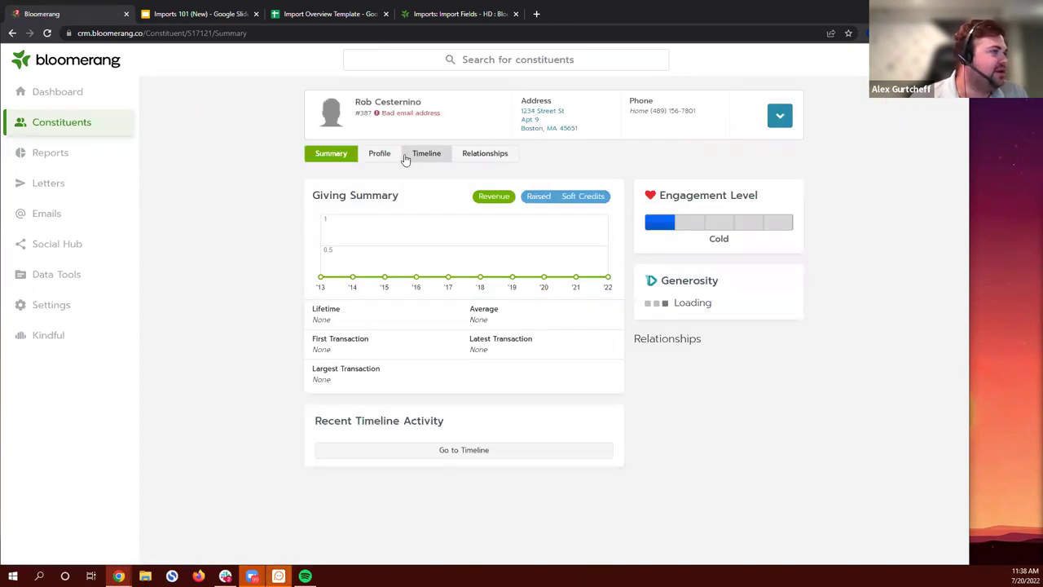
click(380, 157)
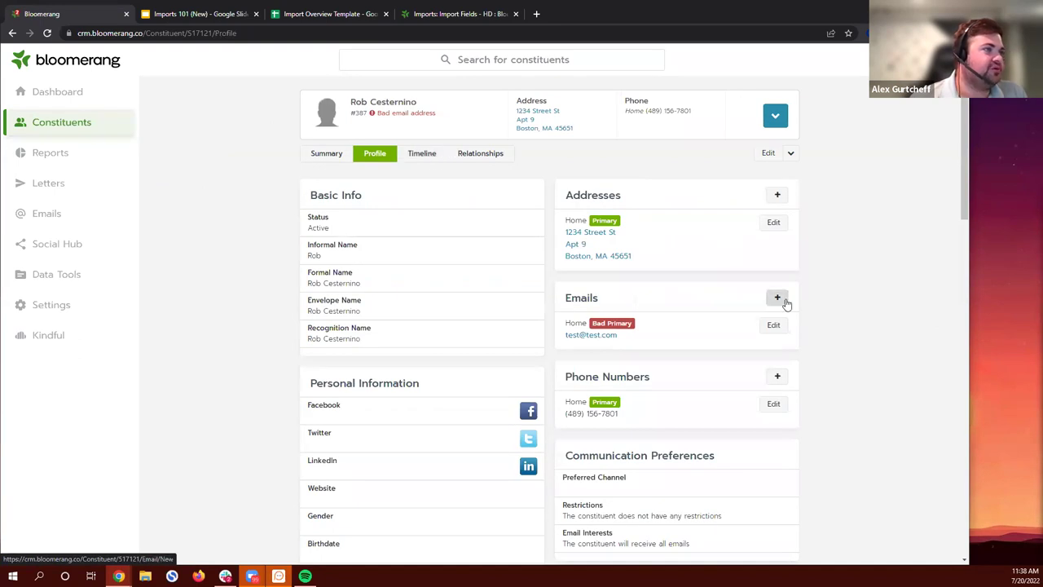
scroll(635, 243, down, 5)
scroll(638, 243, down, 4)
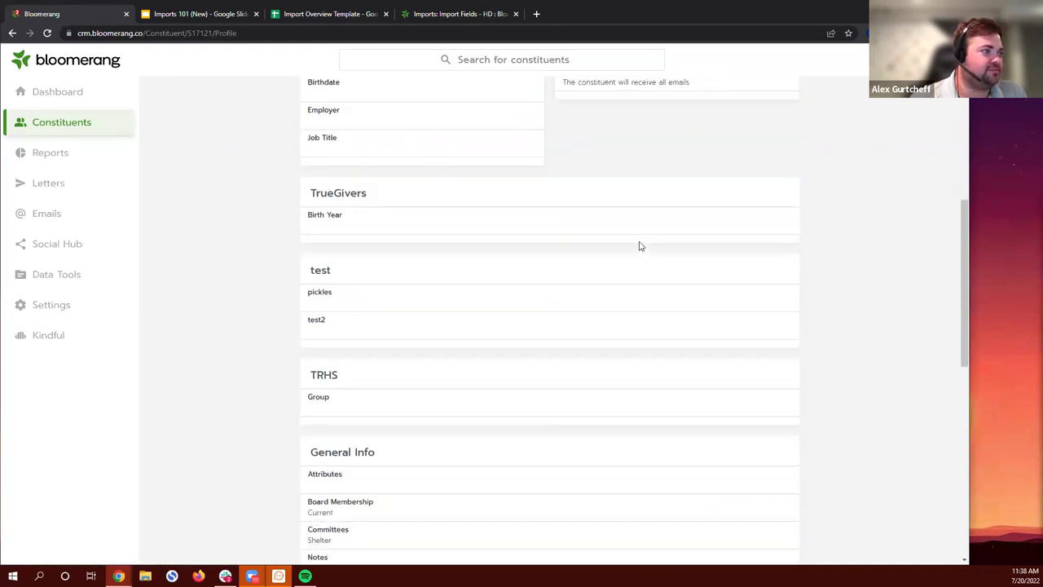
scroll(640, 245, up, 10)
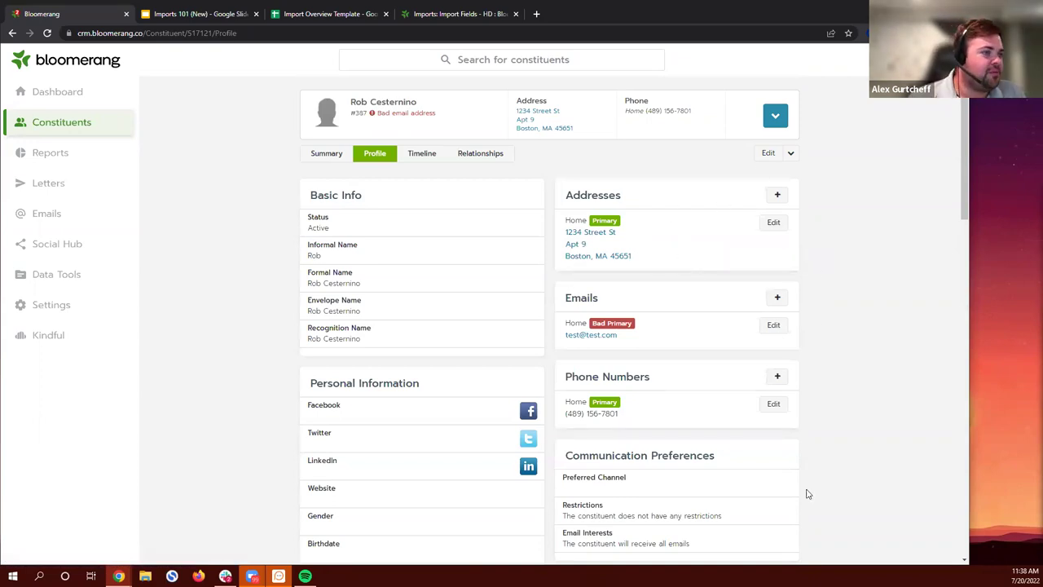
Step: Review the 432 possible duplicate constituents from the dashboard, then return to the spreadsheet
click(92, 91)
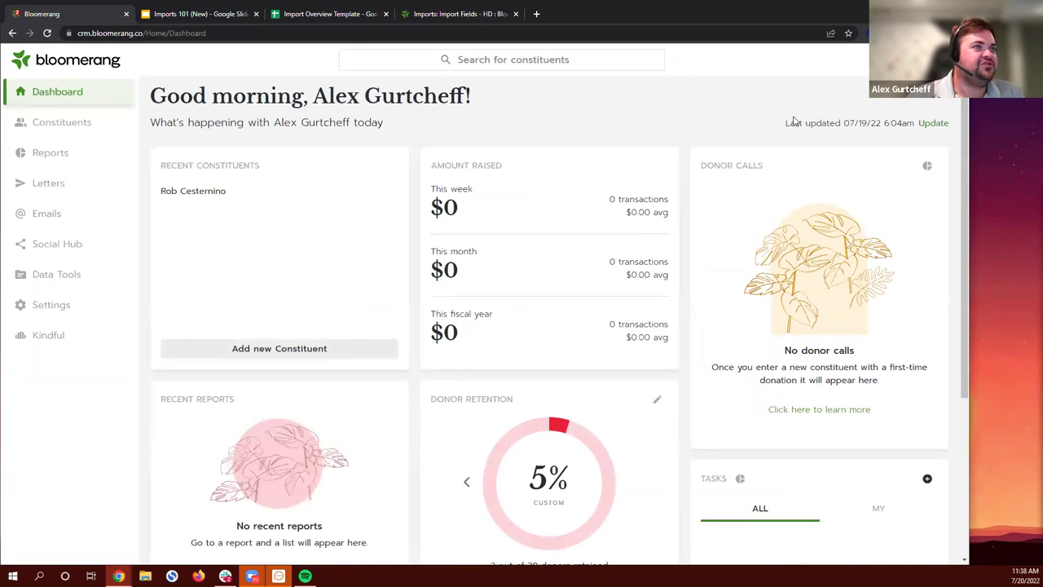
click(316, 16)
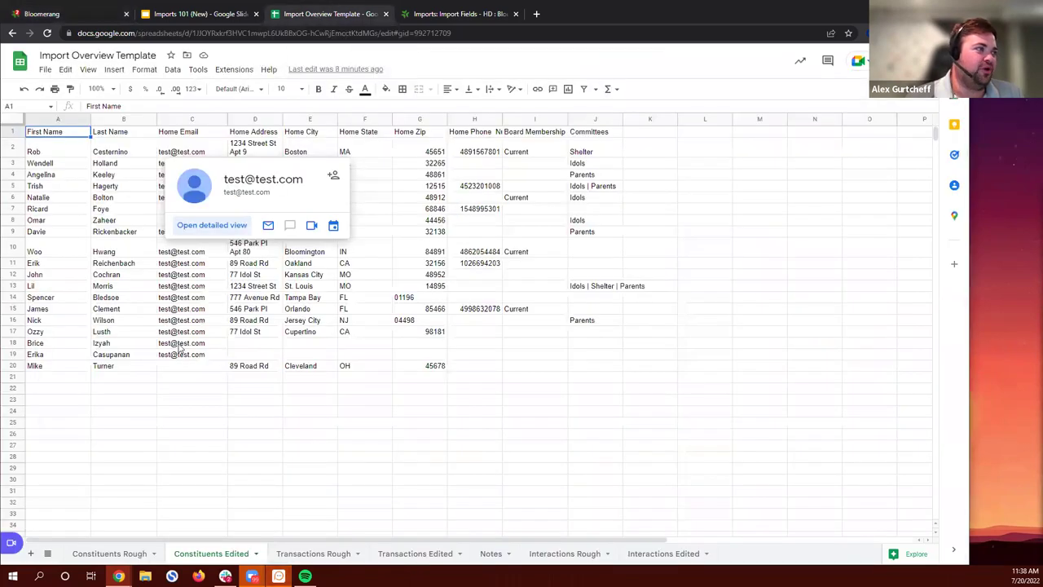
click(54, 16)
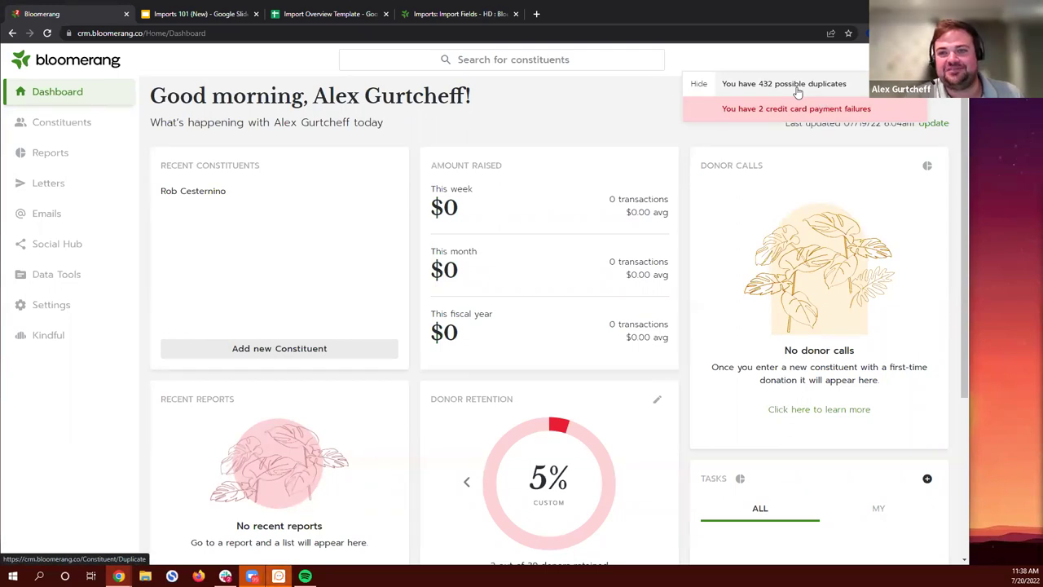
click(798, 92)
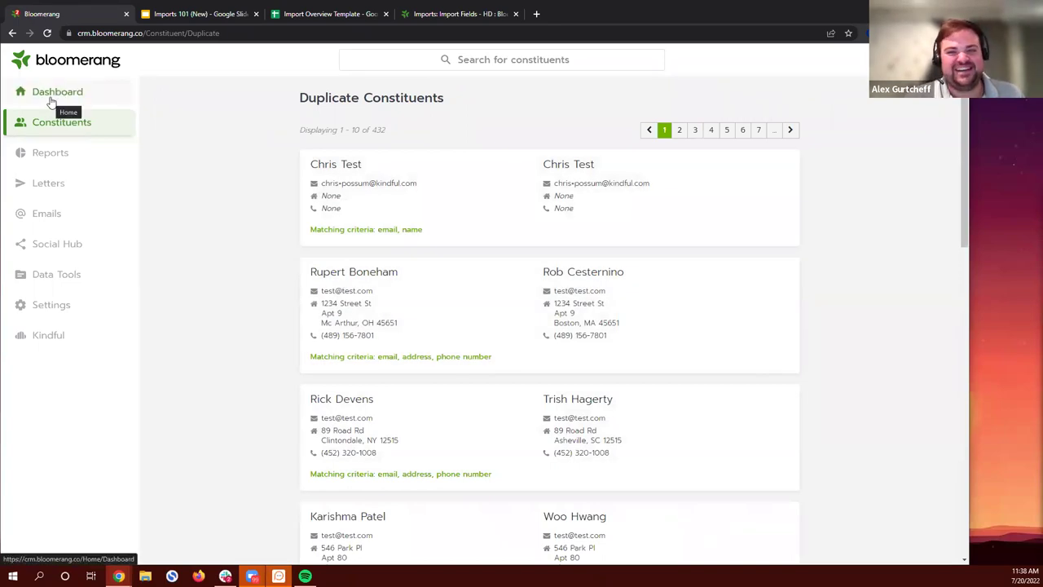
click(52, 99)
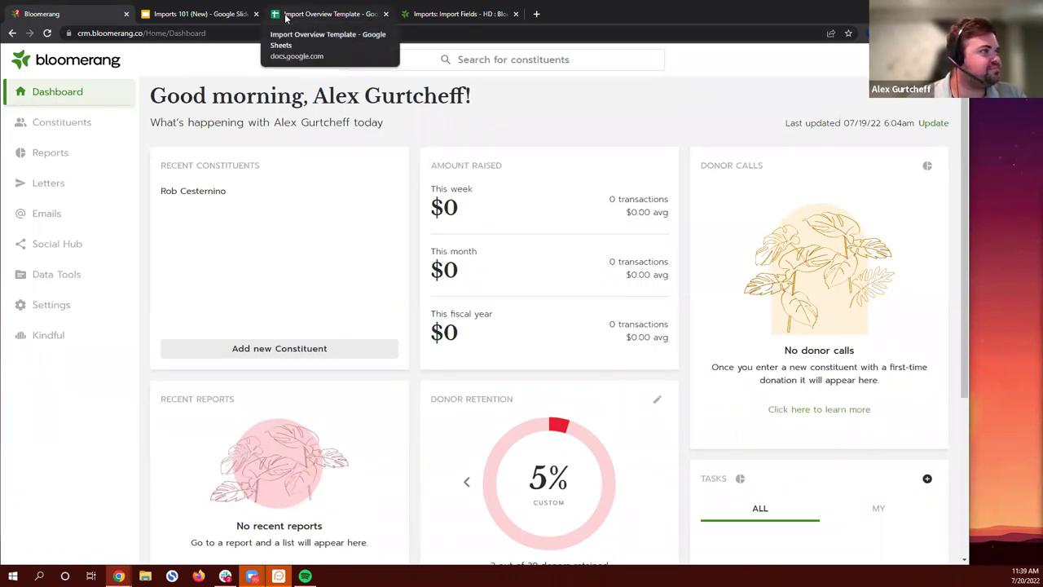
click(285, 16)
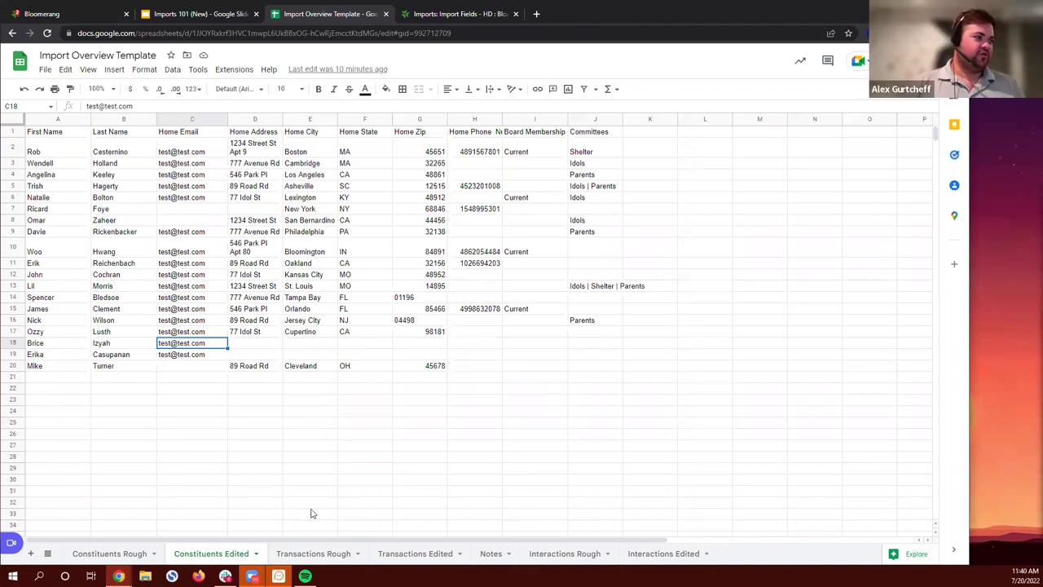
Step: Open the Transactions Rough sheet with its donation dates, amounts, campaigns and donors
click(316, 554)
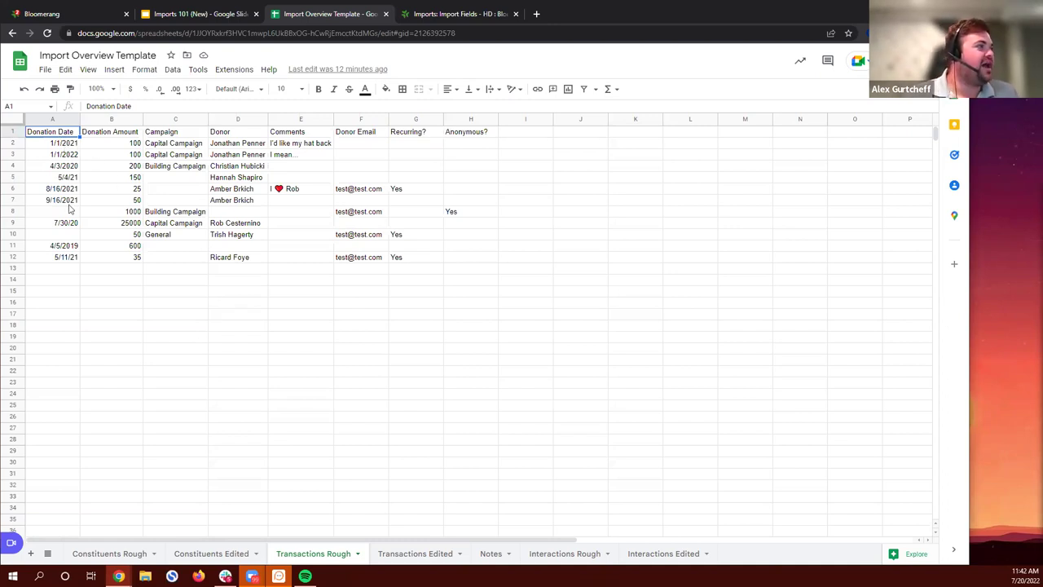
Step: Review the mixed-format donation dates in A2:A7, then switch to the Bloomerang Import Fields article
drag(72, 145, 70, 178)
click(111, 181)
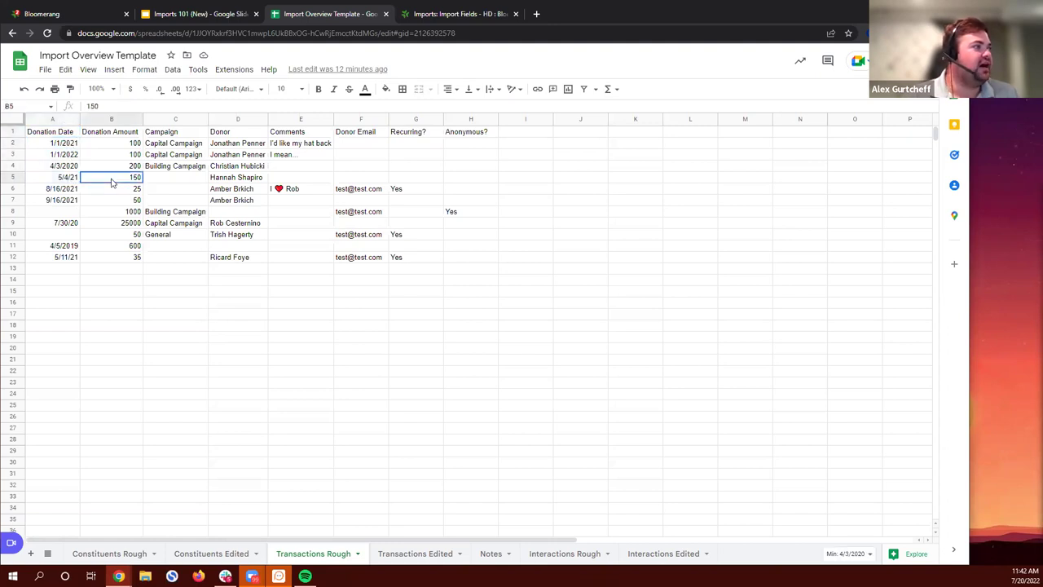
click(69, 181)
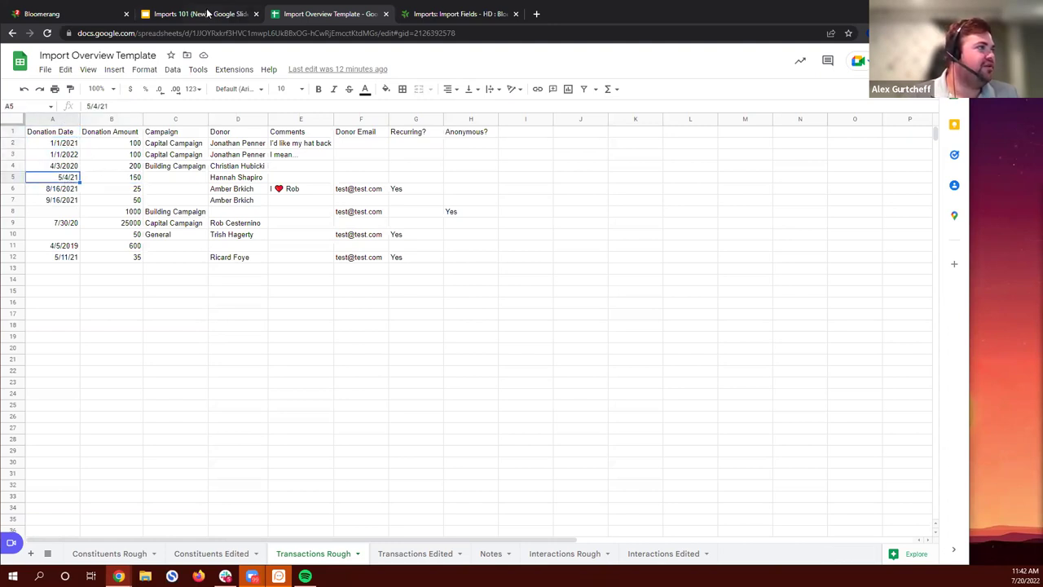
click(70, 144)
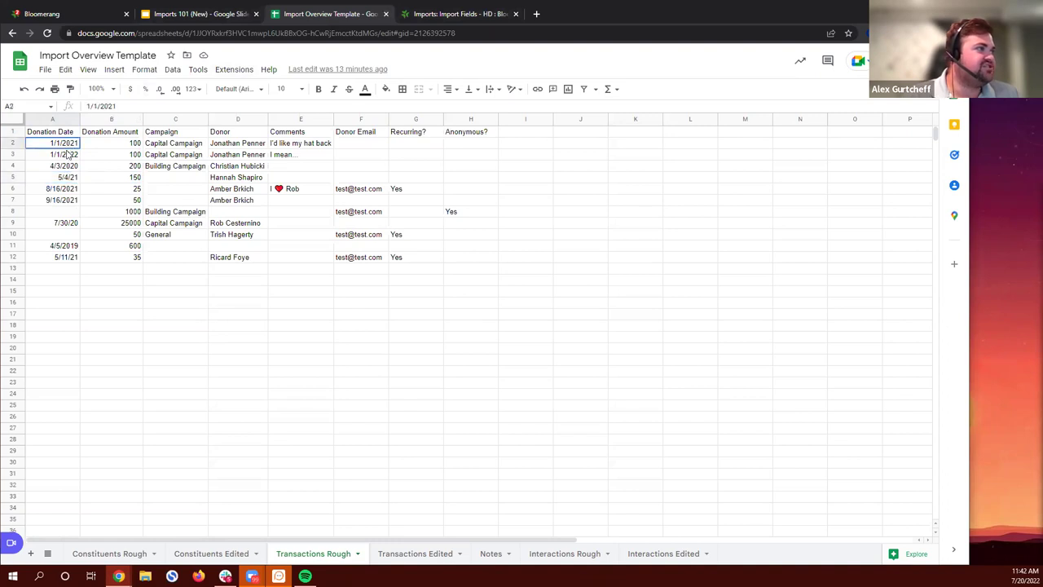
drag(69, 145, 70, 201)
click(109, 180)
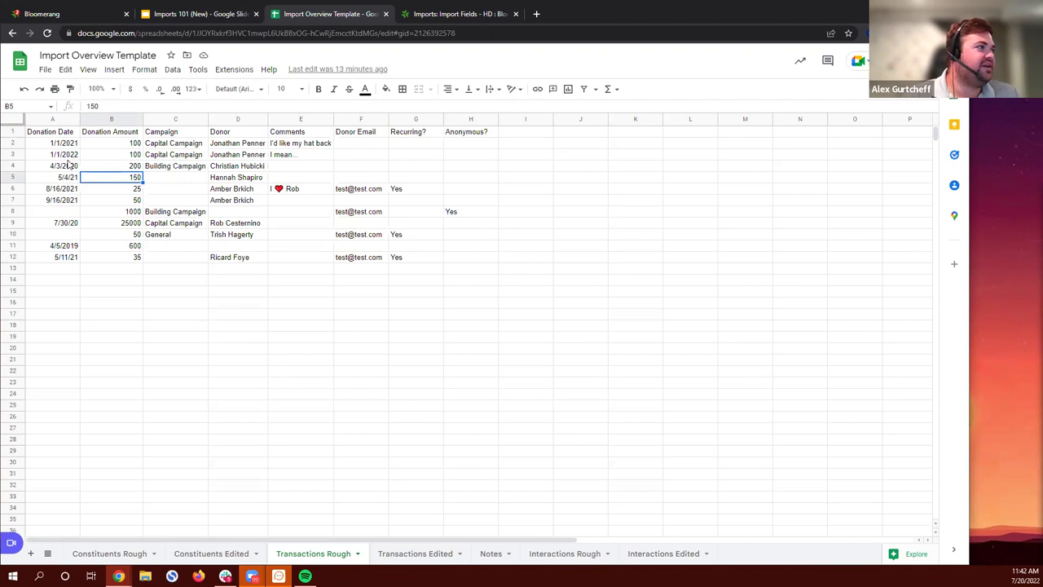
click(443, 15)
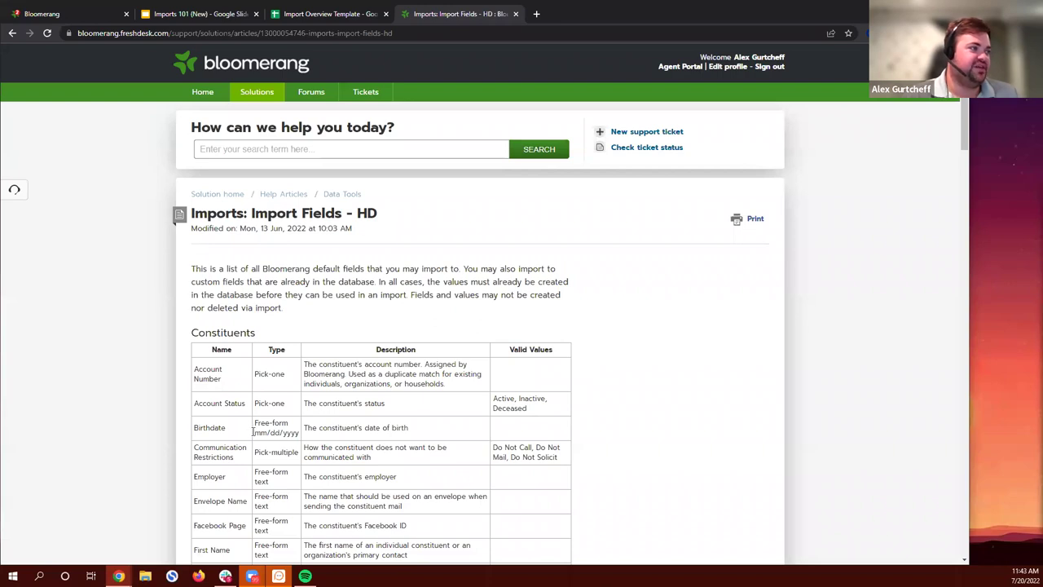
Step: Confirm in the Donations section that dates must be mm/dd/yyyy, then return to the spreadsheet
mouse_move(255, 432)
mouse_down()
mouse_move(300, 433)
mouse_move(253, 432)
mouse_up()
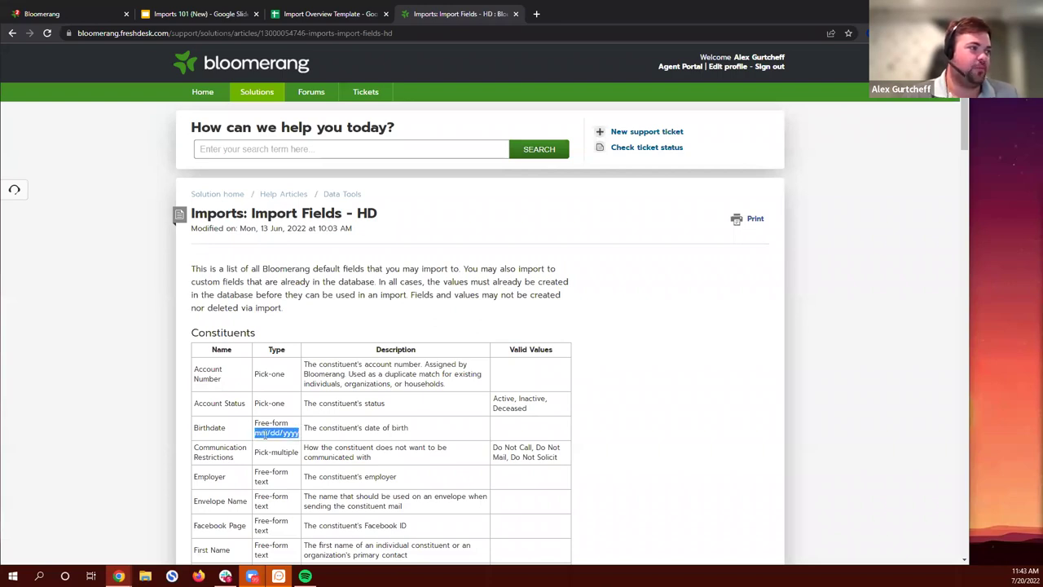
click(257, 433)
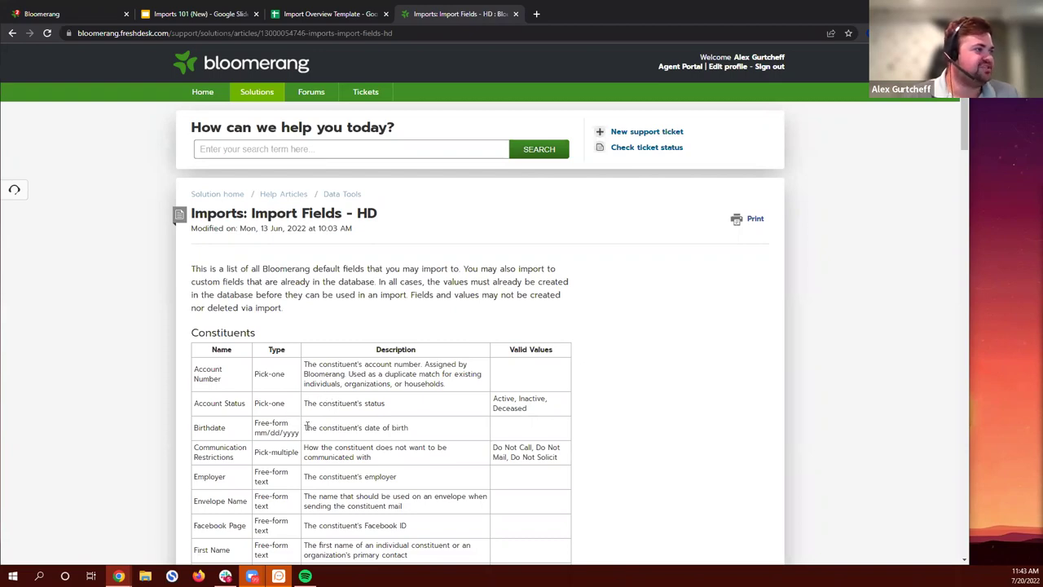
scroll(307, 425, down, 20)
scroll(319, 367, down, 3)
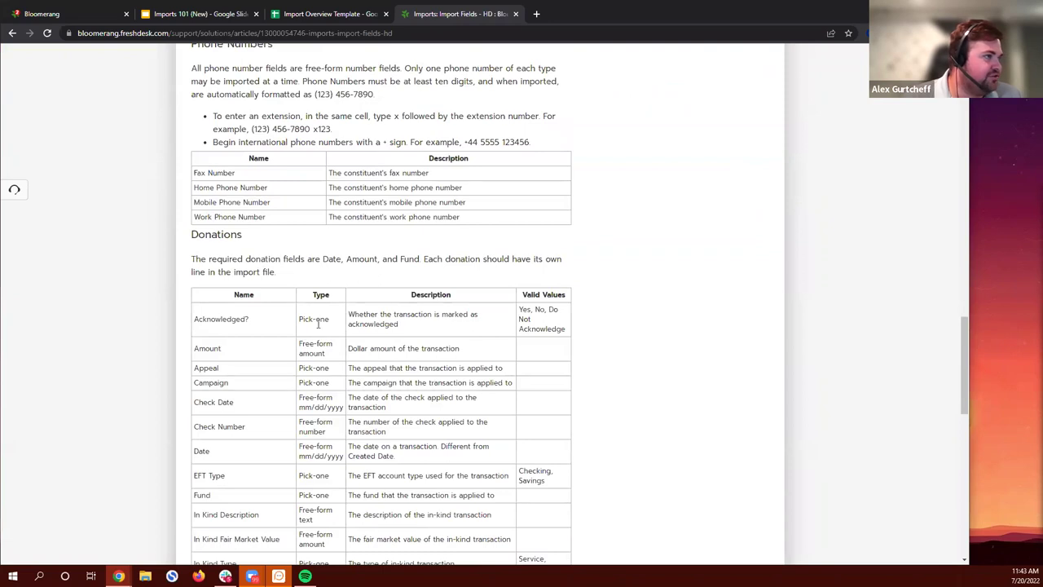
scroll(321, 303, down, 1)
scroll(322, 300, down, 1)
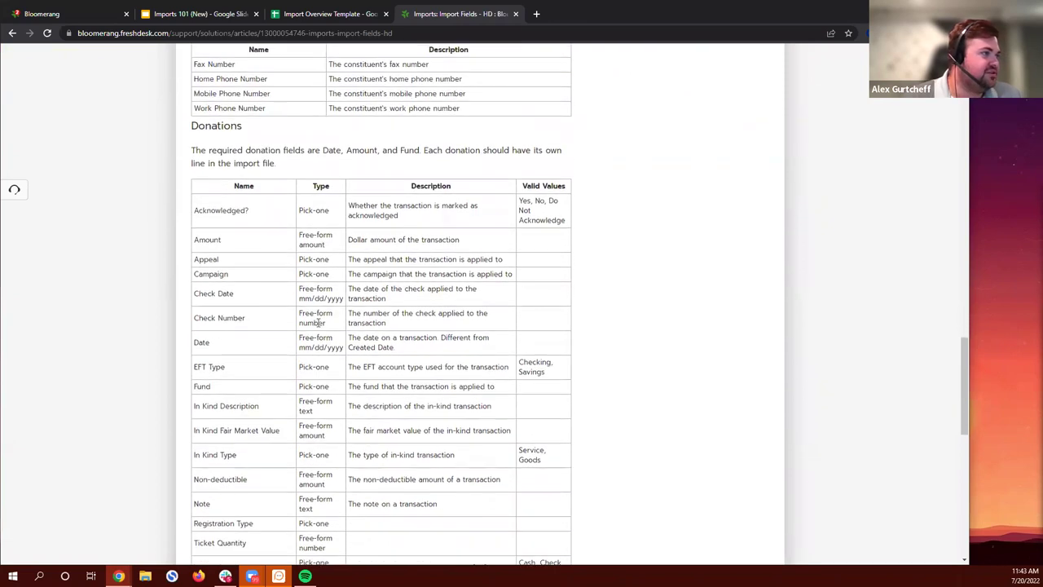
drag(297, 350, 345, 347)
click(347, 347)
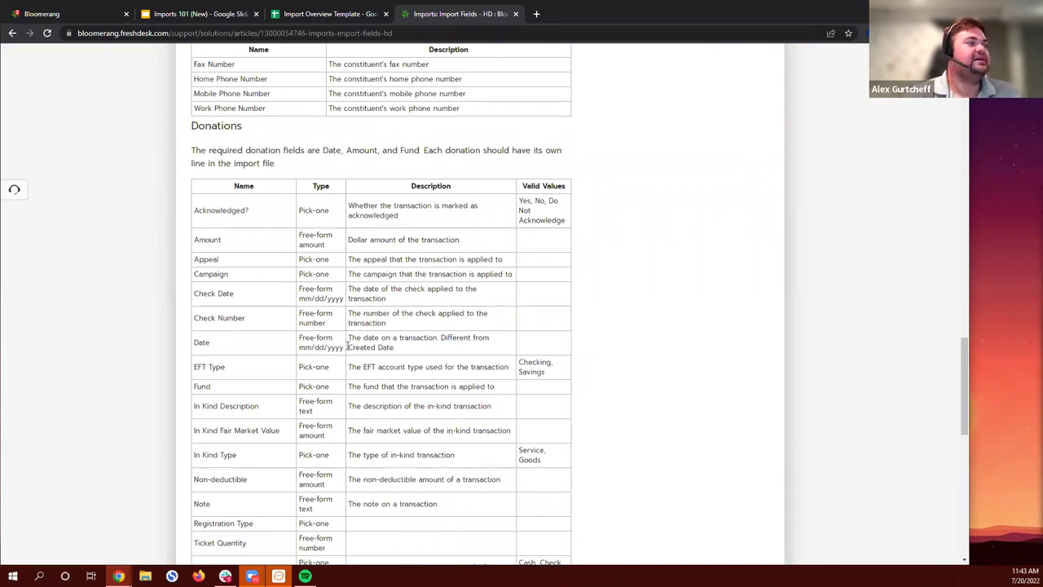
click(330, 14)
Step: Correct the short-year date in A5 to 5/4/2021
click(54, 180)
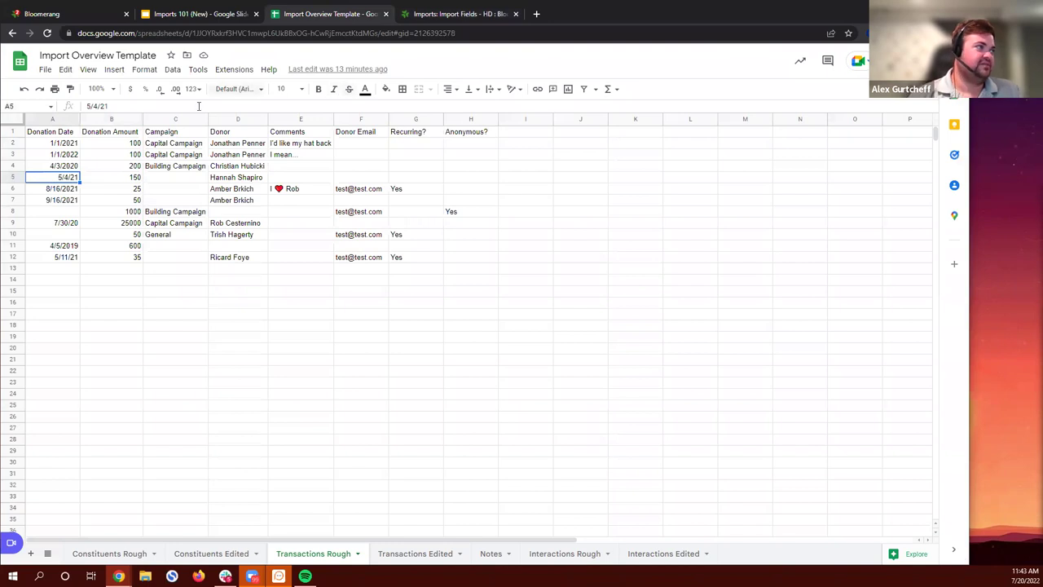
click(115, 107)
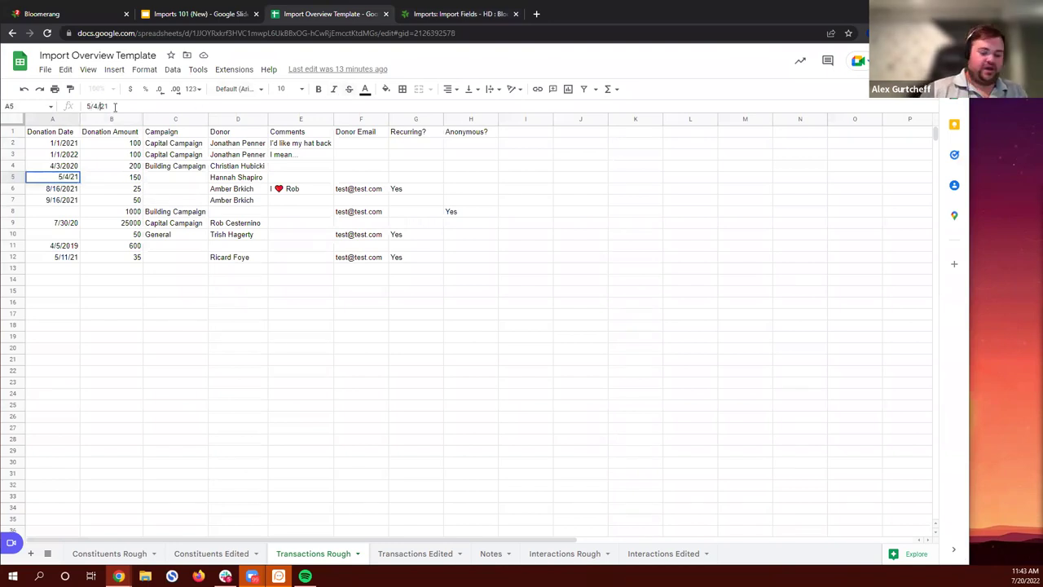
text(20)
key(Return)
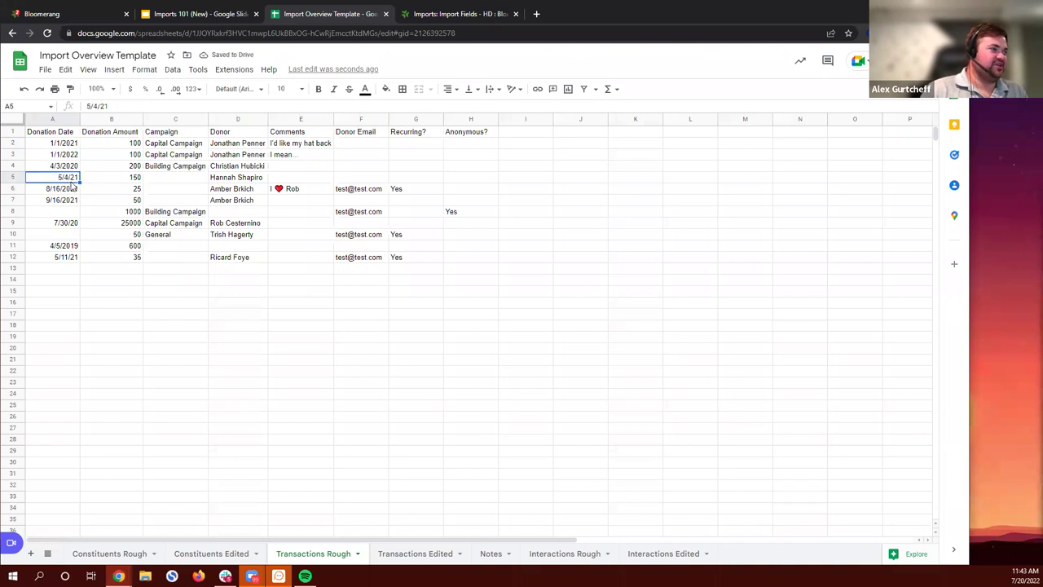
Step: Apply the Date number format to the donation dates in A2:A12
drag(57, 148, 59, 262)
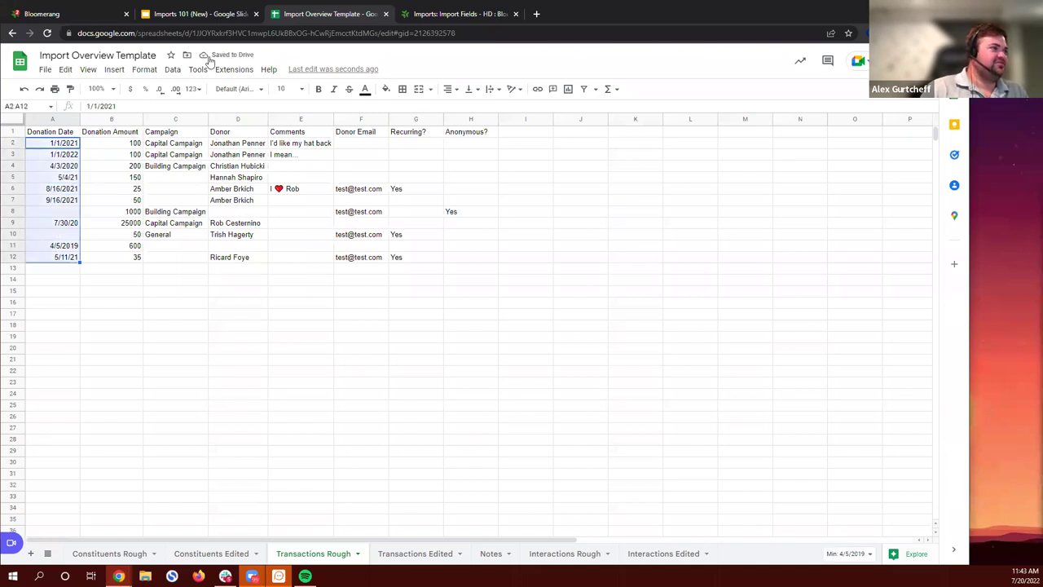
click(144, 69)
mouse_move(184, 119)
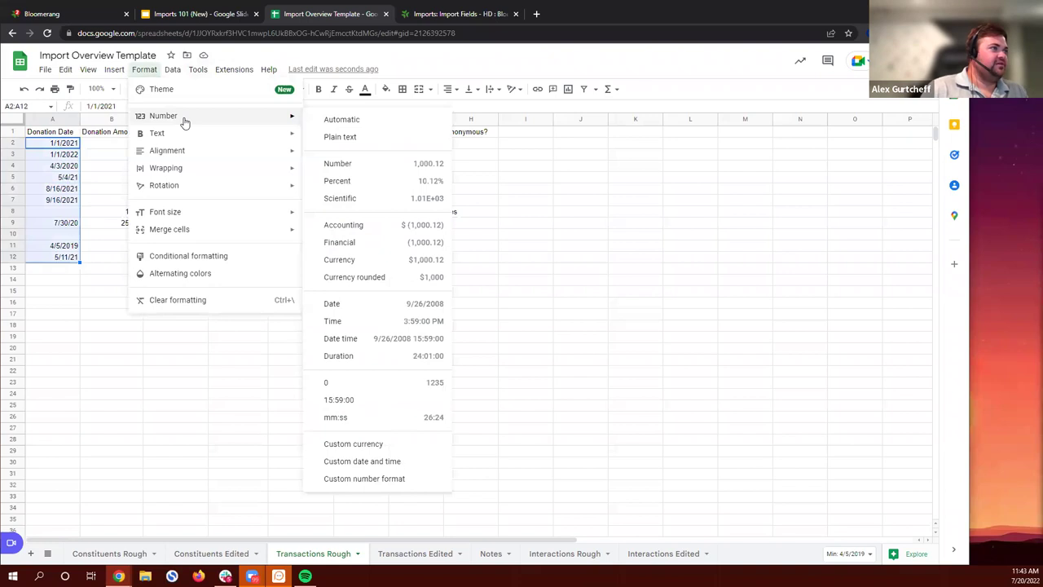
click(397, 307)
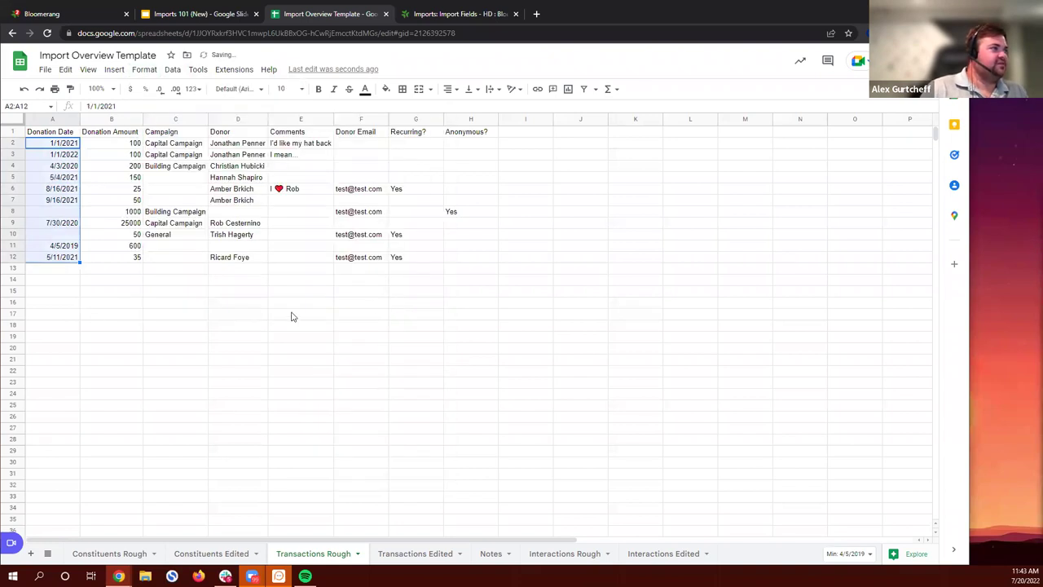
click(265, 325)
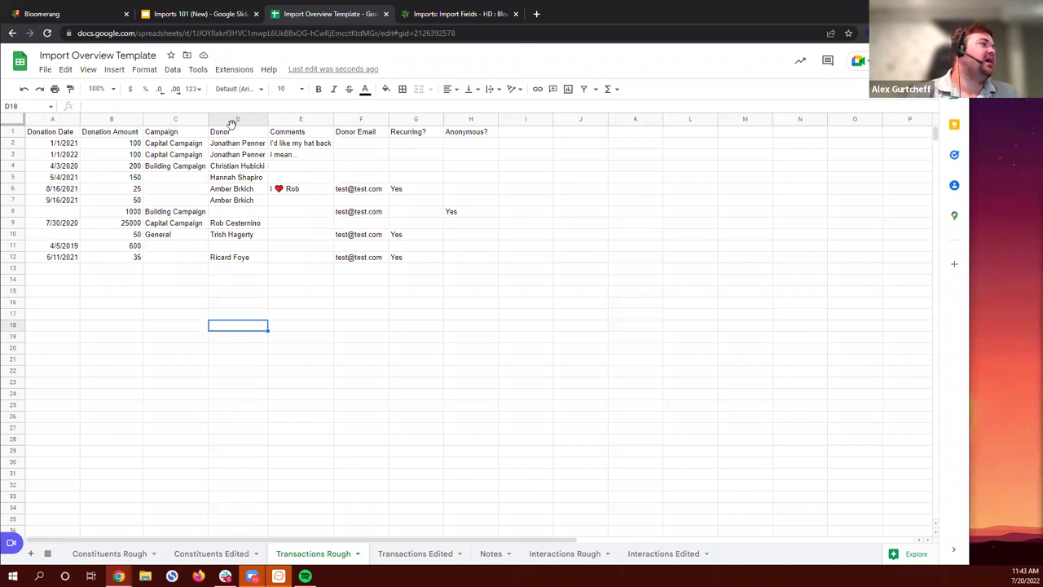
Step: Insert an empty column to the right of the Donor column D
drag(222, 143, 220, 263)
click(312, 261)
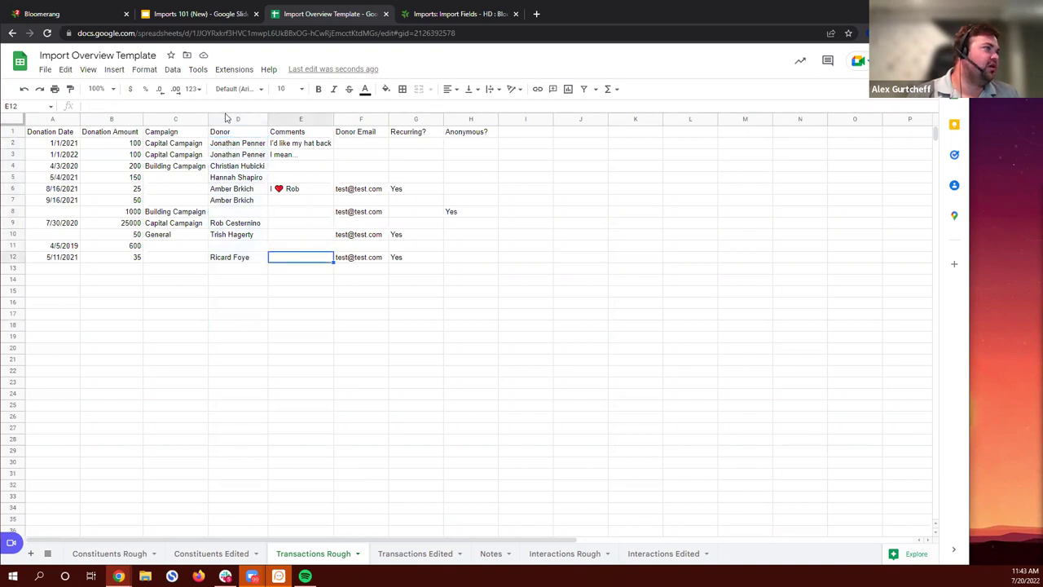
click(228, 119)
right_click(228, 120)
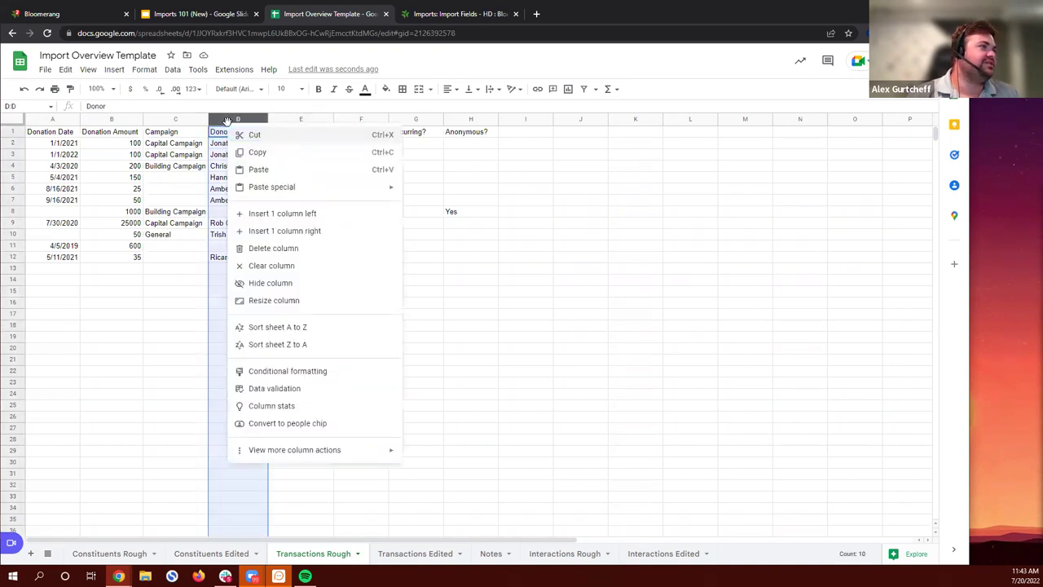
click(302, 231)
drag(223, 143, 247, 264)
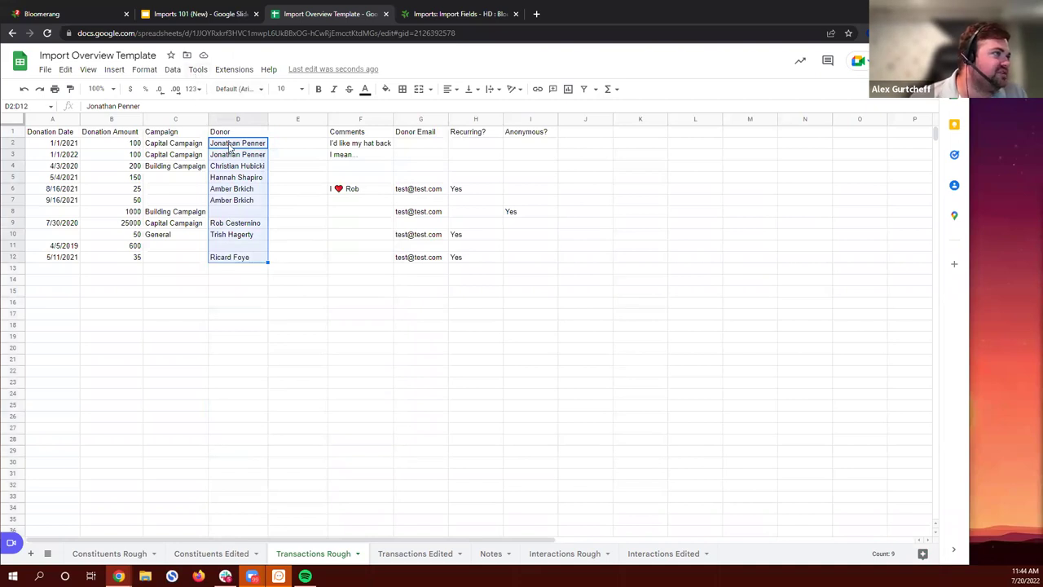
Step: Split the donor names in D2:D12 at the space, sending last names to column E
click(172, 70)
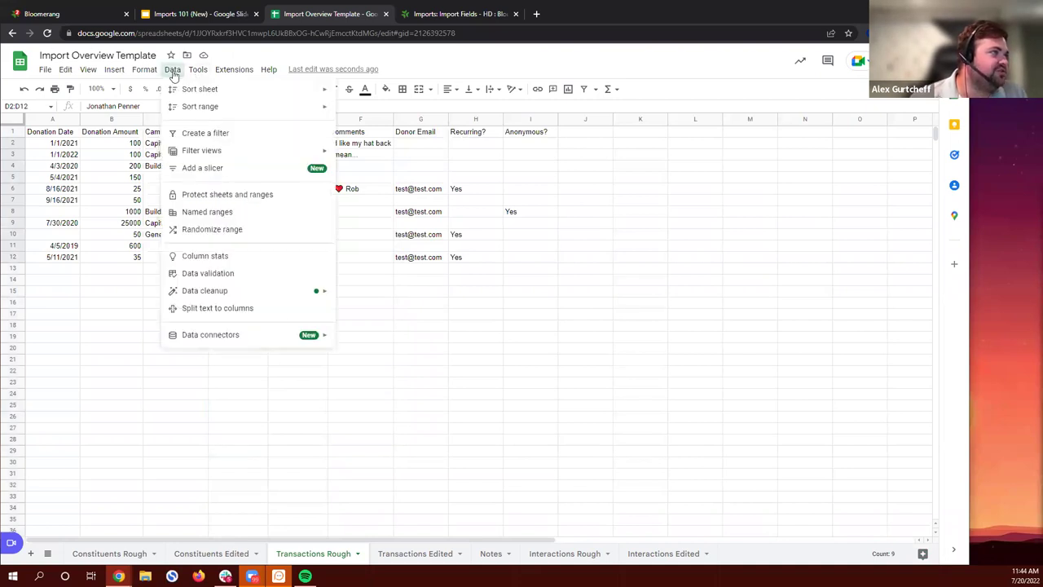
click(231, 309)
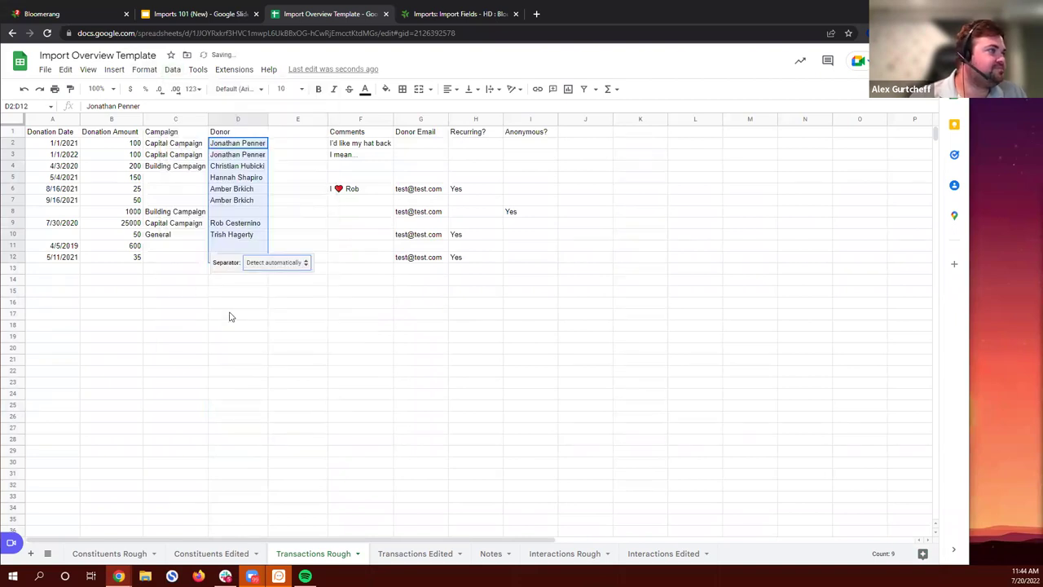
click(273, 265)
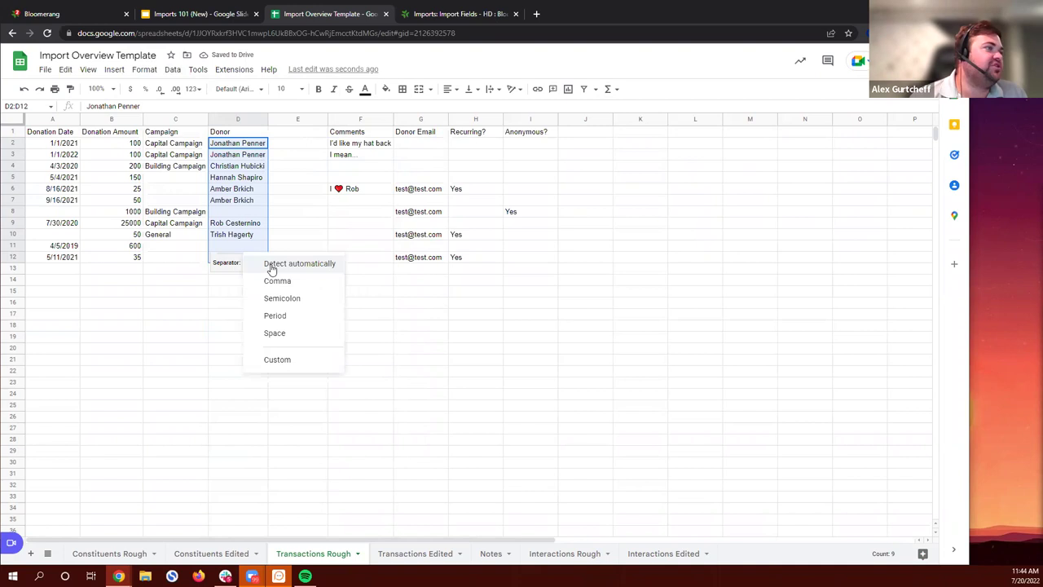
click(277, 333)
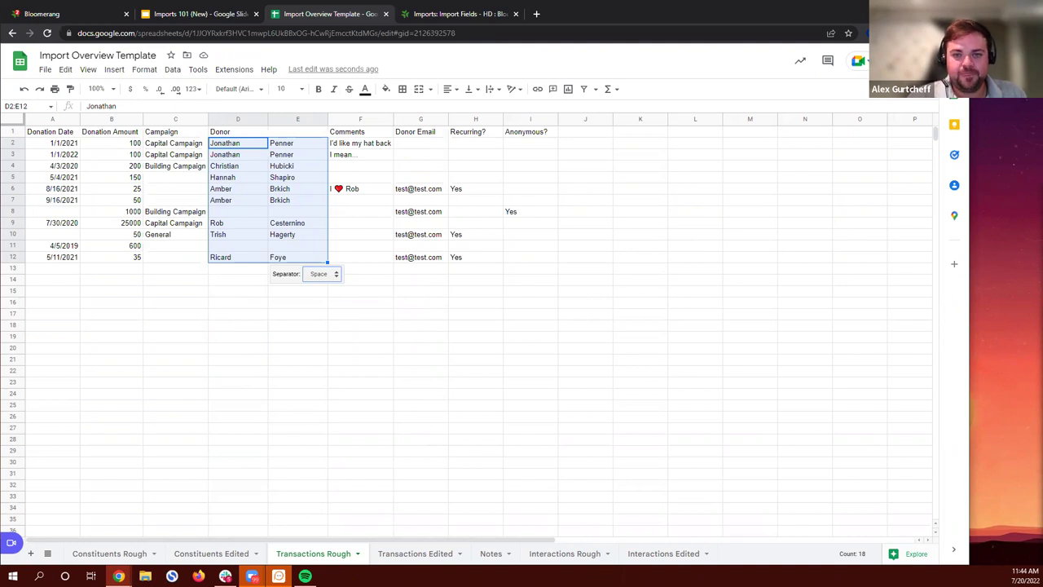
click(643, 217)
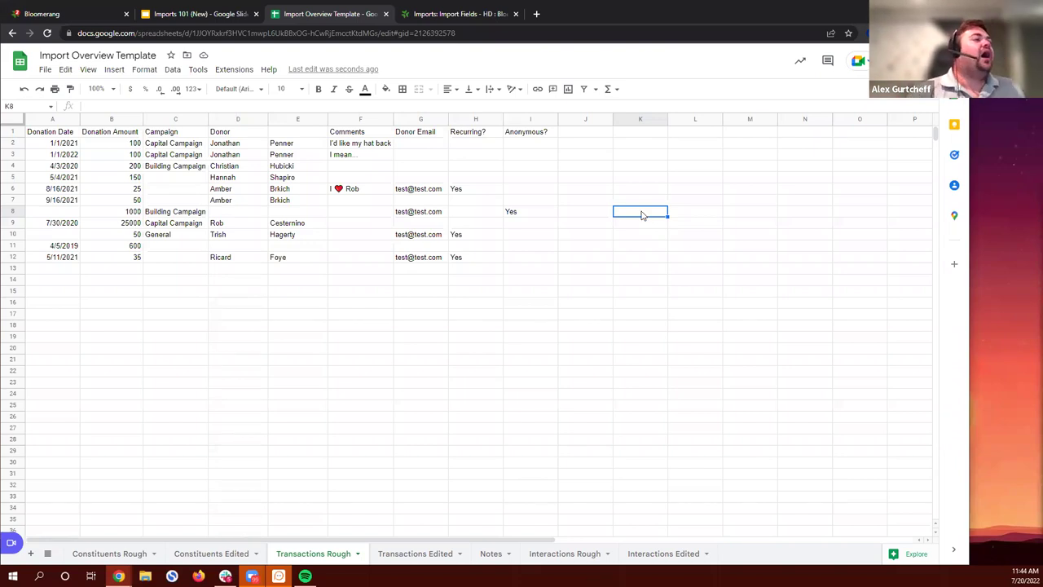
Step: Enter the headers First Name in D1 and Last Name in E1
click(236, 132)
text(F)
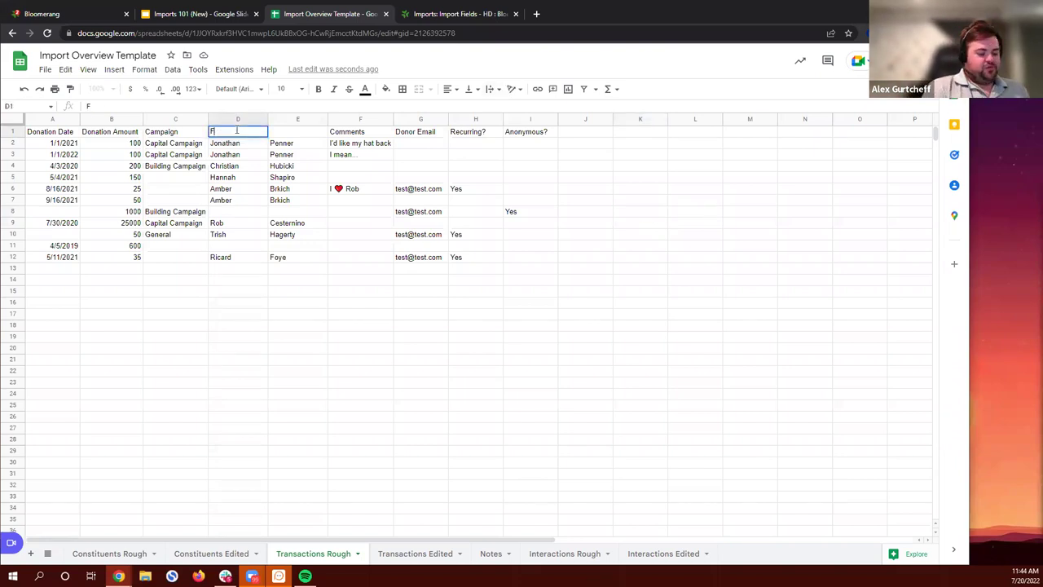
text(irst Name)
key(Tab)
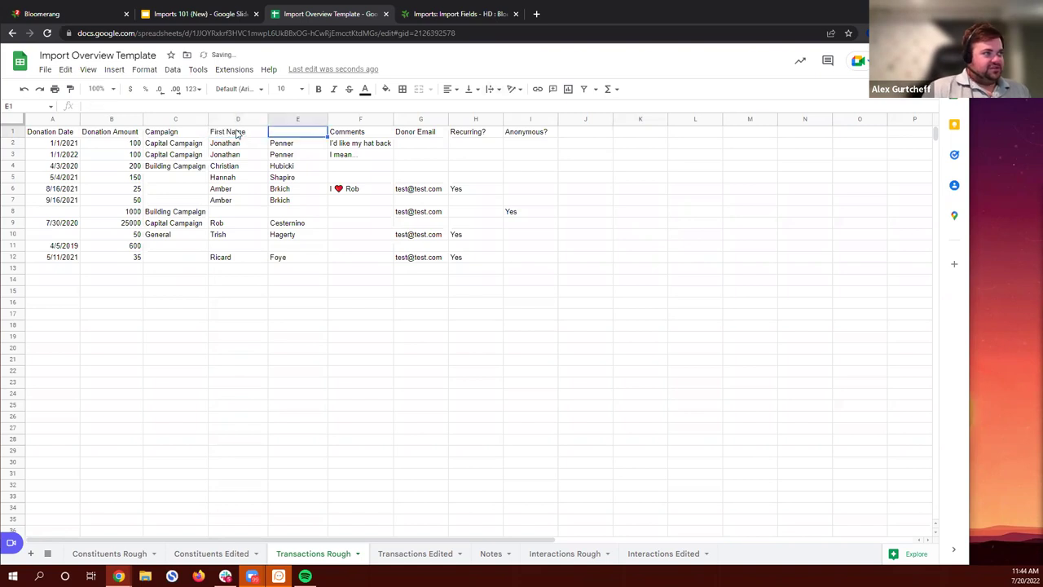
text(Last Name)
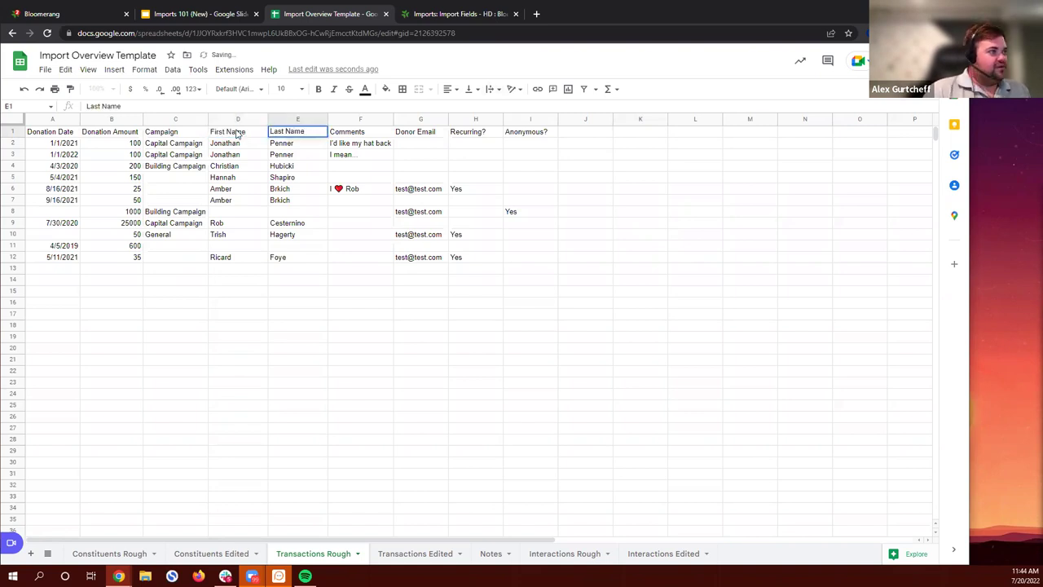
key(Tab)
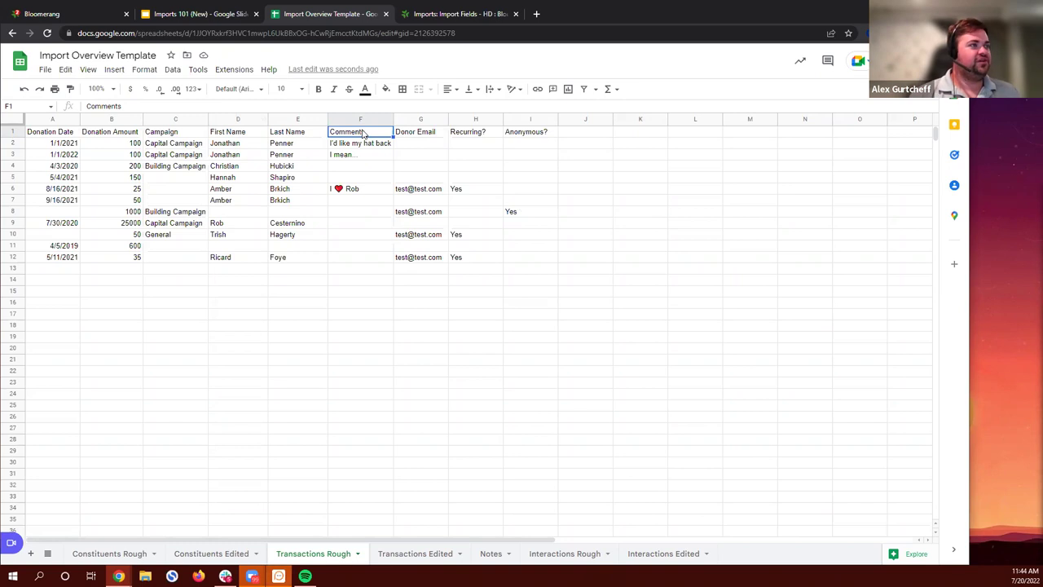
Step: Rename the Comments header in F1 to Note
text(Notes)
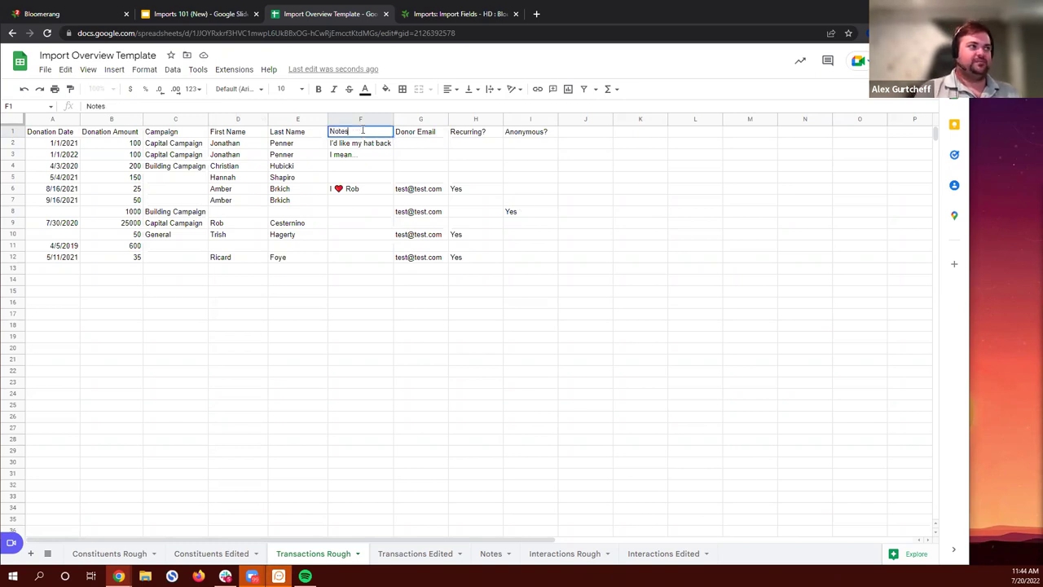
key(BackSpace)
key(Return)
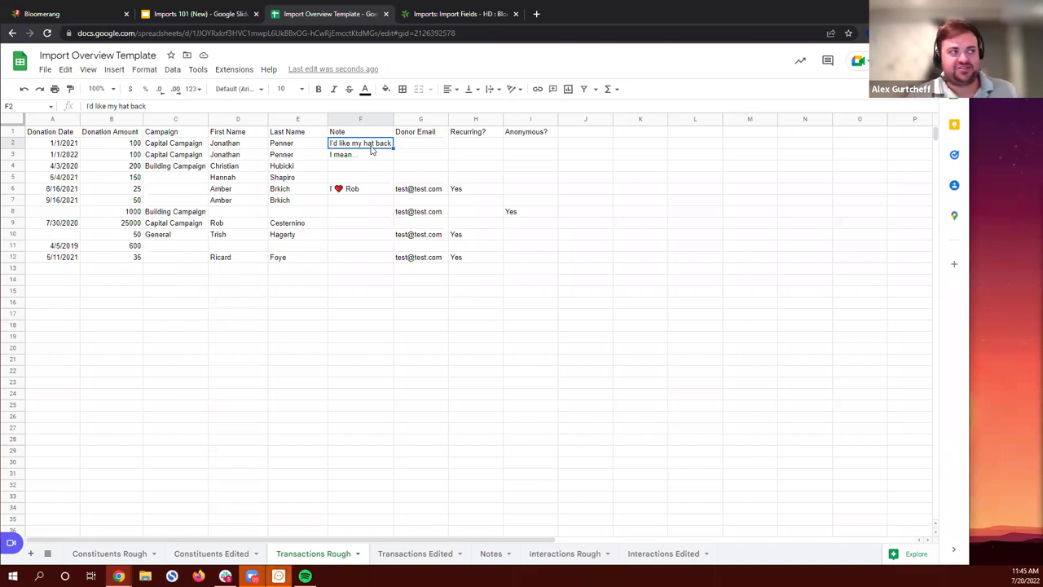
Step: Replace the heart emoji in the F6 note with <3, making it 'I <3 Rob'
key(Down)
key(Down)
key(Down)
key(Down)
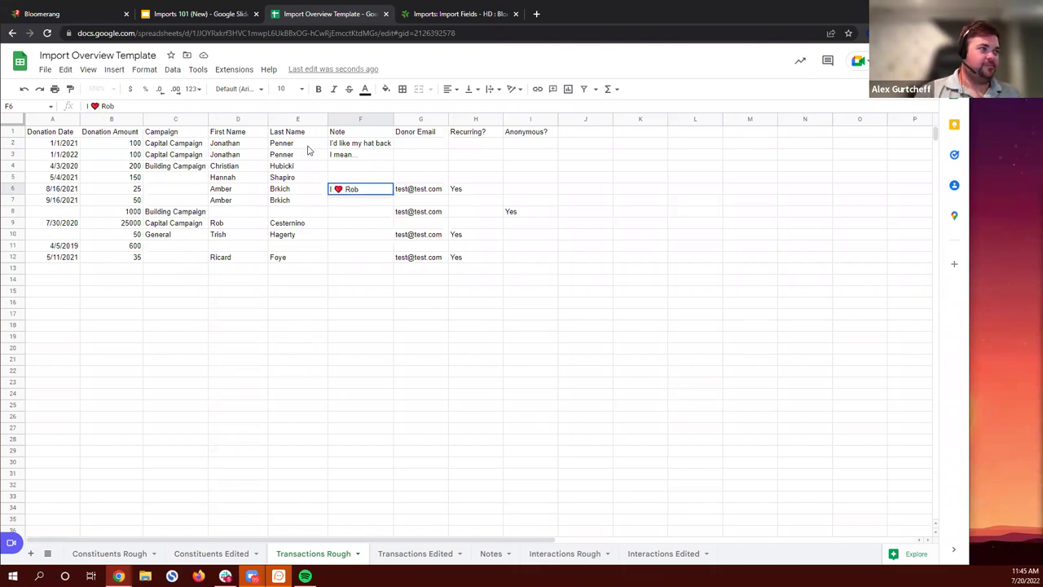
key(ctrl+z)
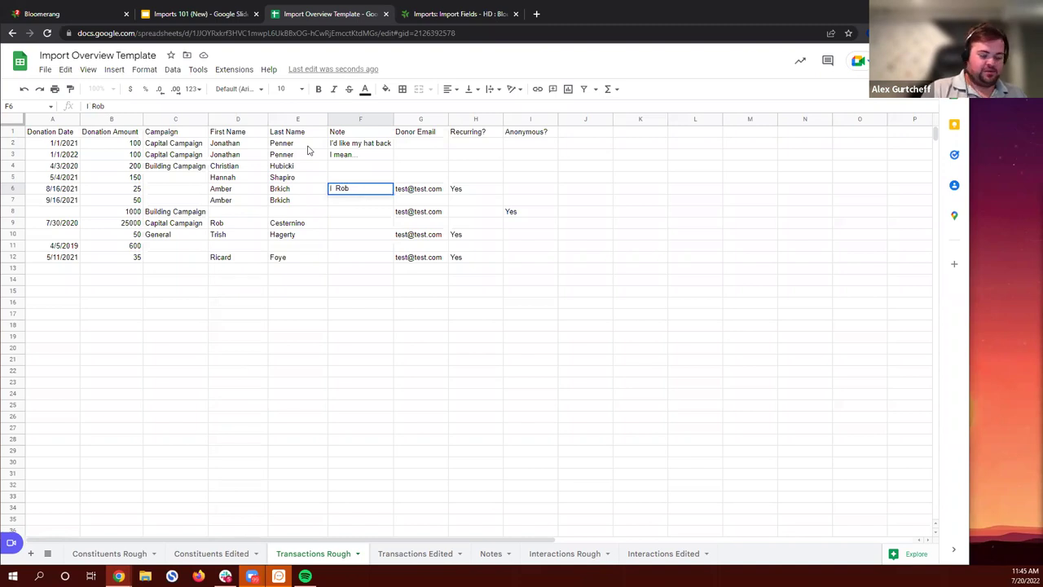
text(<3)
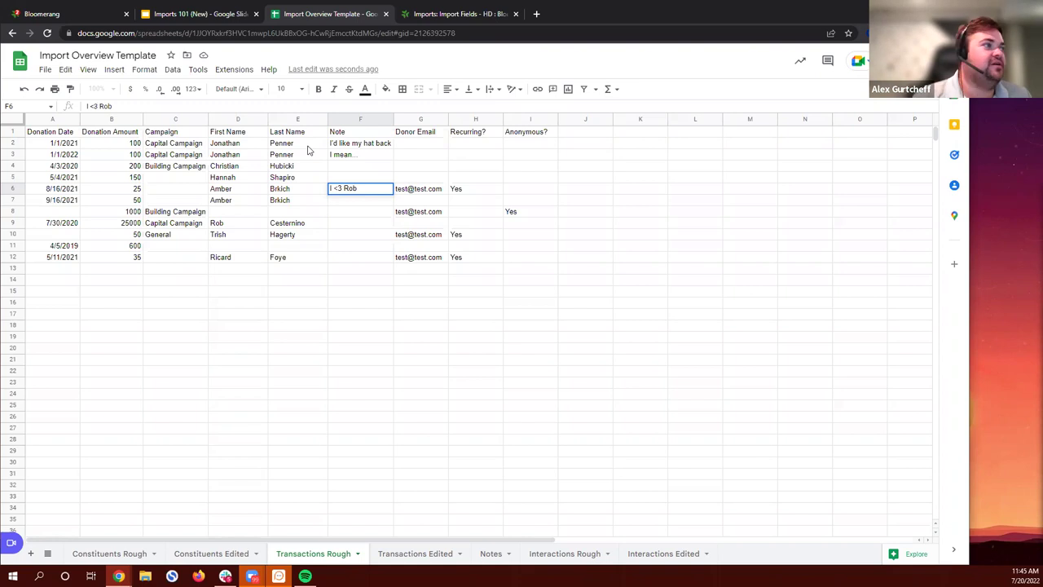
key(End)
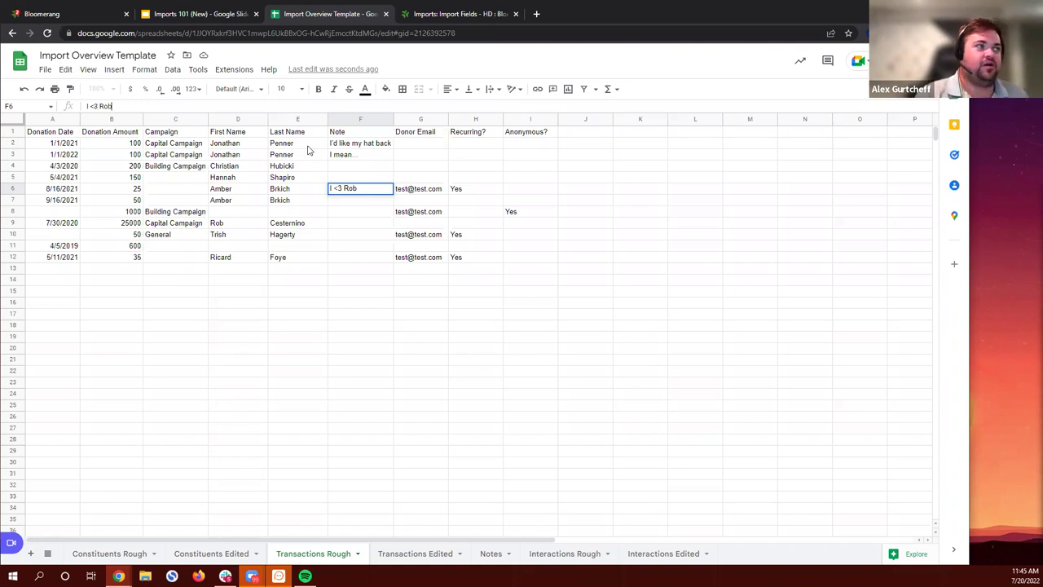
key(Return)
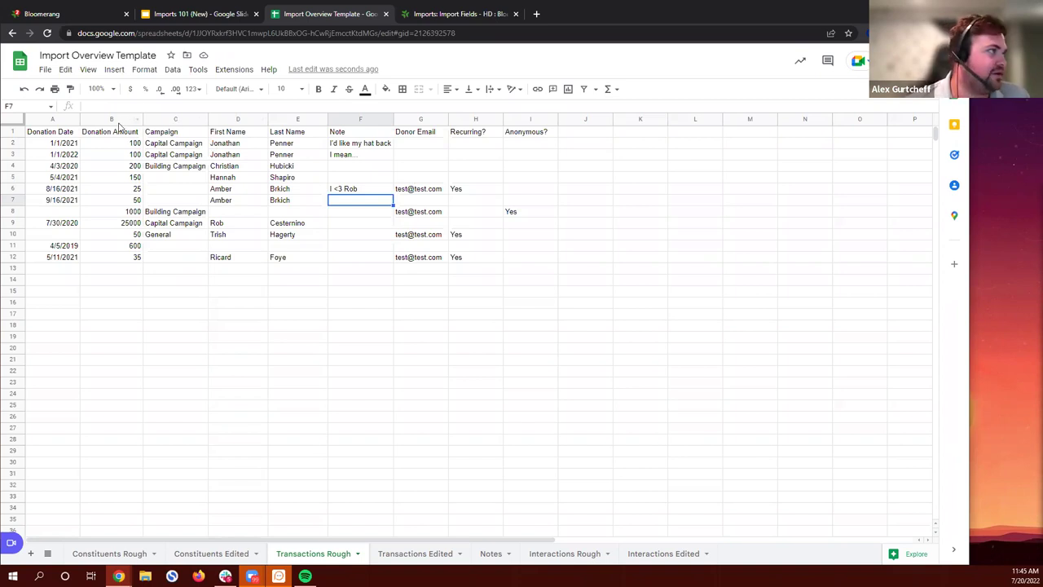
Step: Insert a new column after Donation Amount and give it the header Fund in C1
drag(168, 139, 163, 260)
click(168, 257)
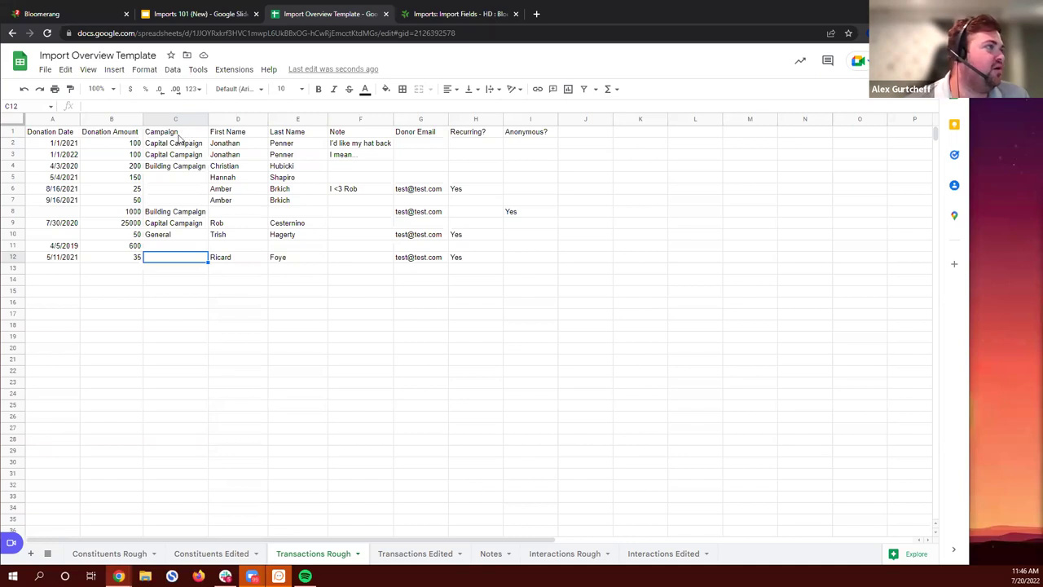
click(106, 120)
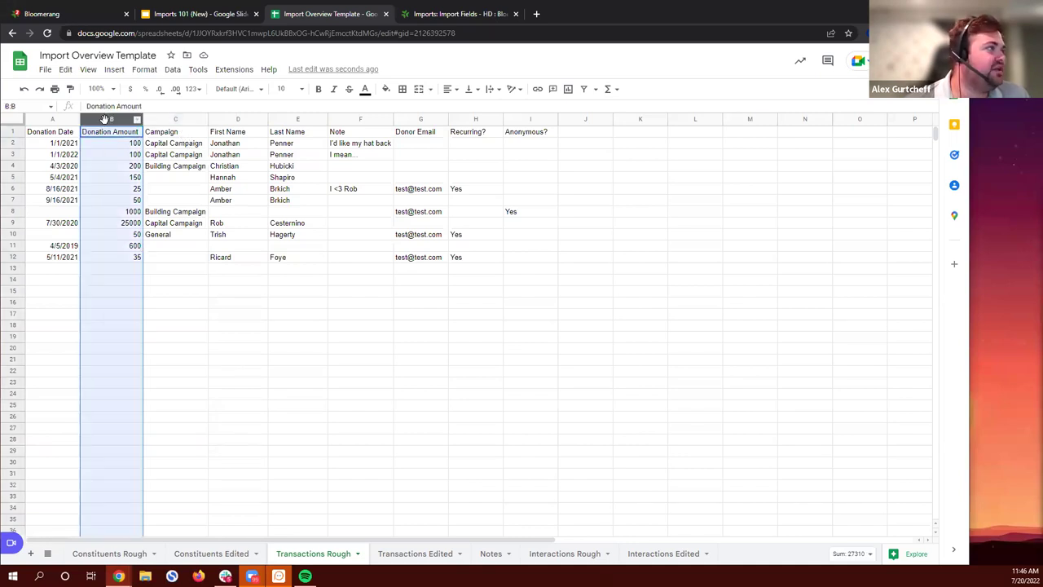
right_click(106, 120)
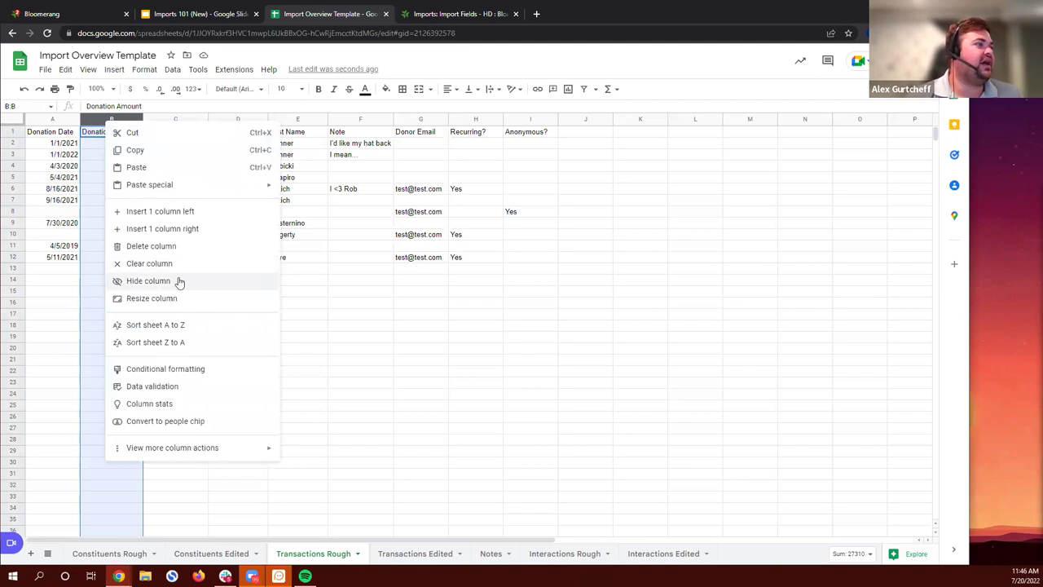
click(181, 229)
click(180, 136)
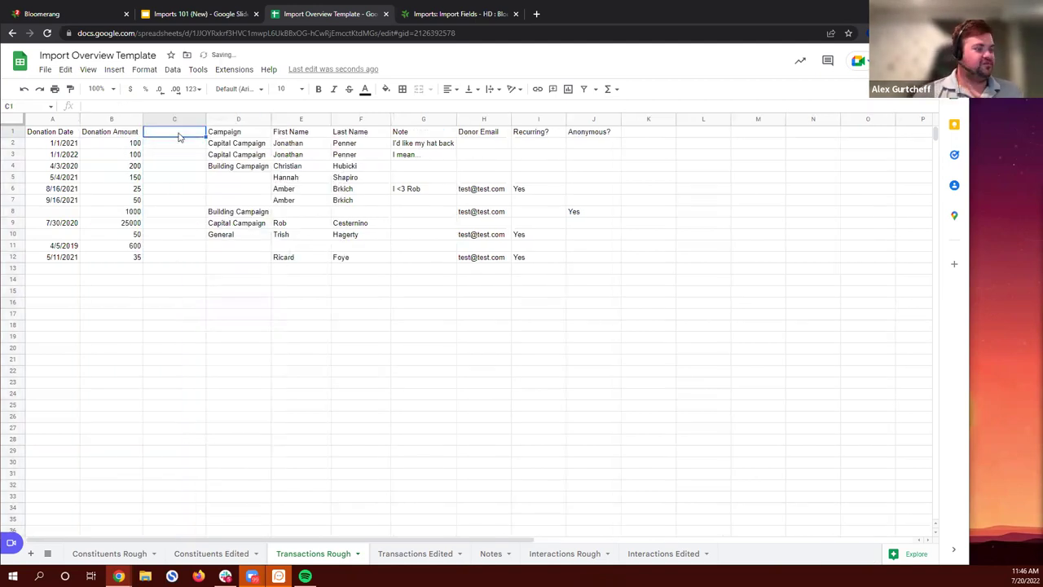
text(Fund)
key(Return)
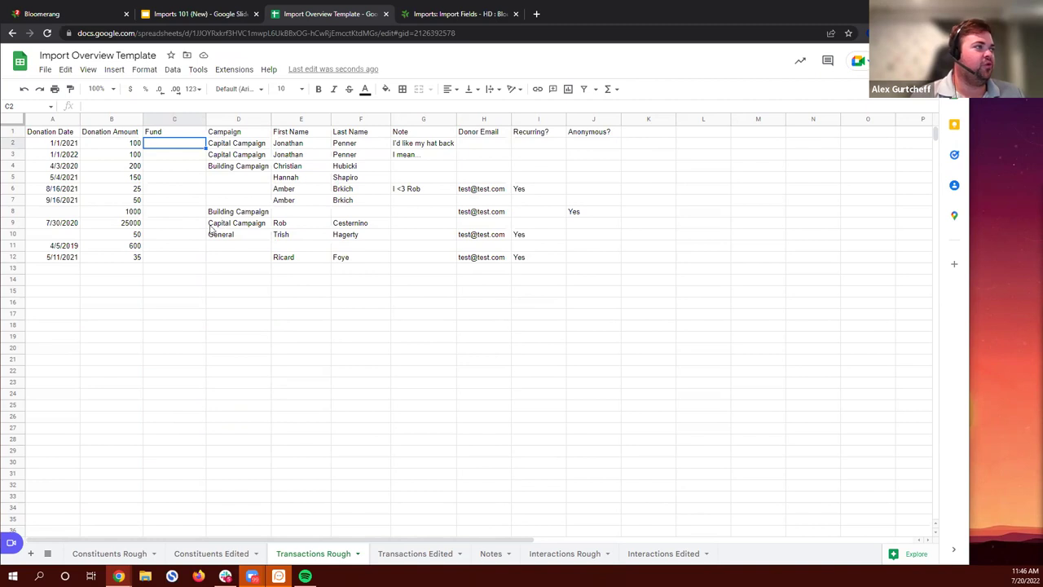
Step: Check Bloomerang's list of active funds under Settings > Transactions > Funds
click(55, 15)
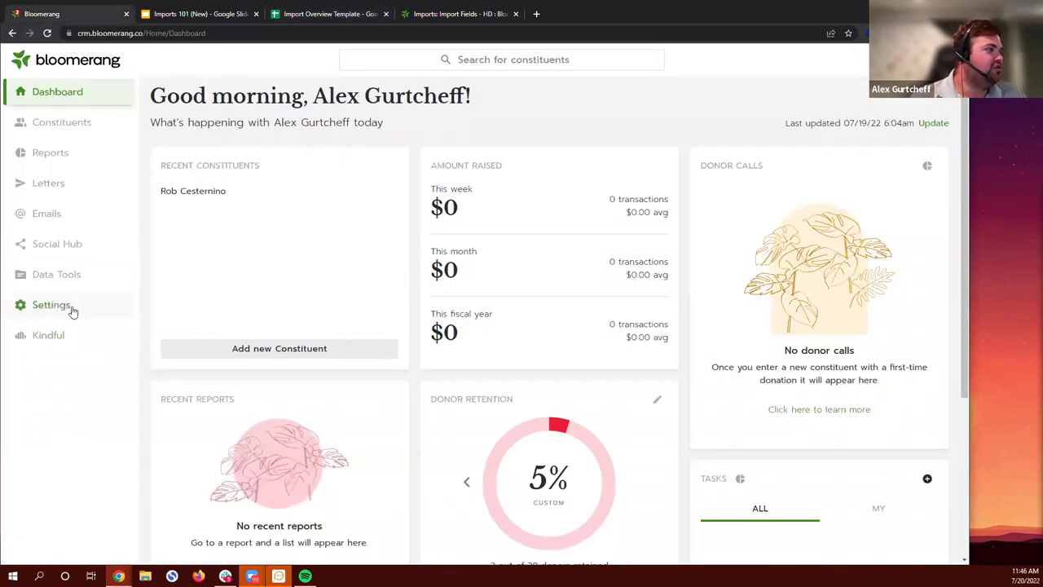
click(72, 311)
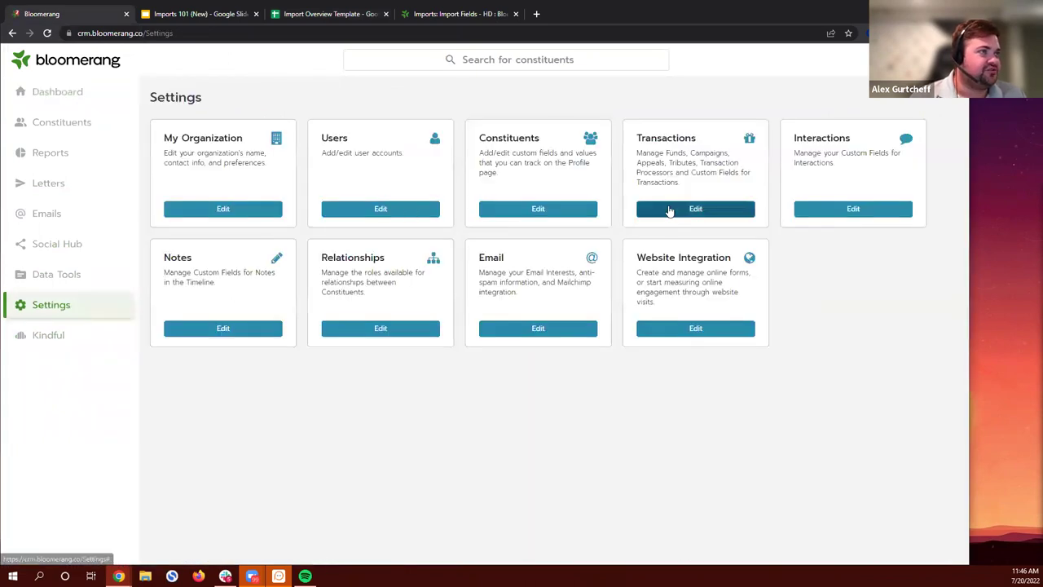
click(664, 214)
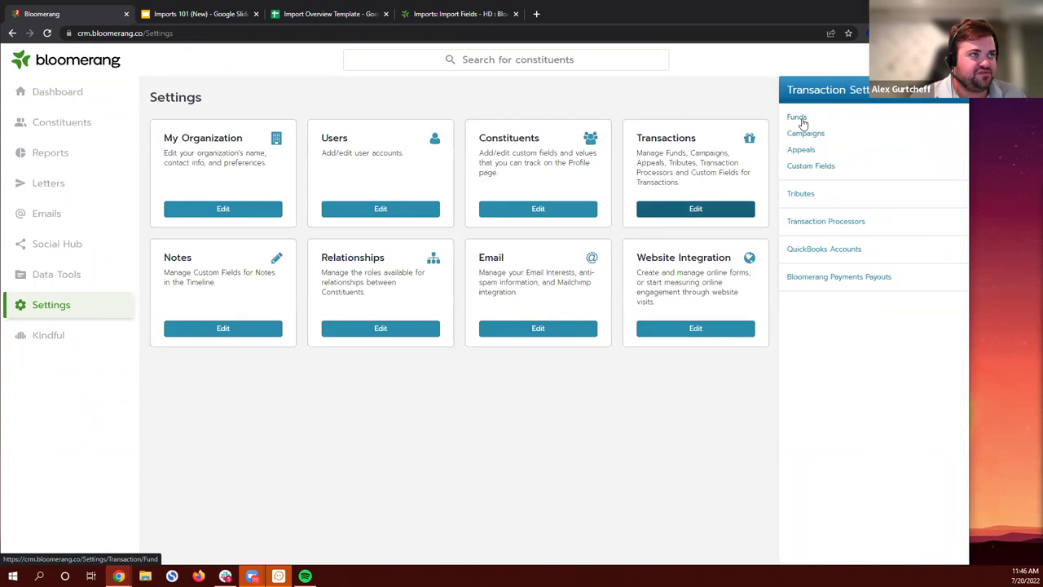
click(801, 120)
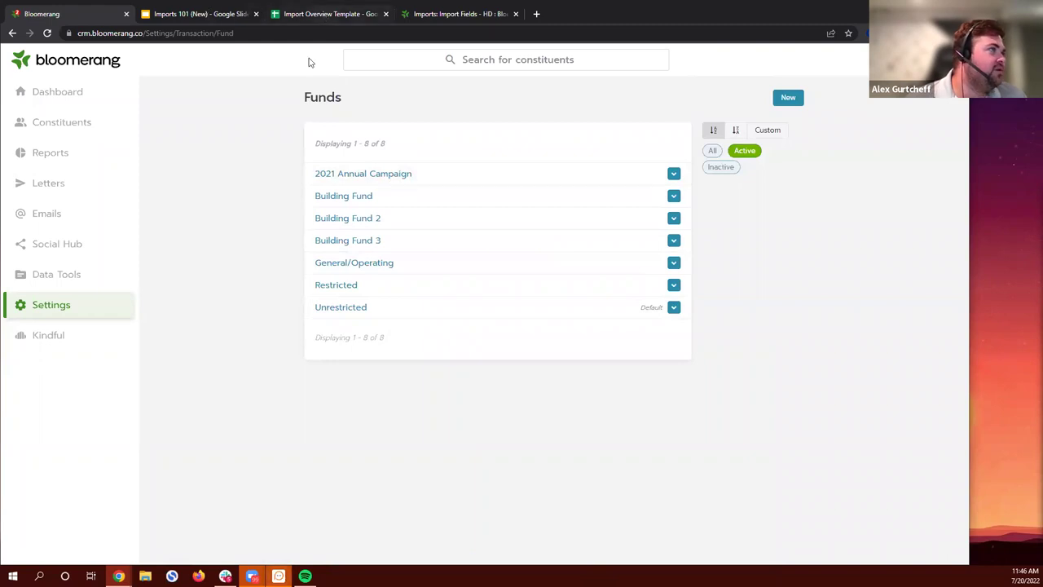
Step: Enter Building Fund as the first donation's Fund in C2
click(326, 14)
text(Buyil)
key(BackSpace)
key(BackSpace)
key(BackSpace)
text(ilding Fund)
key(Return)
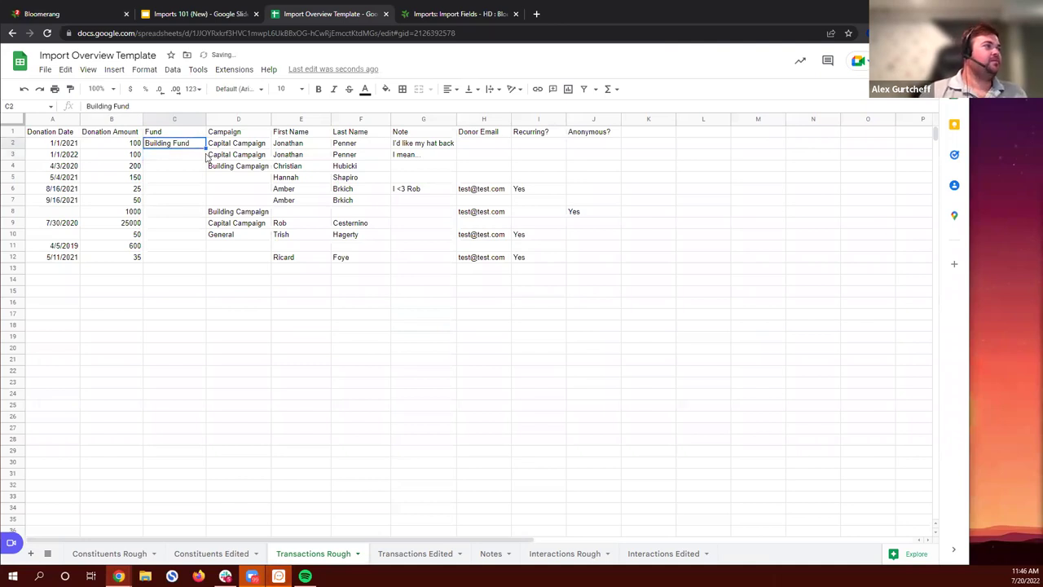
Step: Fill Building Fund down C2:C12, then go back to Bloomerang's funds list
drag(200, 147, 194, 259)
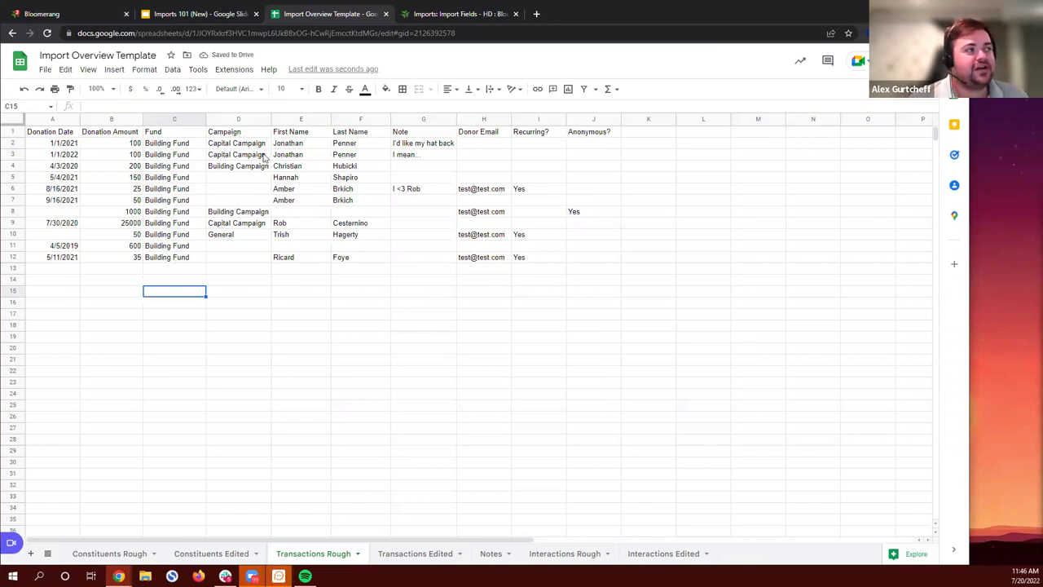
click(48, 14)
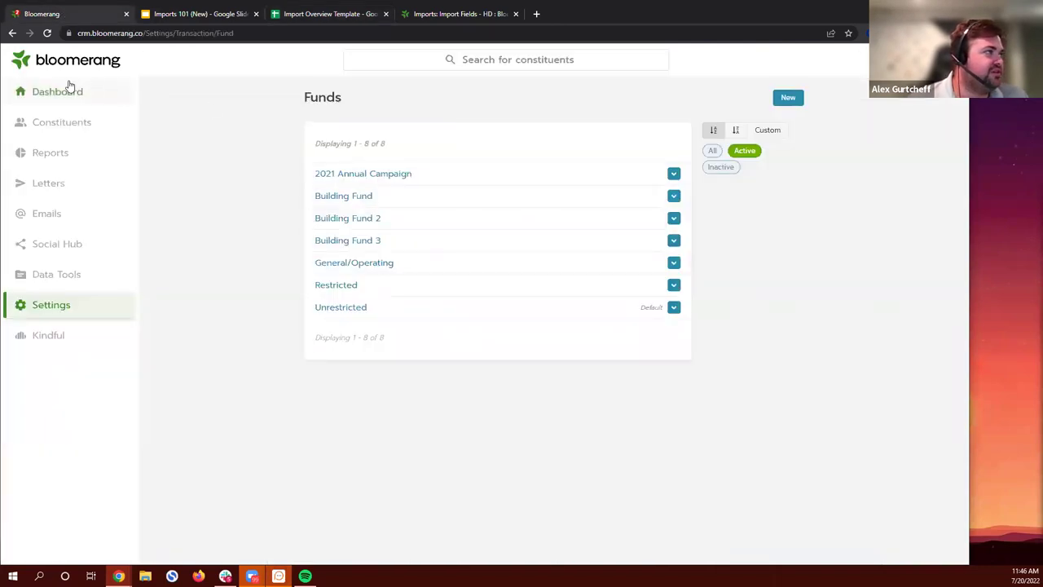
Step: Review the list of active campaigns in Bloomerang's transaction settings
click(72, 307)
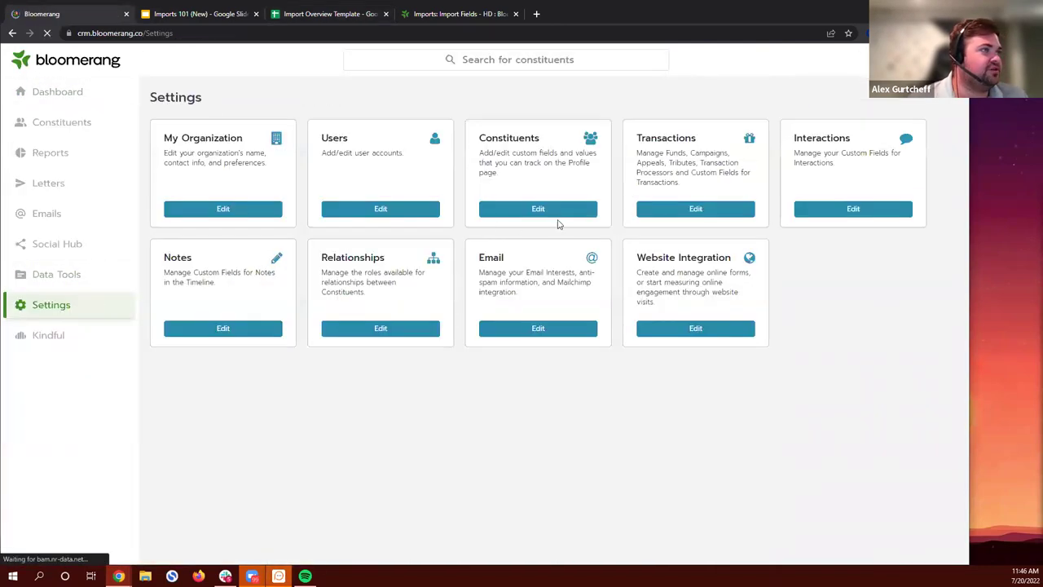
click(693, 209)
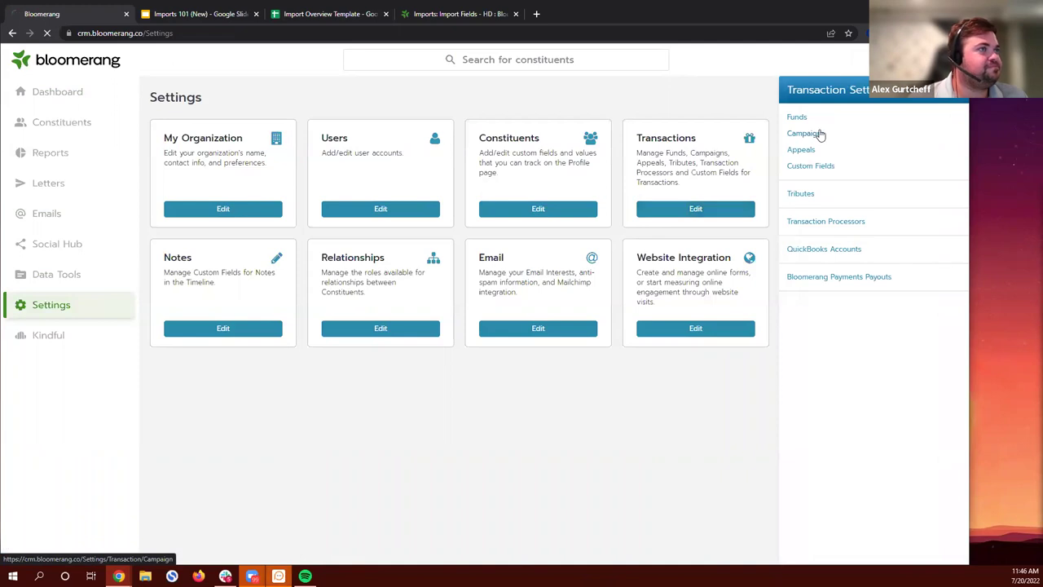
click(821, 135)
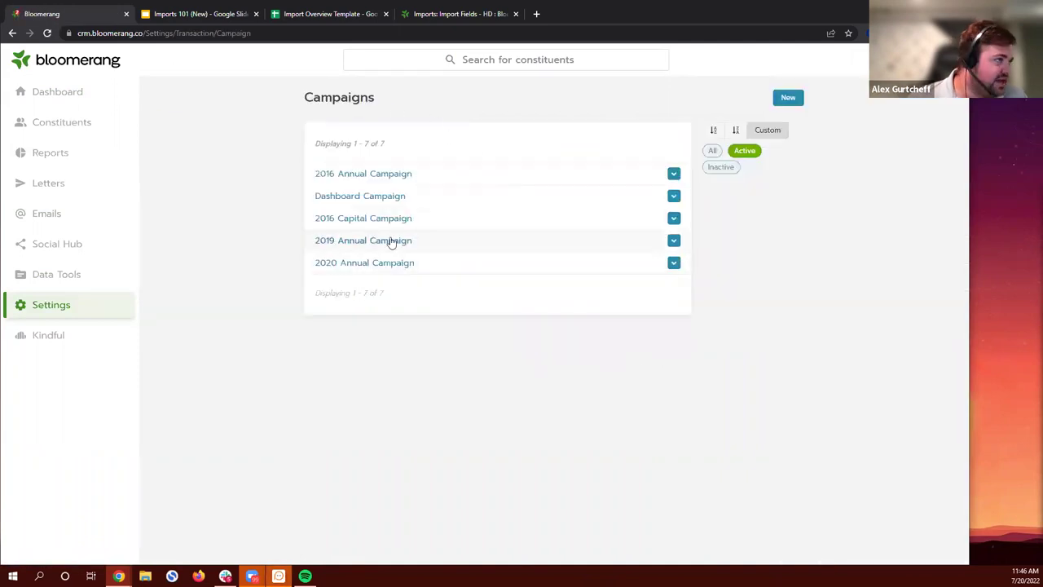
Step: Start entering 'Dashboard Campaign' as the first transaction's campaign in cell D2
click(310, 15)
click(255, 144)
text(Dashboard )
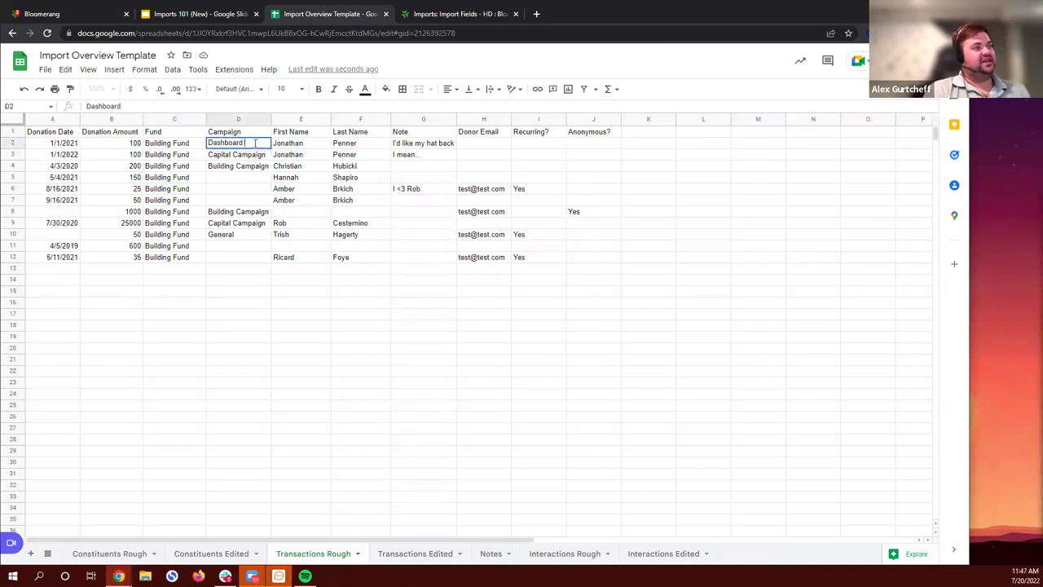
text(Campaign)
Step: Set the campaign in D2–D4 and D8–D10 to Dashboard Campaign, widening column D
key(Return)
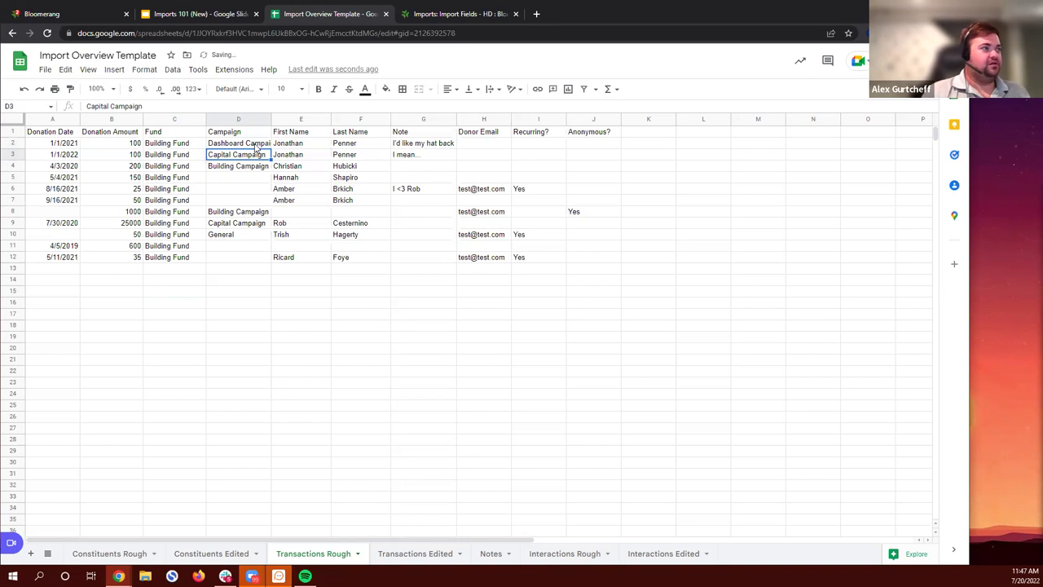
right_click(269, 118)
key(Escape)
key(ctrl+c)
drag(255, 163, 277, 166)
click(236, 143)
click(266, 188)
click(256, 145)
click(242, 211)
key(ctrl+v)
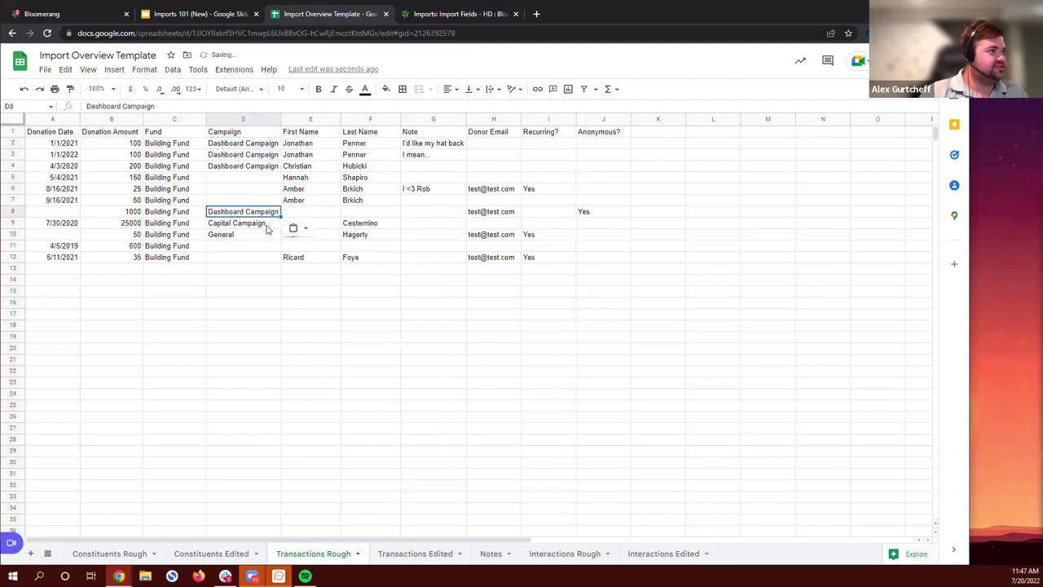
drag(279, 228, 277, 236)
click(265, 269)
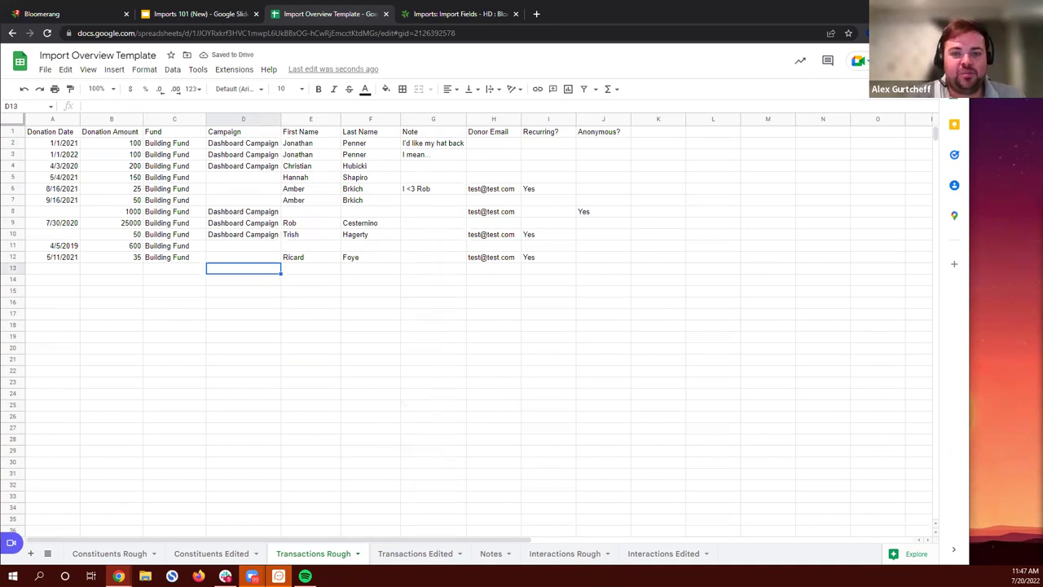
Step: Fill the blank dates in A8 and A10 with 1/1/2022
click(66, 213)
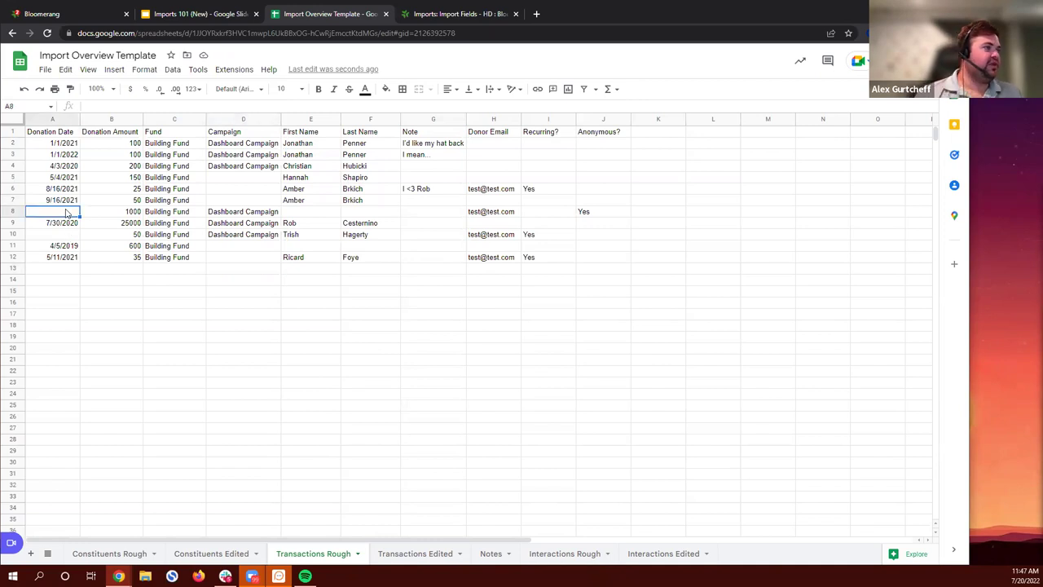
text(1/1/22)
key(Return)
key(Down)
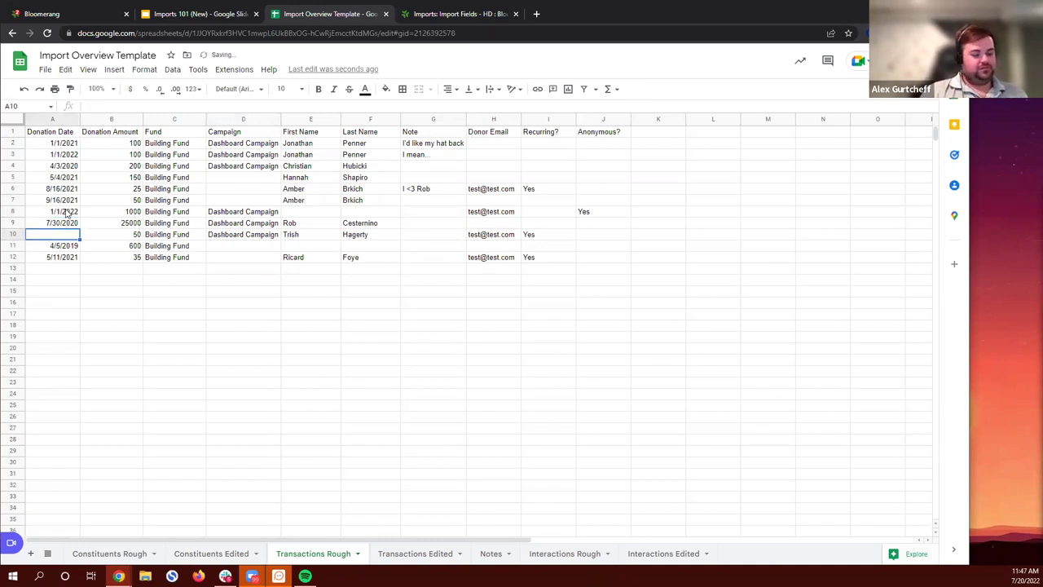
text(1/1/2)
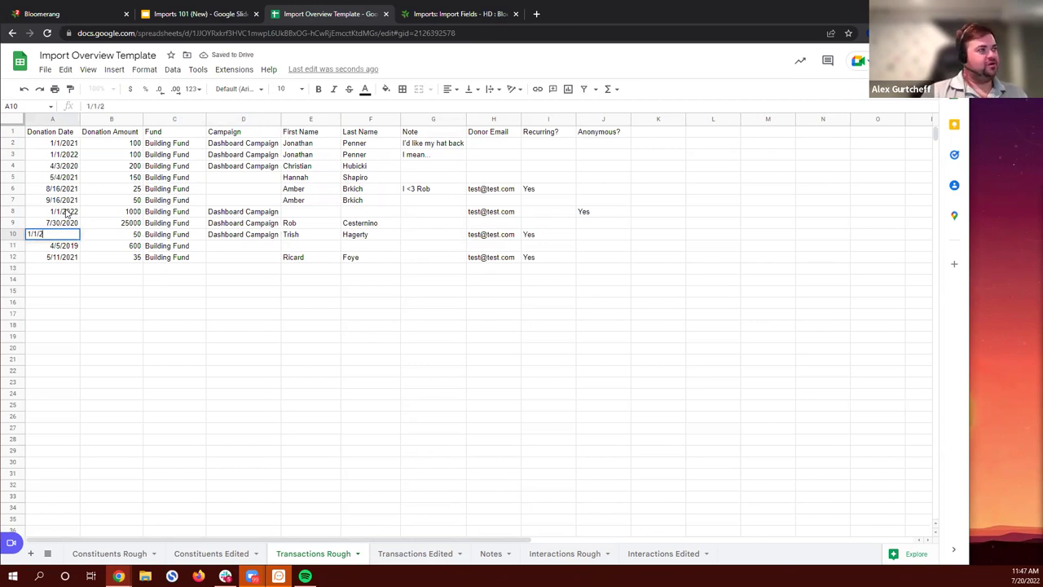
text(02)
key(Return)
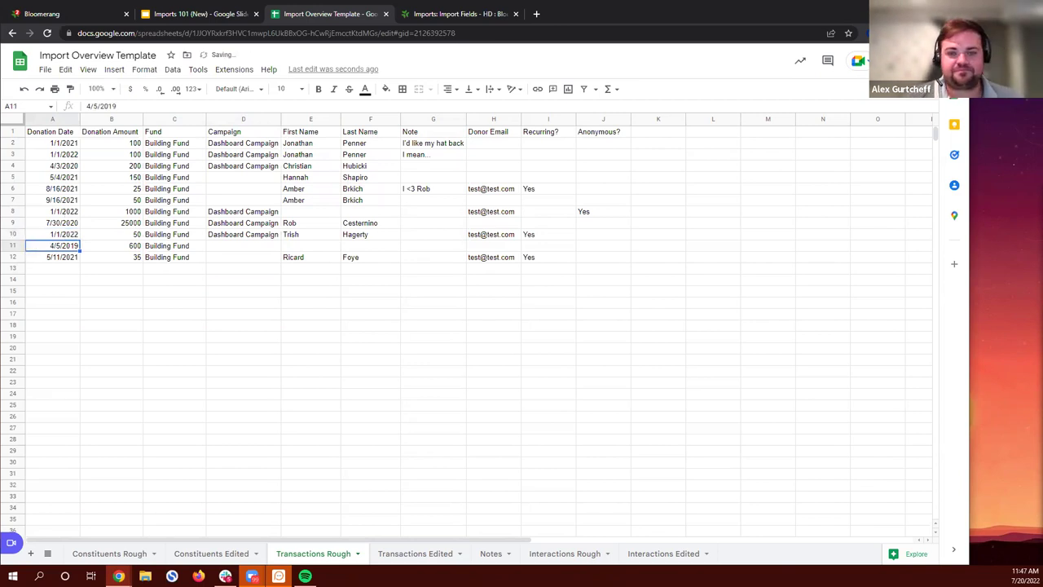
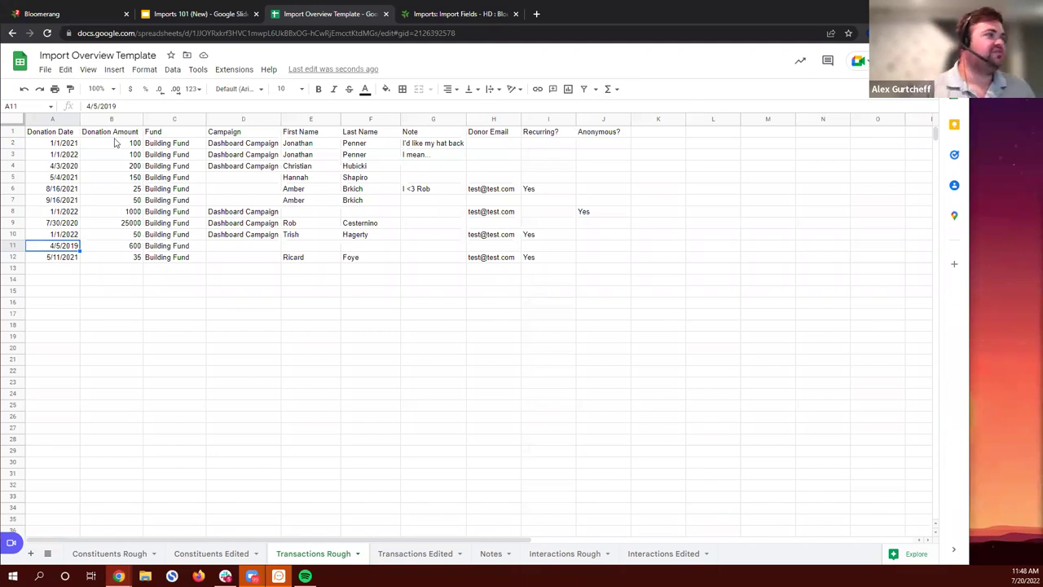
Step: Check the import help article, which lists Amount as a free-form amount field
click(115, 143)
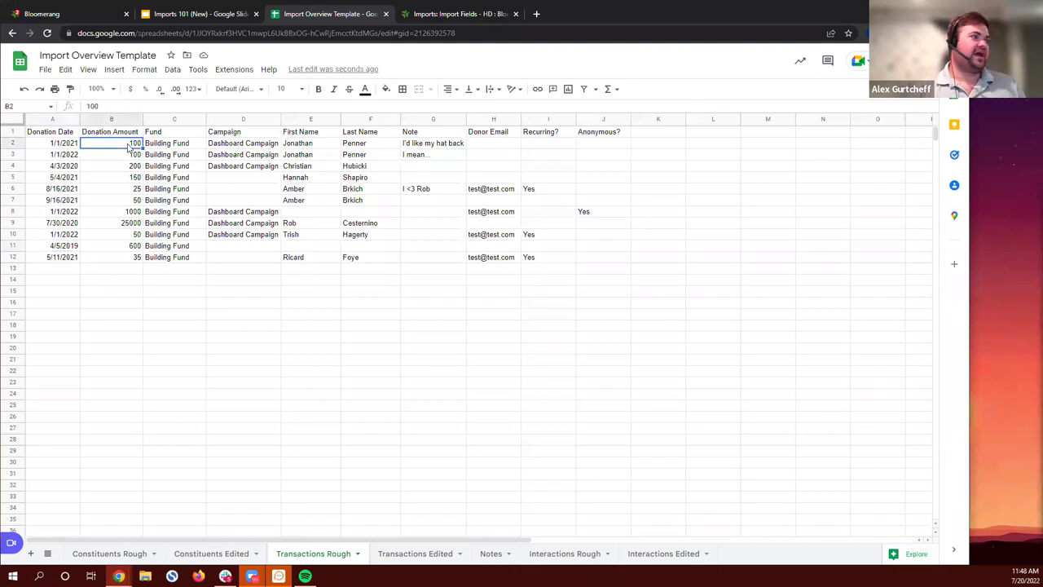
click(445, 14)
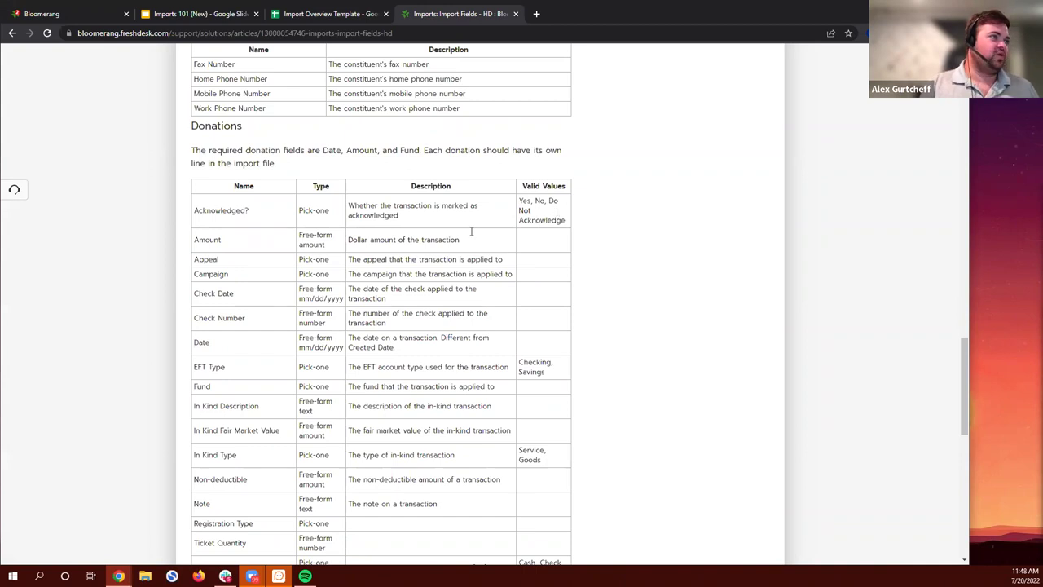
drag(281, 241, 296, 237)
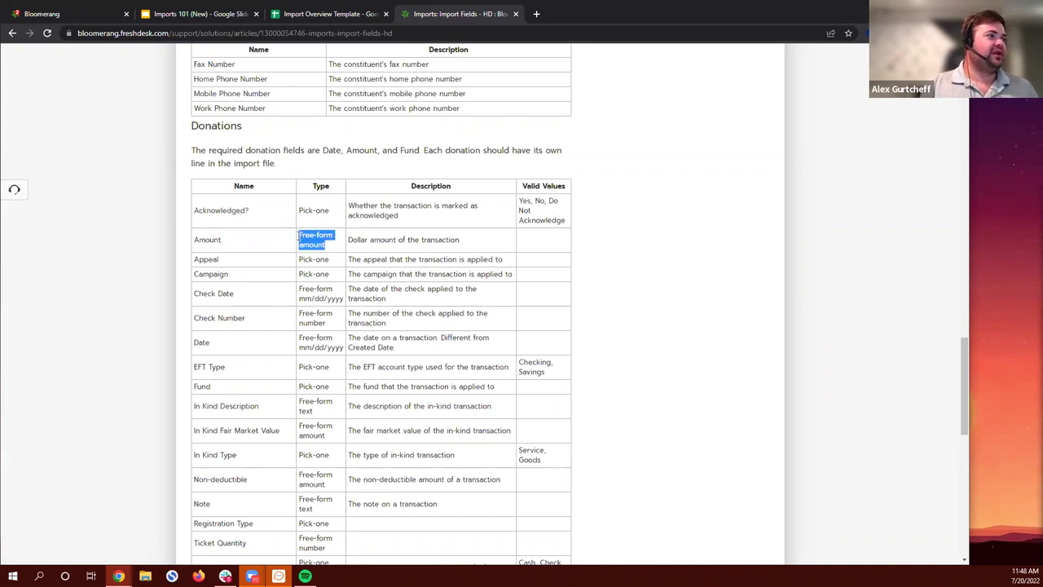
click(324, 238)
triple_click(324, 243)
click(300, 237)
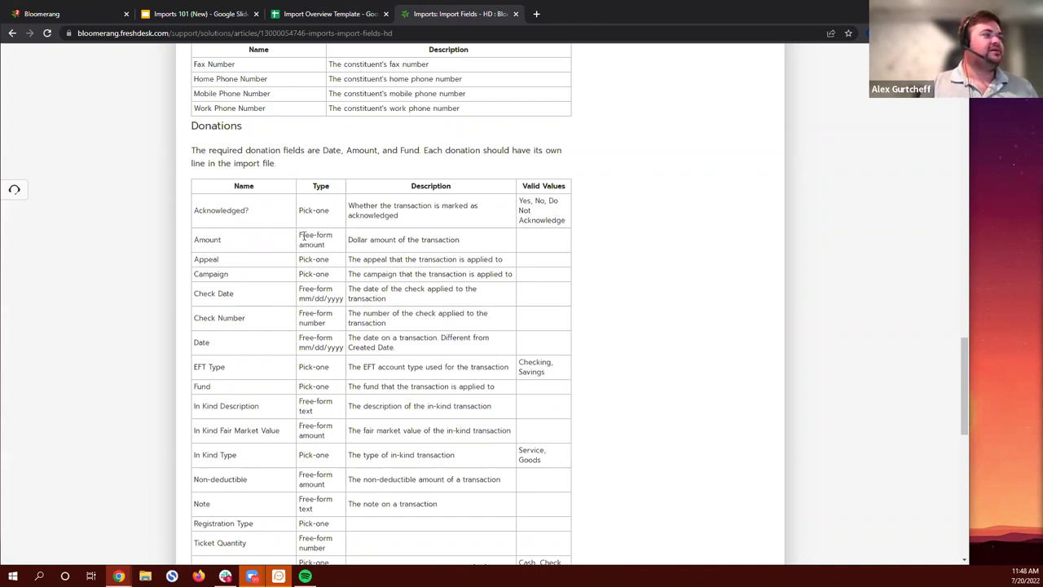
drag(300, 235, 330, 244)
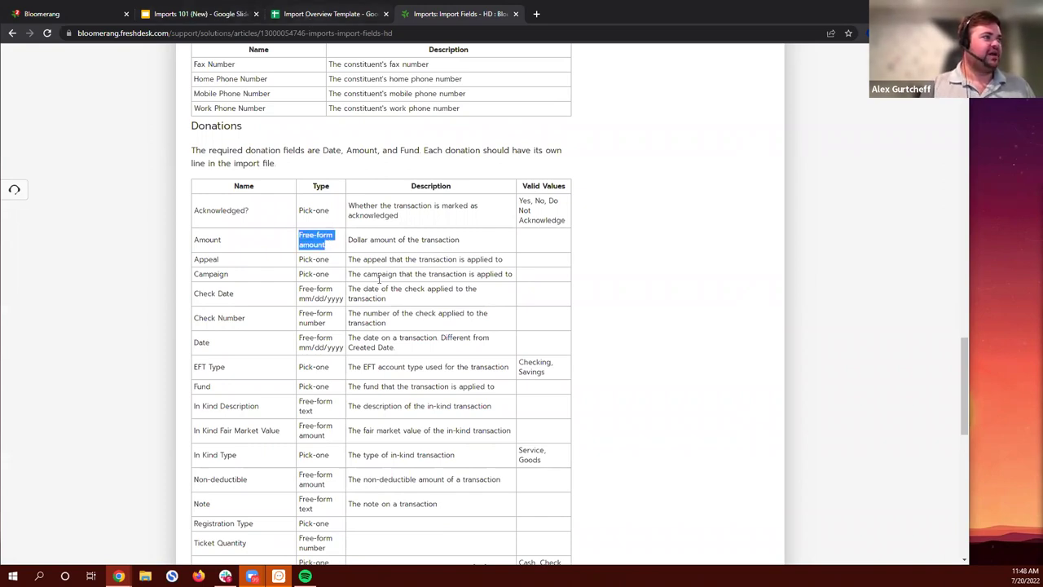
click(318, 14)
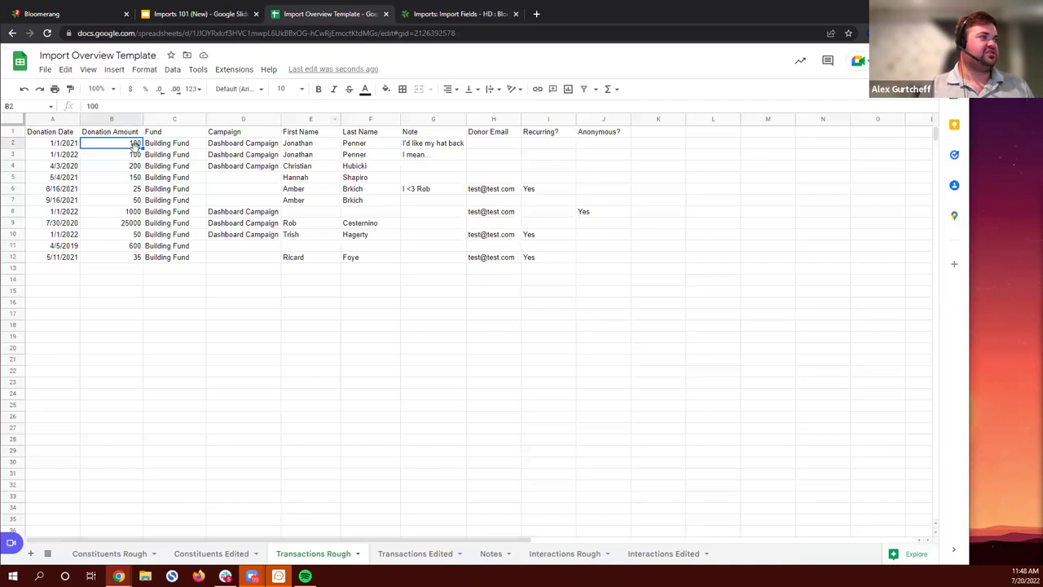
Step: Rename the A1 header from Donation Date to Date
click(123, 260)
drag(131, 147, 128, 260)
click(154, 282)
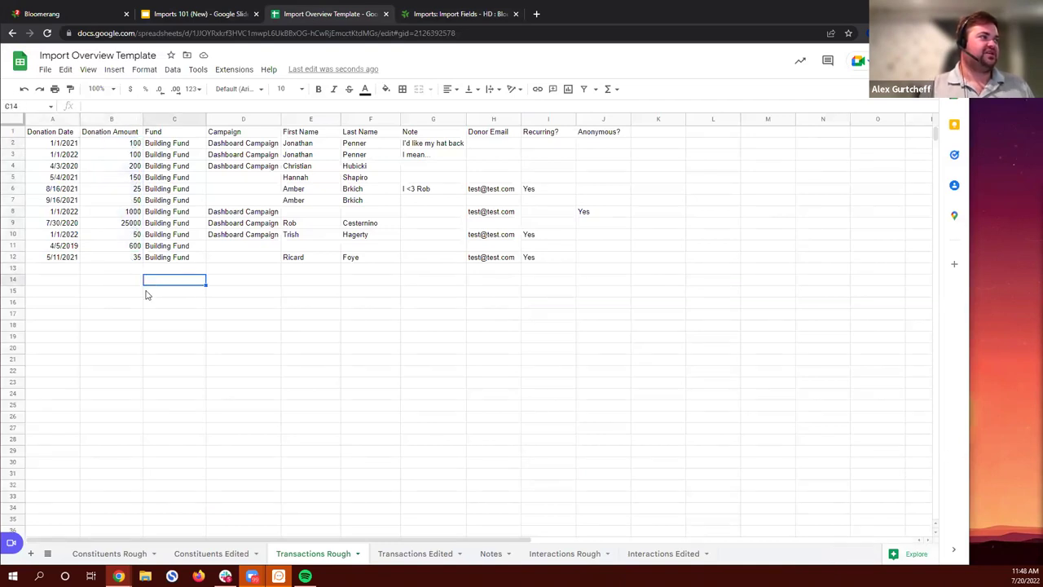
click(49, 132)
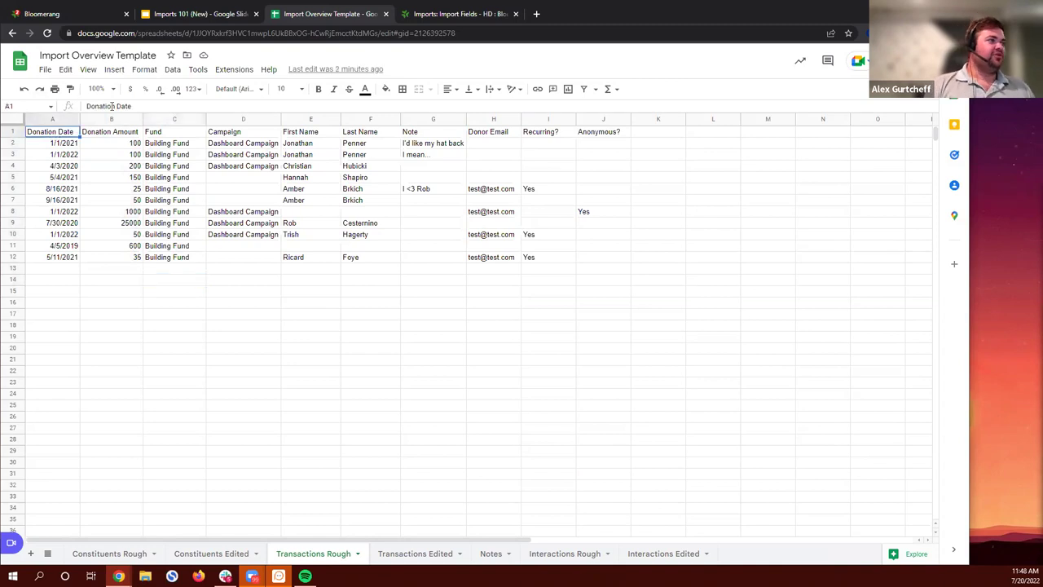
click(134, 107)
key(BackSpace)
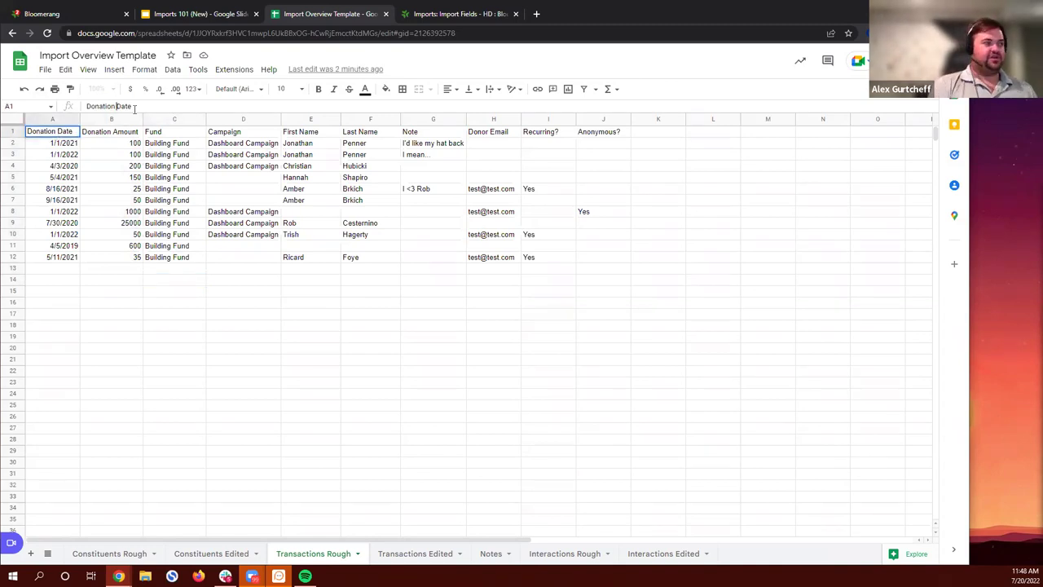
key(F11)
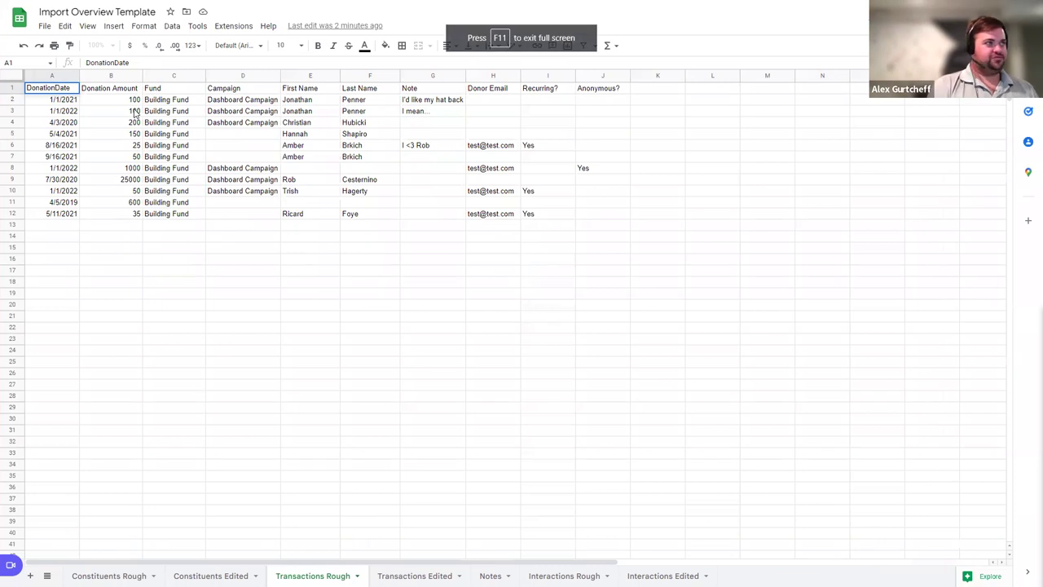
key(F11)
key(BackSpace)
key(BackSpace)
key(BackSpace)
key(BackSpace)
key(BackSpace)
key(BackSpace)
key(BackSpace)
key(BackSpace)
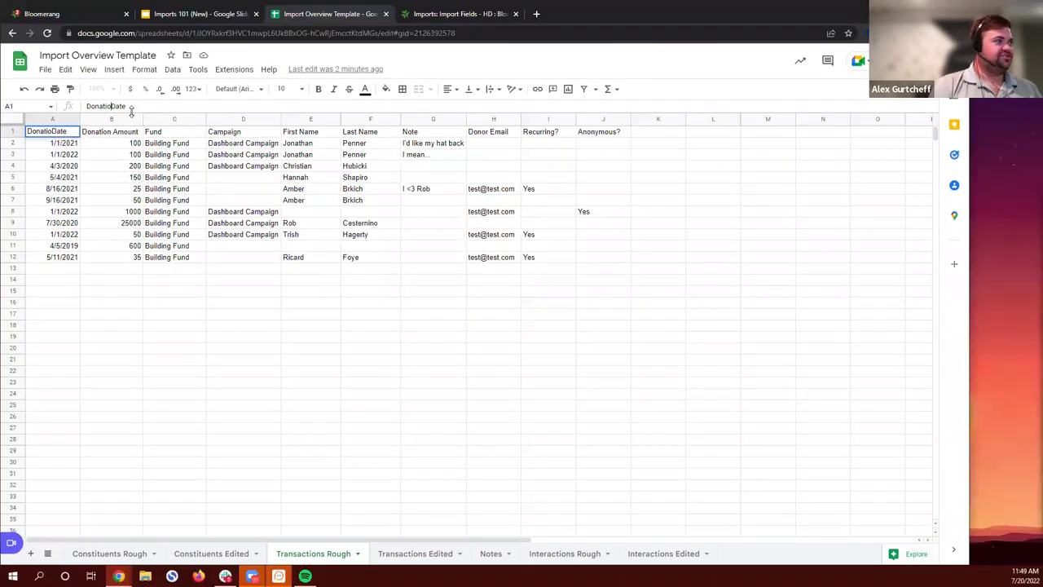
key(Tab)
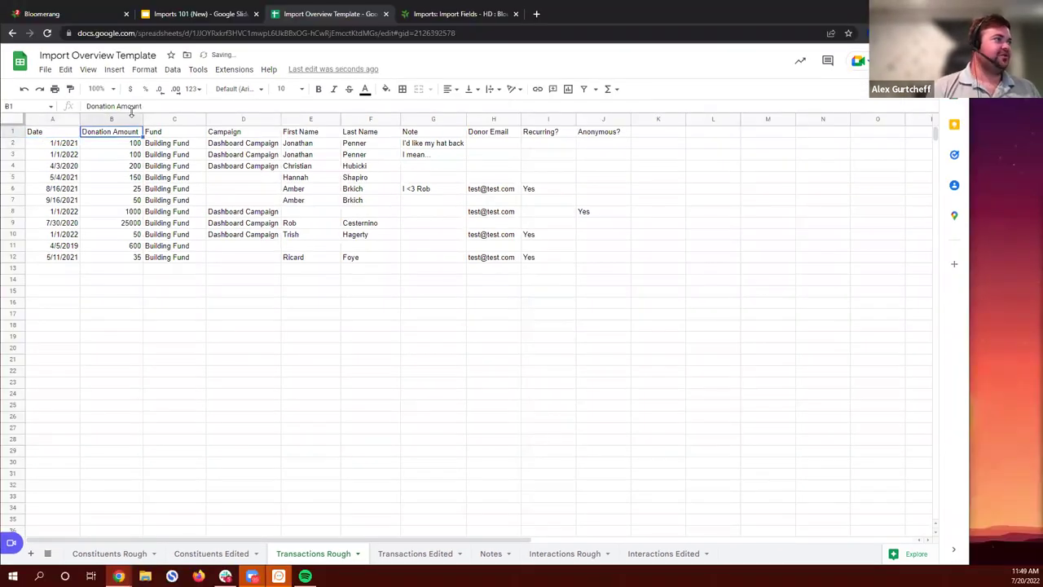
Step: Rename the B1 header to Amount, then move to row 8's blank last-name cell
click(119, 106)
key(BackSpace)
key(BackSpace)
key(BackSpace)
key(BackSpace)
key(BackSpace)
key(BackSpace)
key(BackSpace)
key(BackSpace)
key(BackSpace)
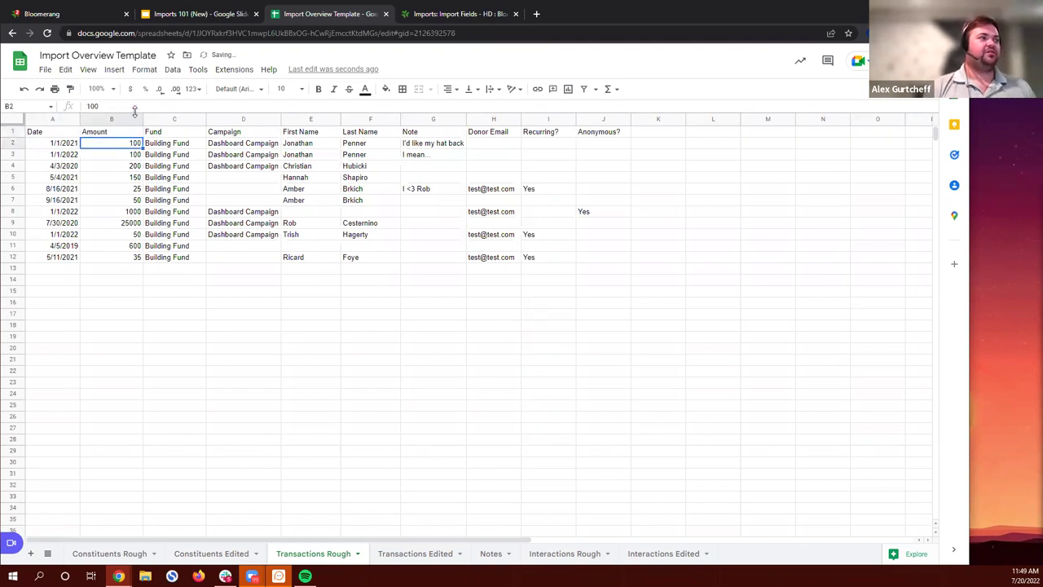
key(Up)
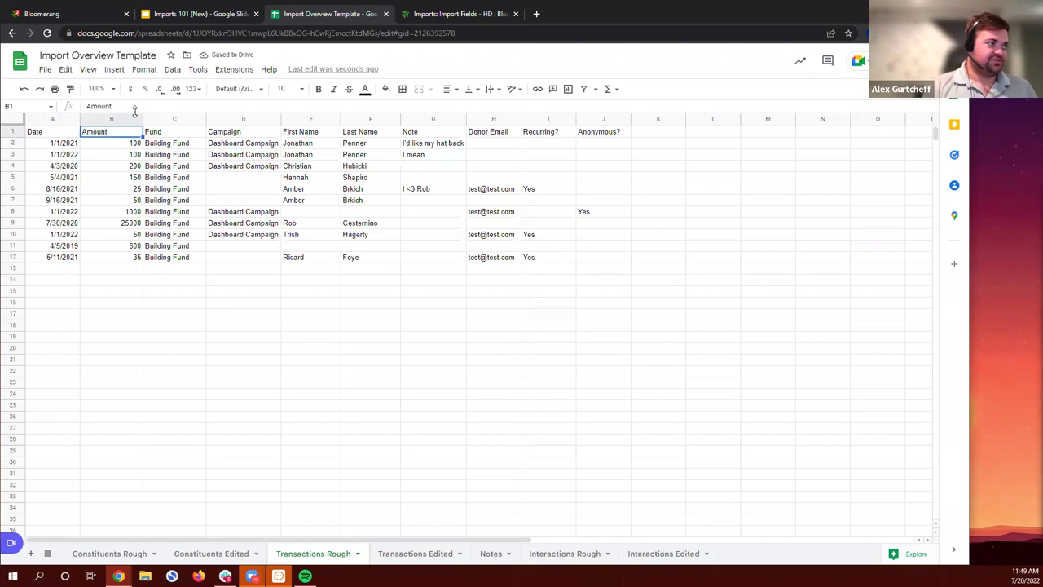
key(Right)
key(Right)
key(Right)
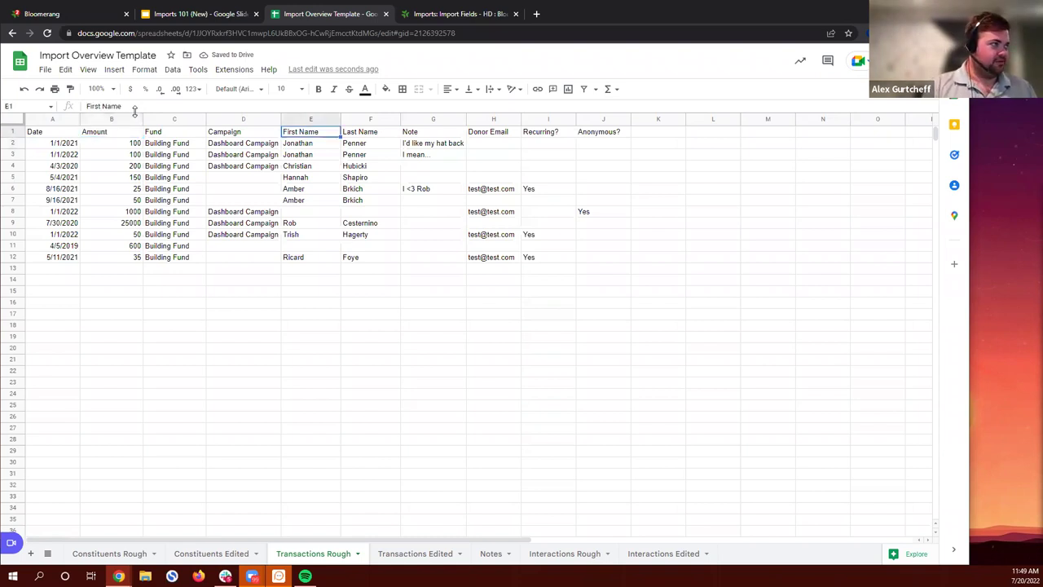
key(Down)
key(Down)
key(Down)
key(Down)
key(Down)
key(Down)
key(Down)
key(Right)
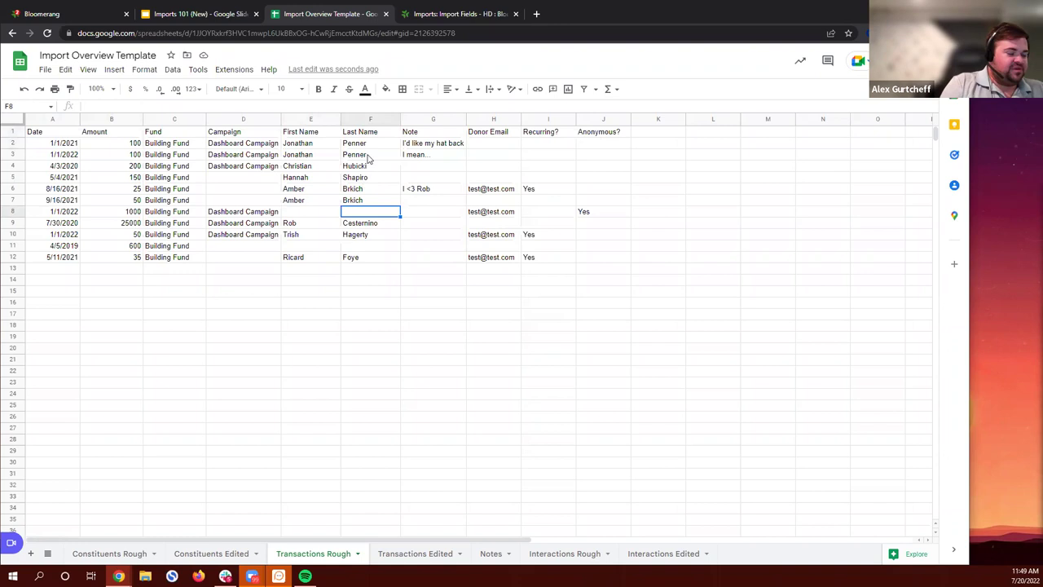
click(301, 135)
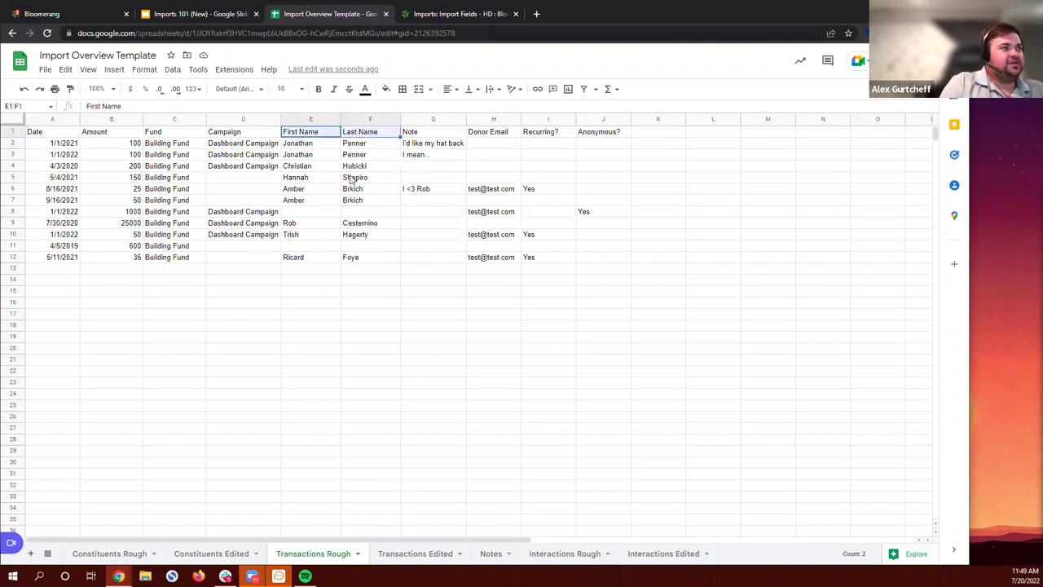
click(366, 213)
click(300, 246)
click(371, 246)
click(306, 245)
click(312, 214)
click(367, 211)
click(324, 247)
click(366, 249)
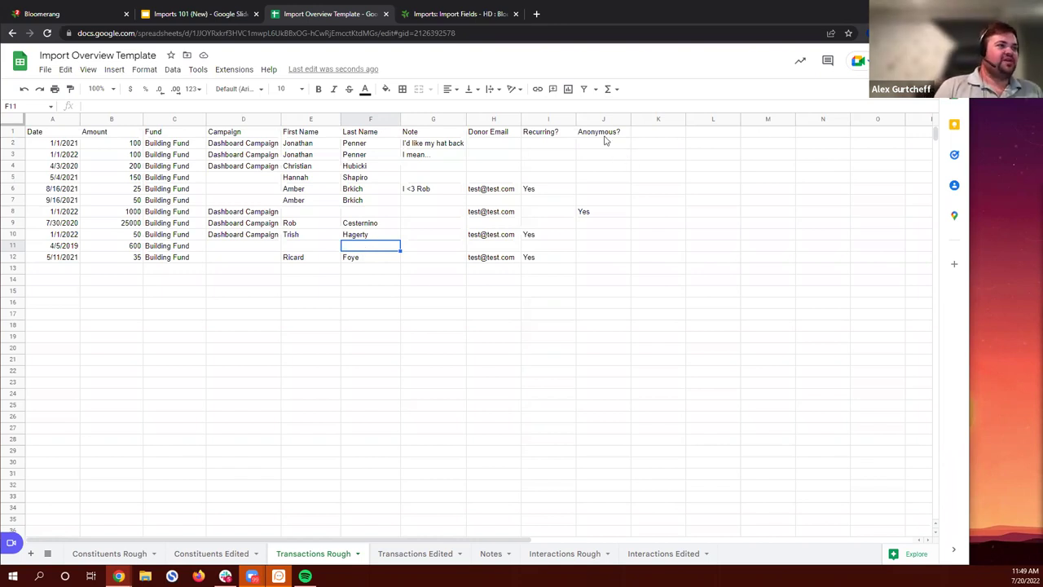
drag(600, 133, 621, 262)
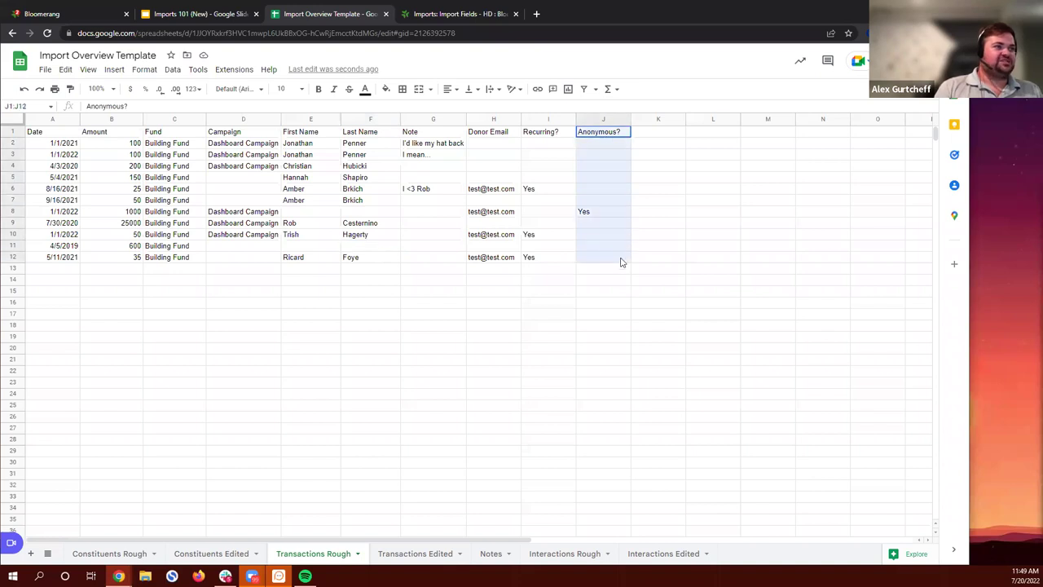
click(662, 234)
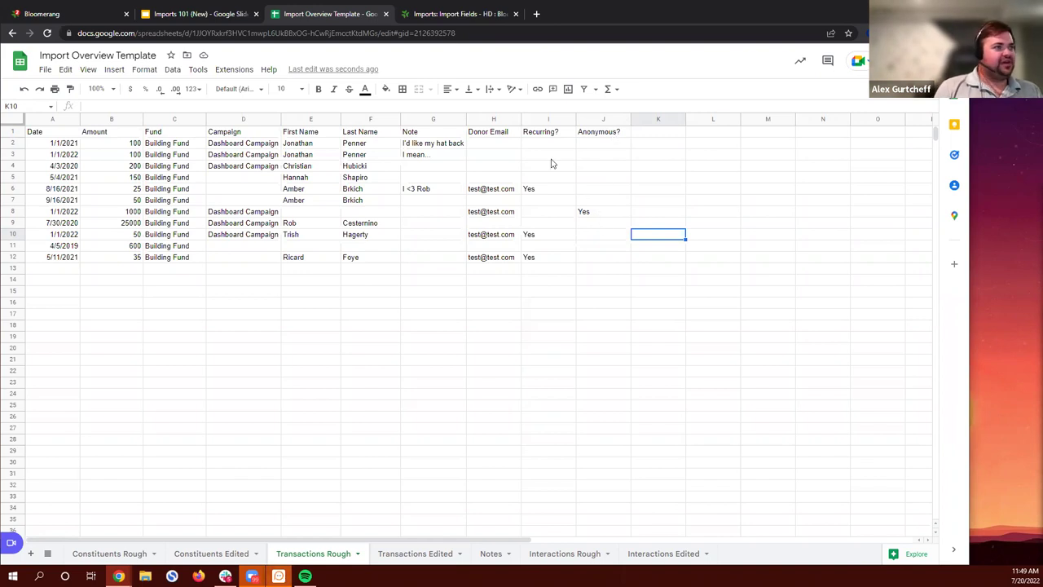
click(77, 14)
Step: View Bloomerang's Anonymous? transaction custom field, confirm it accepts Yes or No, then return to the sheet
click(67, 307)
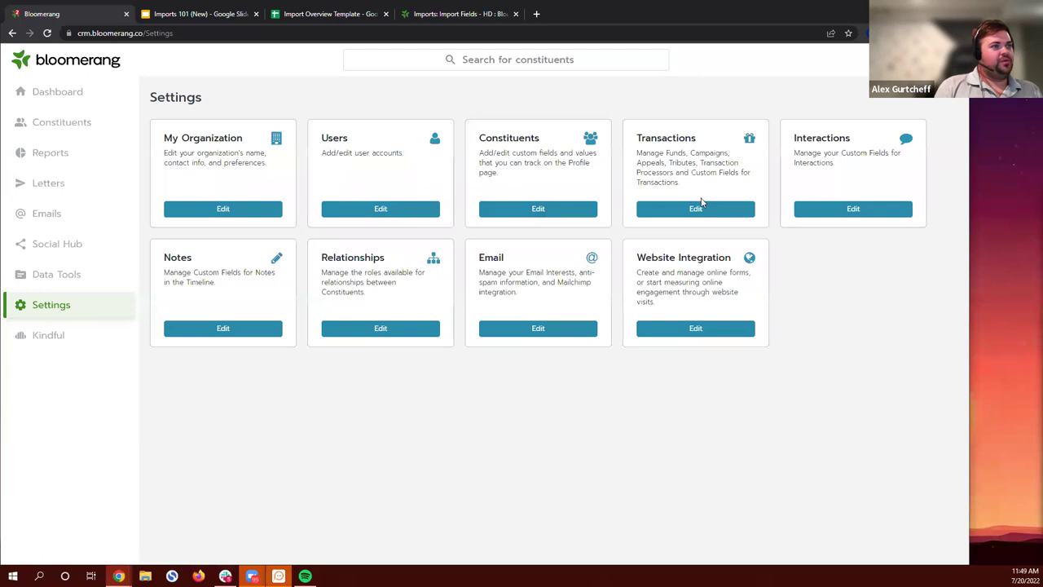
click(701, 208)
click(824, 166)
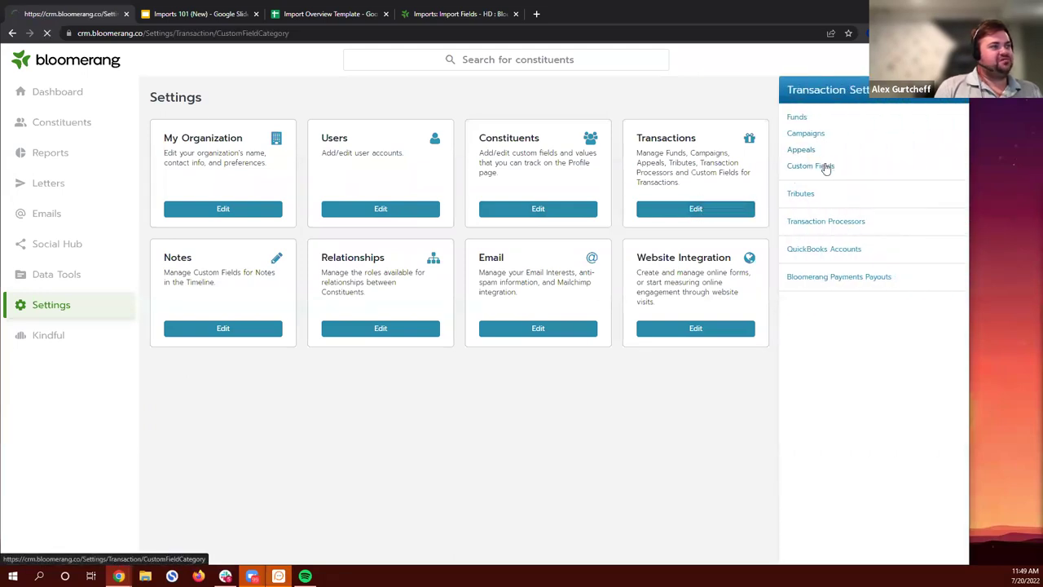
click(179, 373)
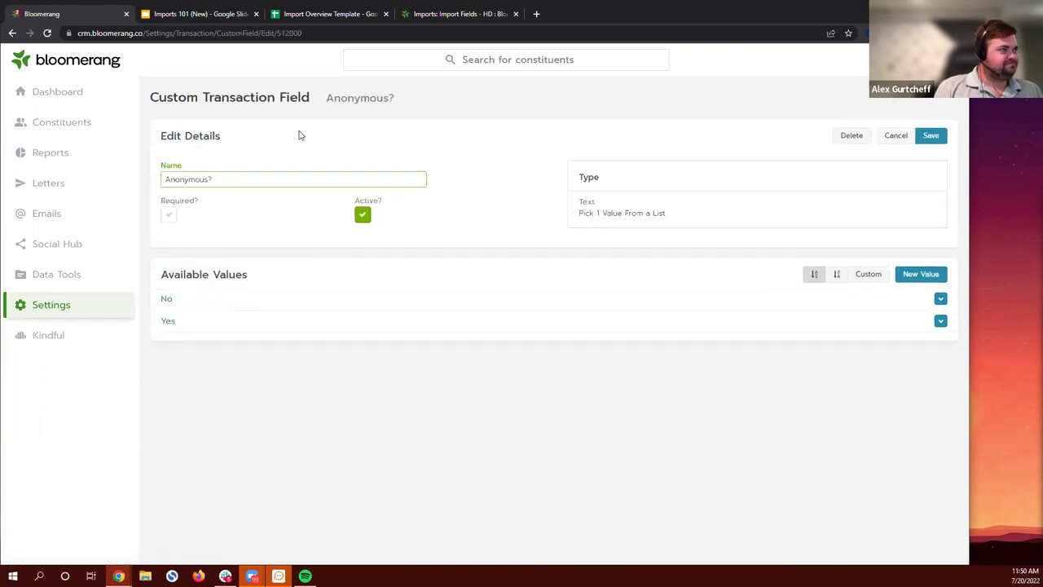
click(443, 13)
Step: Fill in the missing donor's first and last name in row 8
click(277, 14)
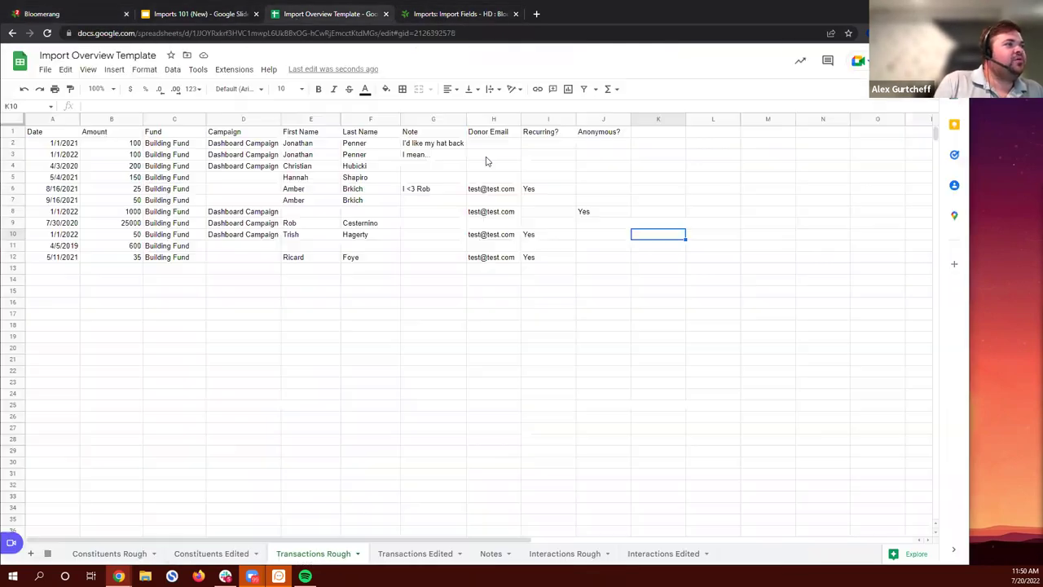
drag(631, 119, 622, 119)
click(304, 213)
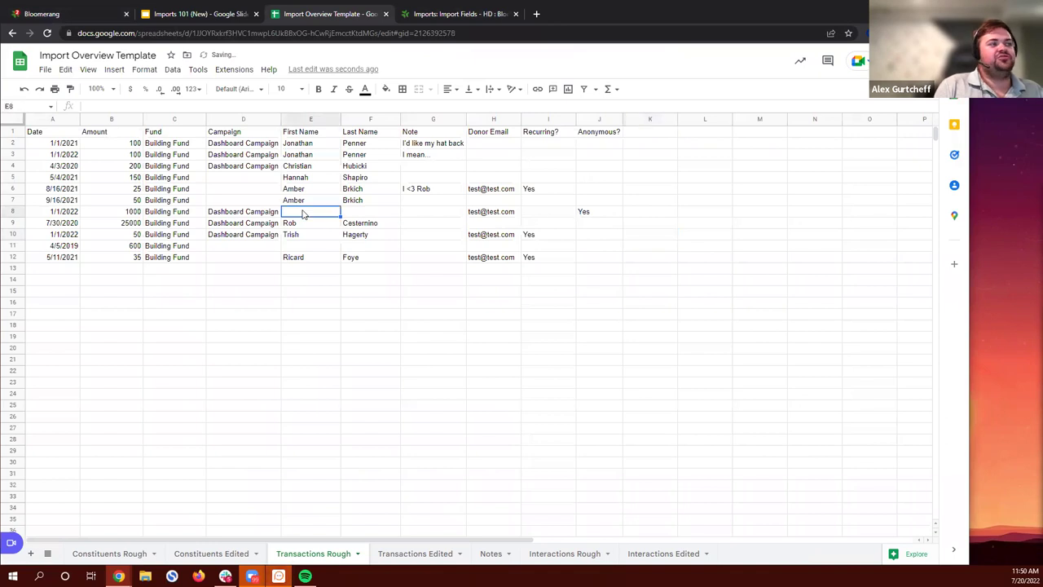
click(372, 212)
click(289, 212)
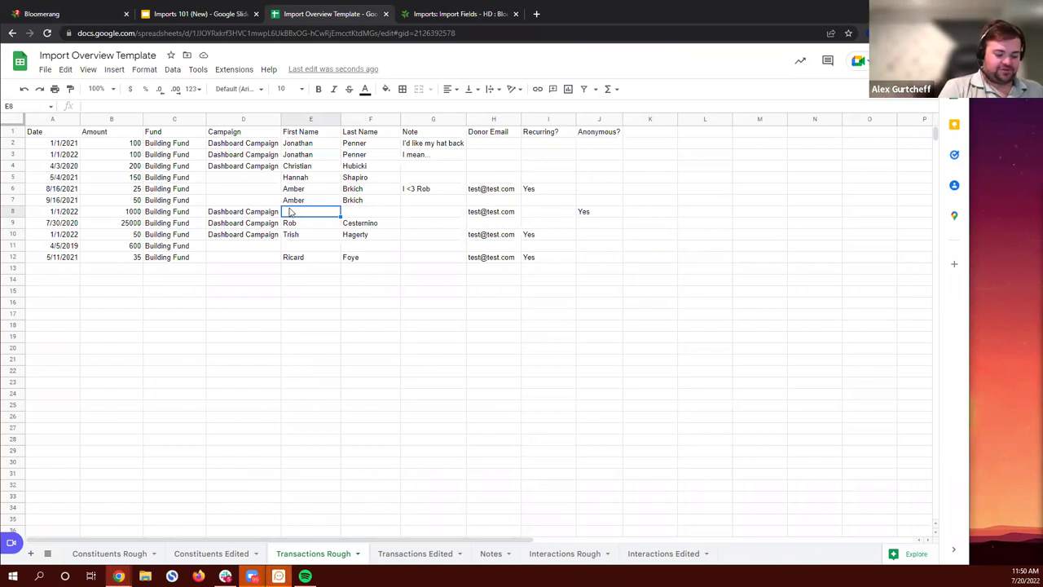
text(Davier)
key(Tab)
text(R)
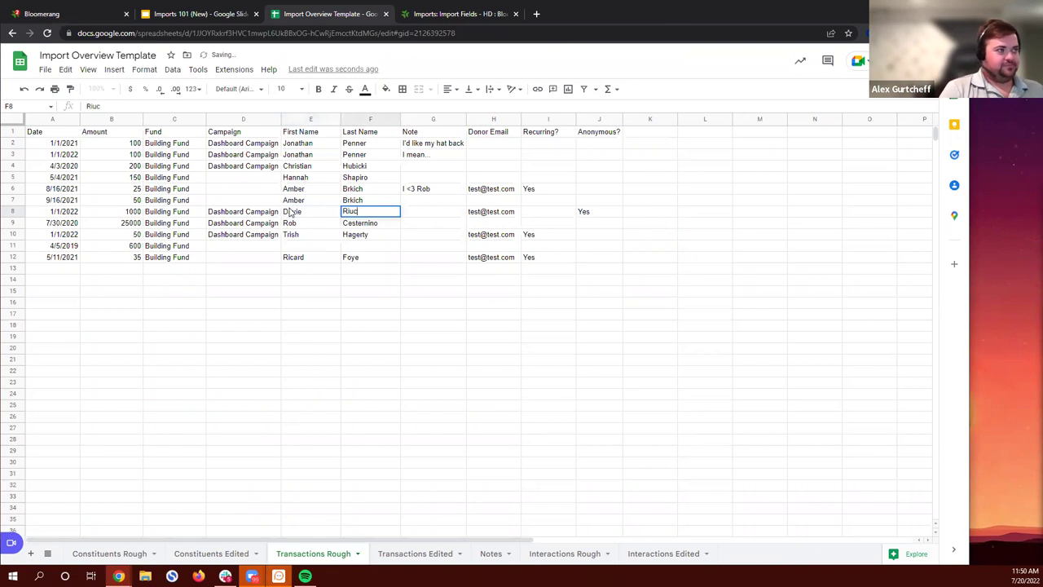
text(ickenbacker)
key(Tab)
key(Left)
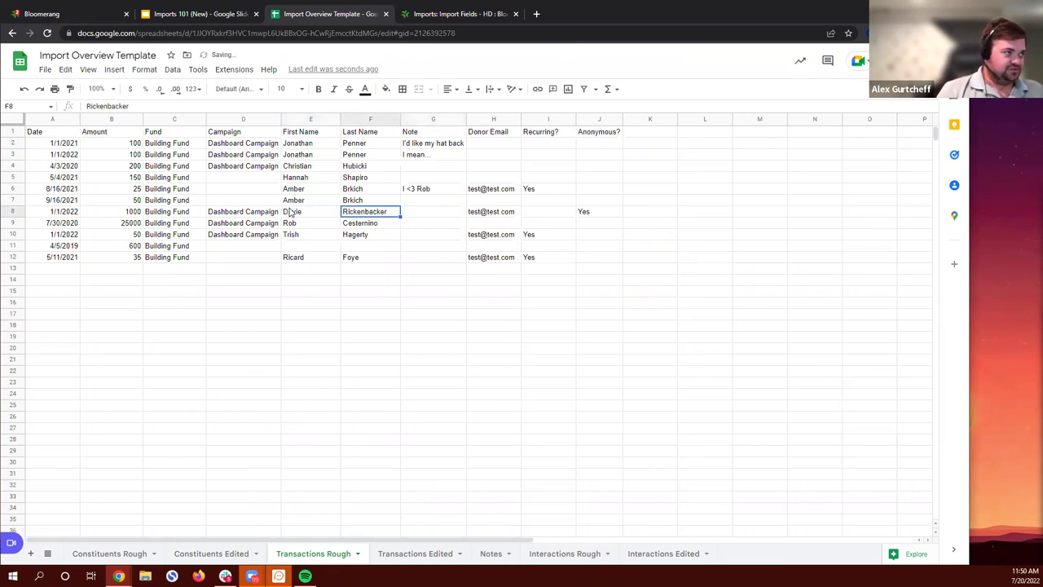
key(Right)
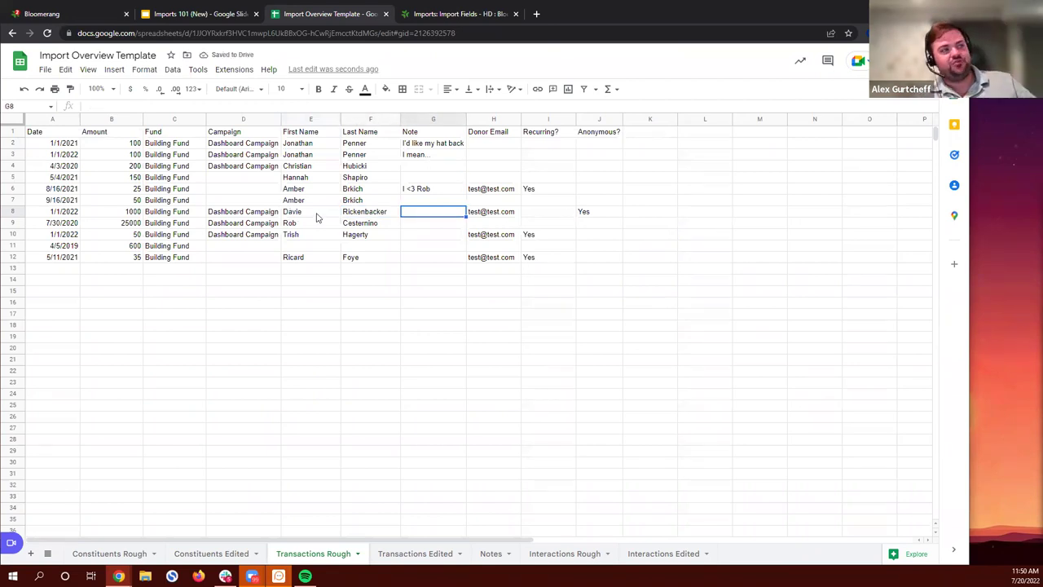
click(610, 215)
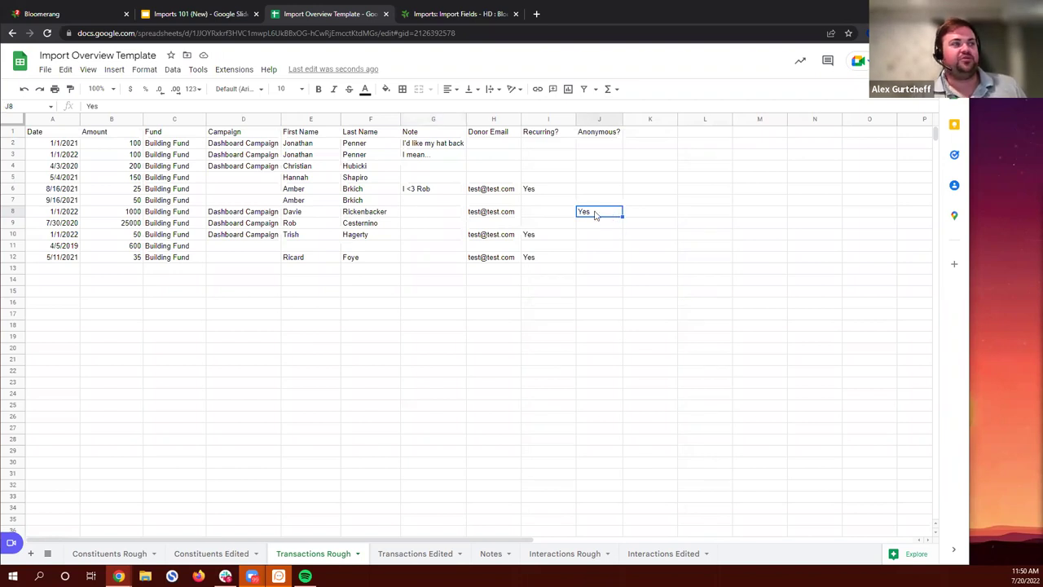
Step: Enter Anonymous and Donors as row 11's names and set its Anonymous? value to Yes
click(301, 248)
click(381, 249)
click(331, 248)
click(368, 248)
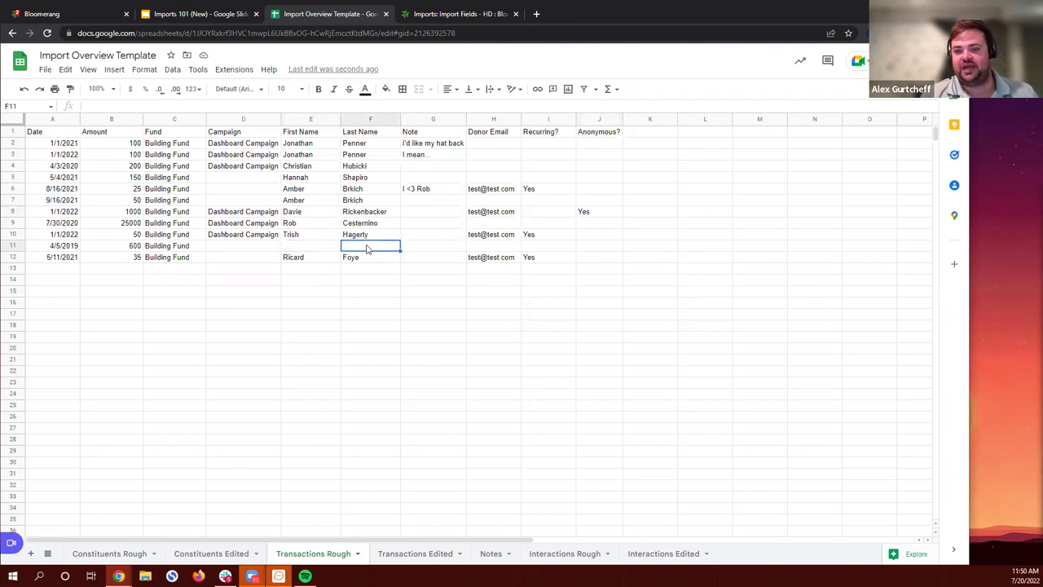
click(308, 248)
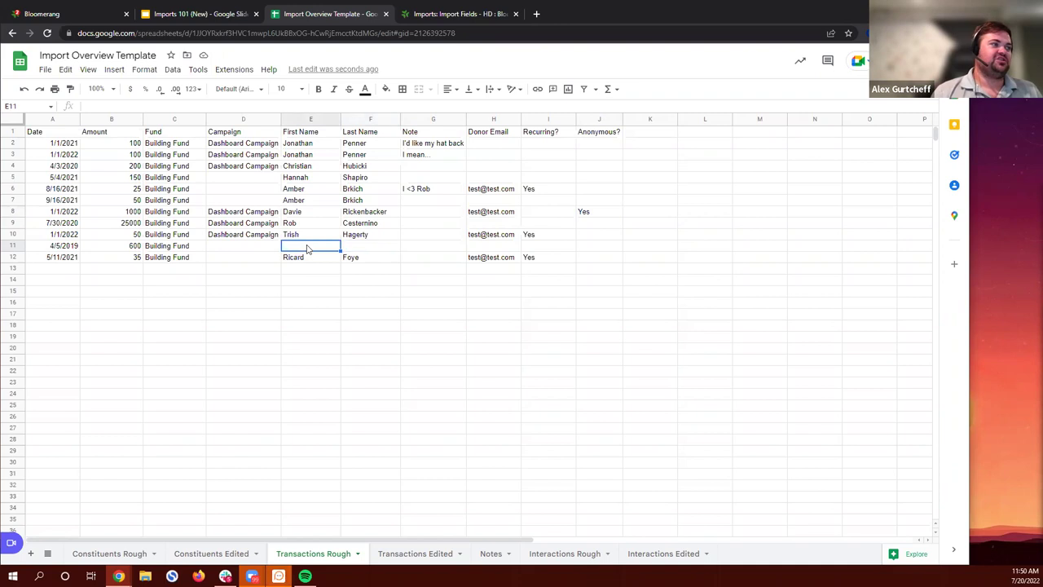
text(Anonymous)
key(Tab)
text(Donors)
key(Tab)
key(Tab)
key(Tab)
key(Tab)
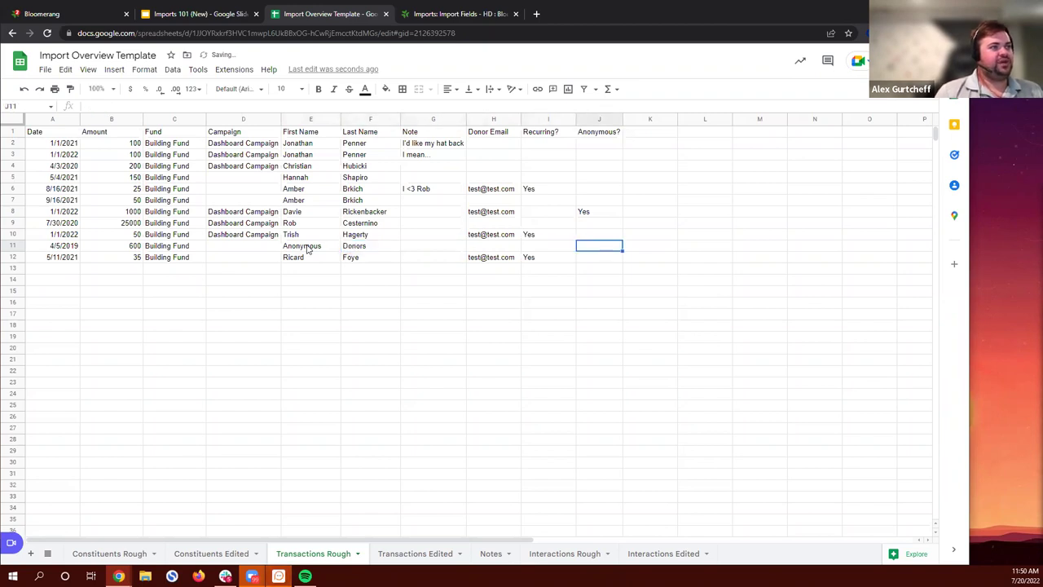
text(Yes)
key(Return)
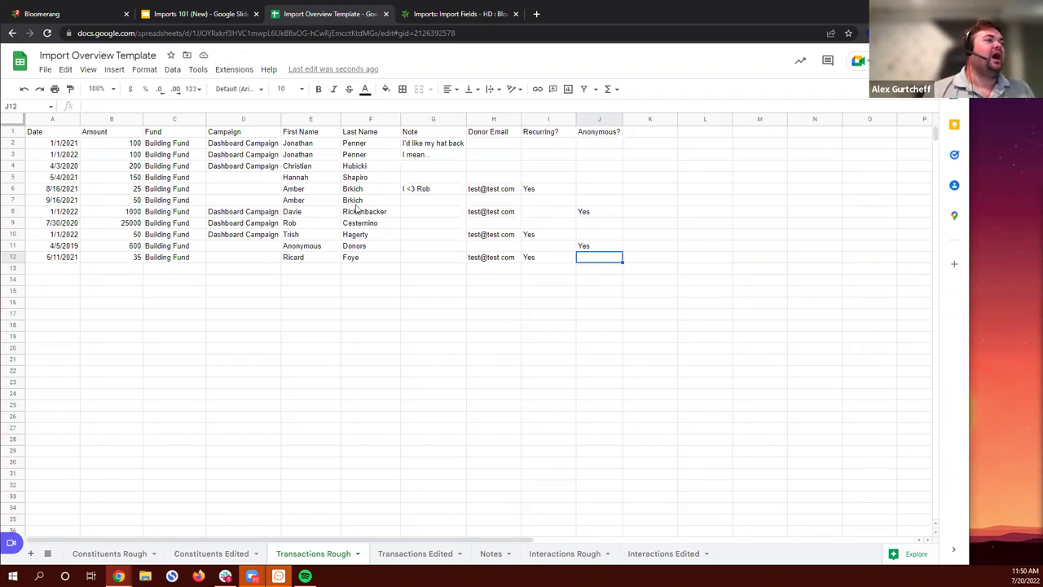
click(500, 133)
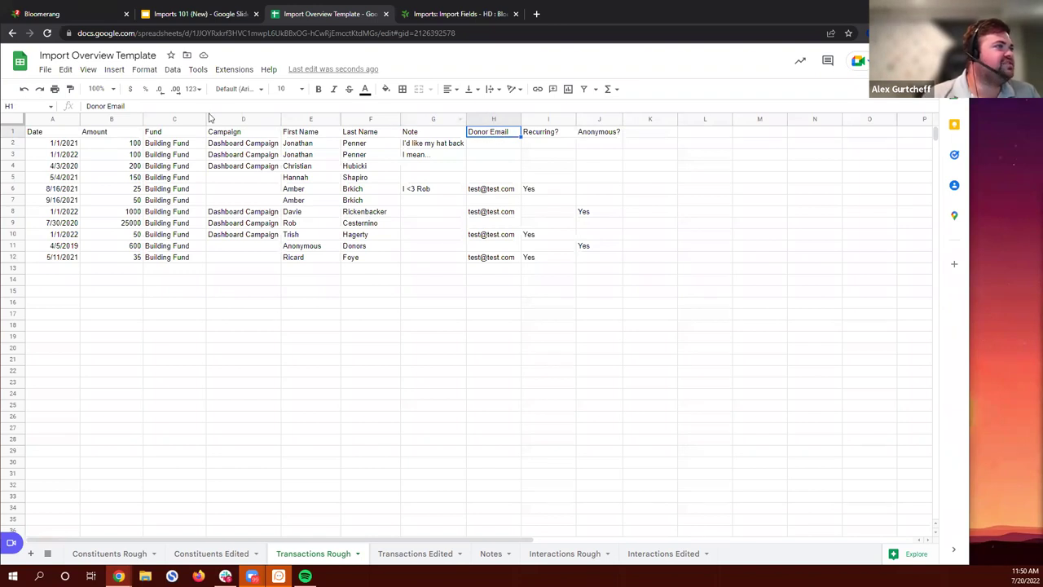
Step: Change the H1 header from Donor Email to Home Email and narrow the Recurring? column
click(105, 104)
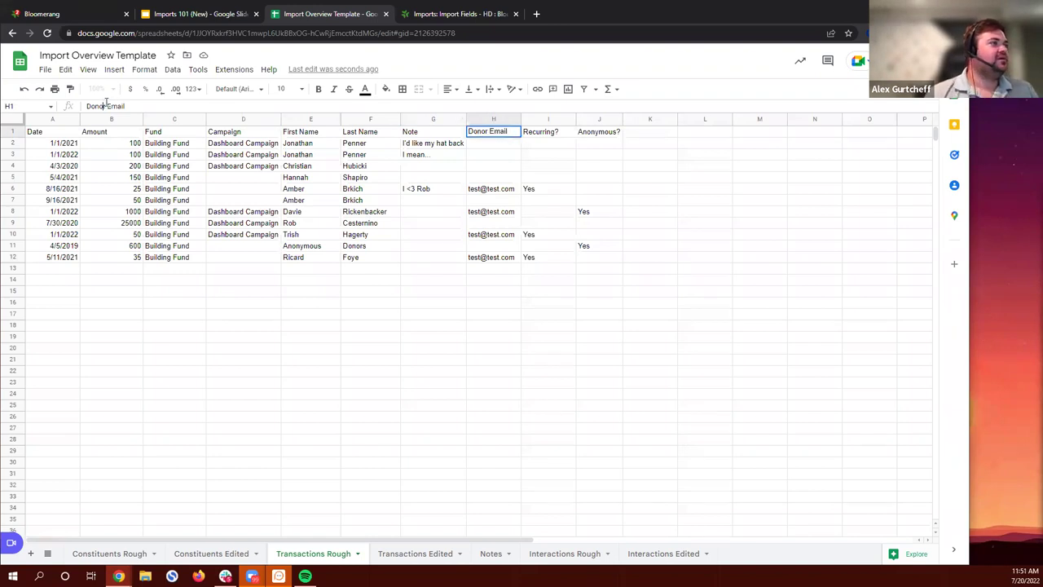
key(BackSpace)
key(BackSpace)
key(BackSpace)
key(BackSpace)
key(BackSpace)
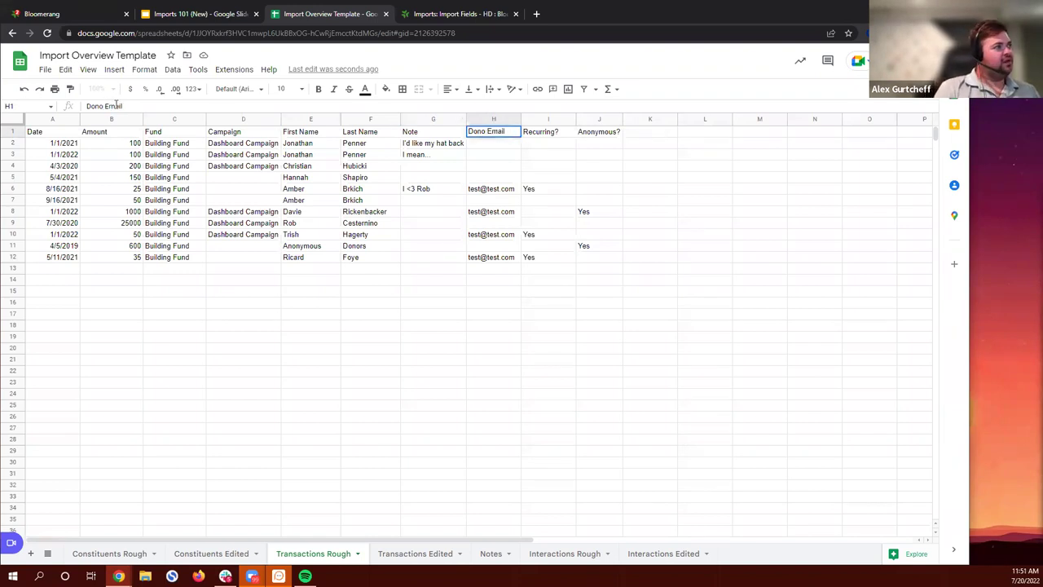
text(Home)
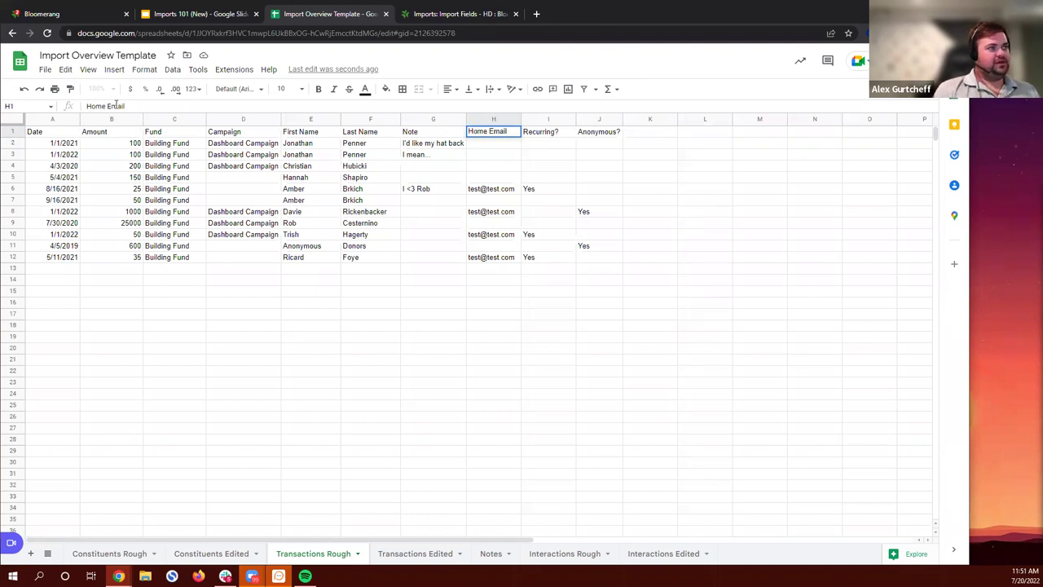
key(Tab)
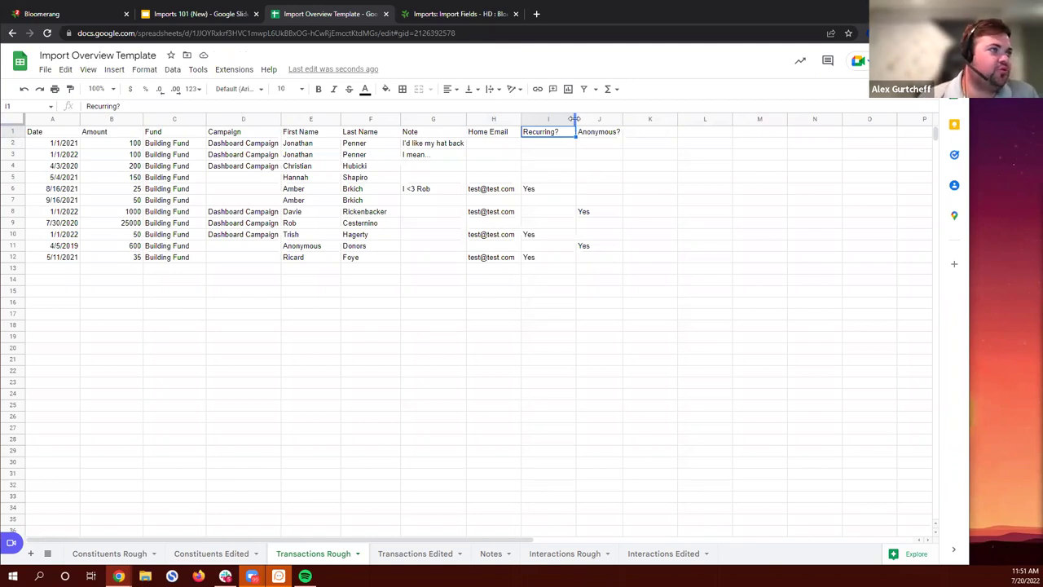
drag(574, 119, 563, 119)
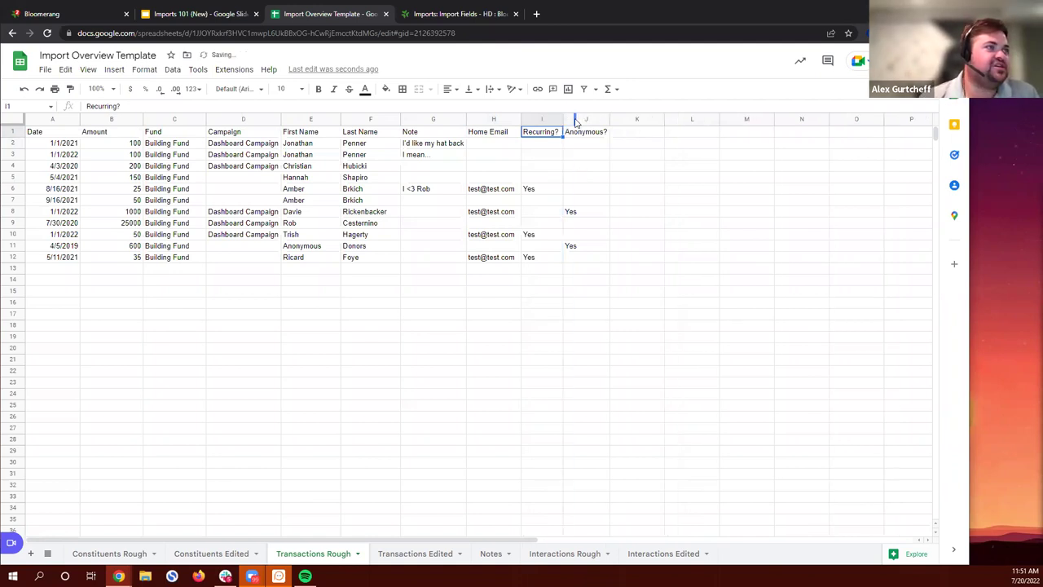
Step: Delete column I (Recurring?) so Anonymous? shifts into column I
click(687, 226)
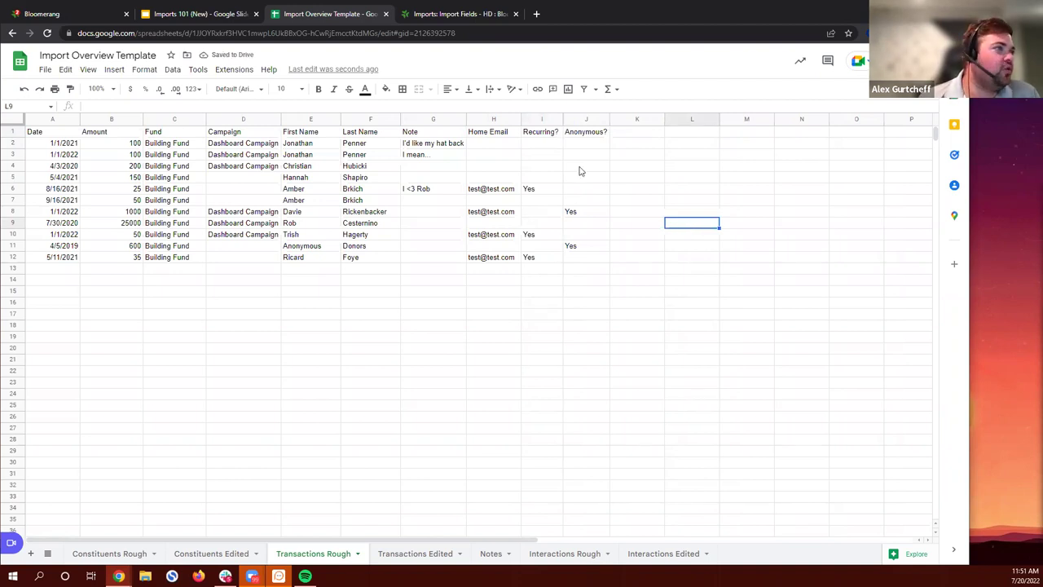
click(532, 122)
right_click(531, 122)
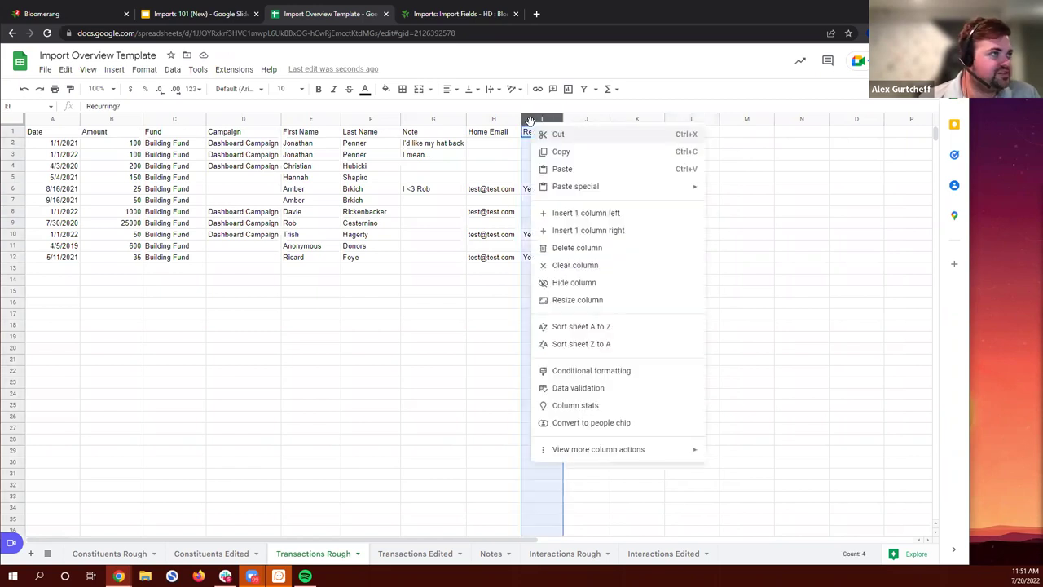
click(607, 247)
click(652, 202)
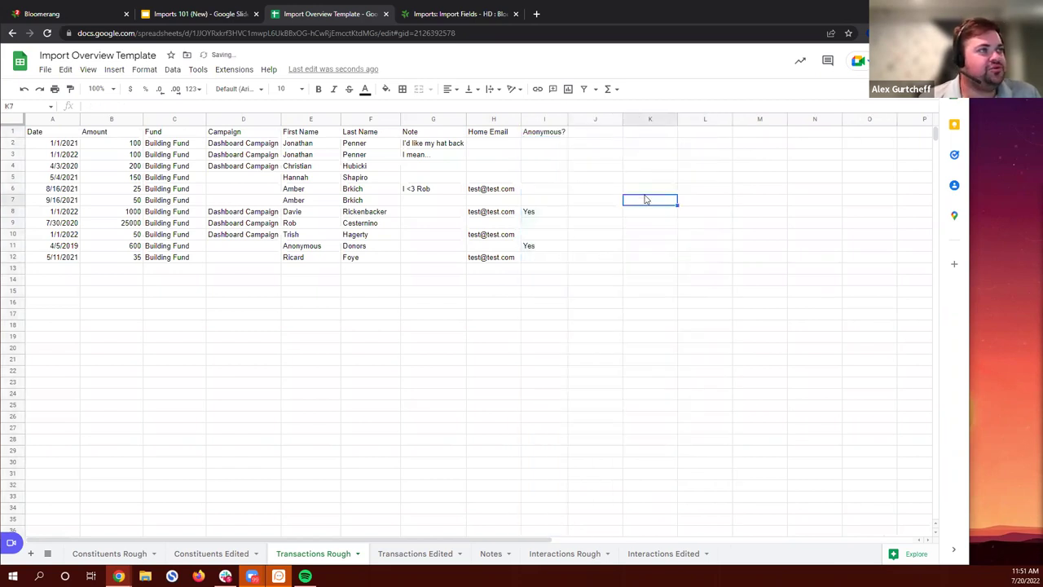
click(568, 119)
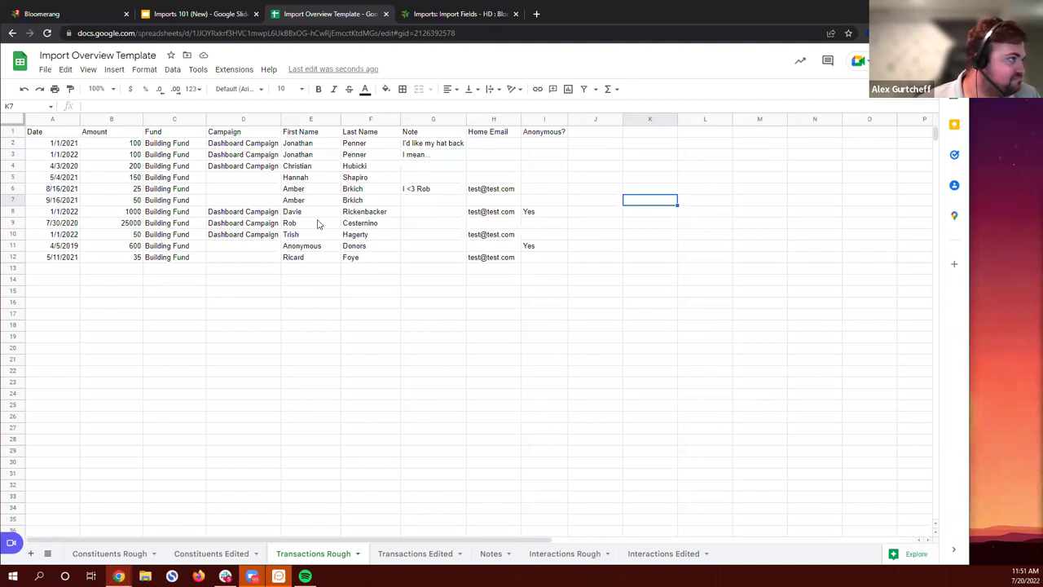
Step: Compare the Transactions Rough and Transactions Edited sheets, finishing on Transactions Edited
click(401, 554)
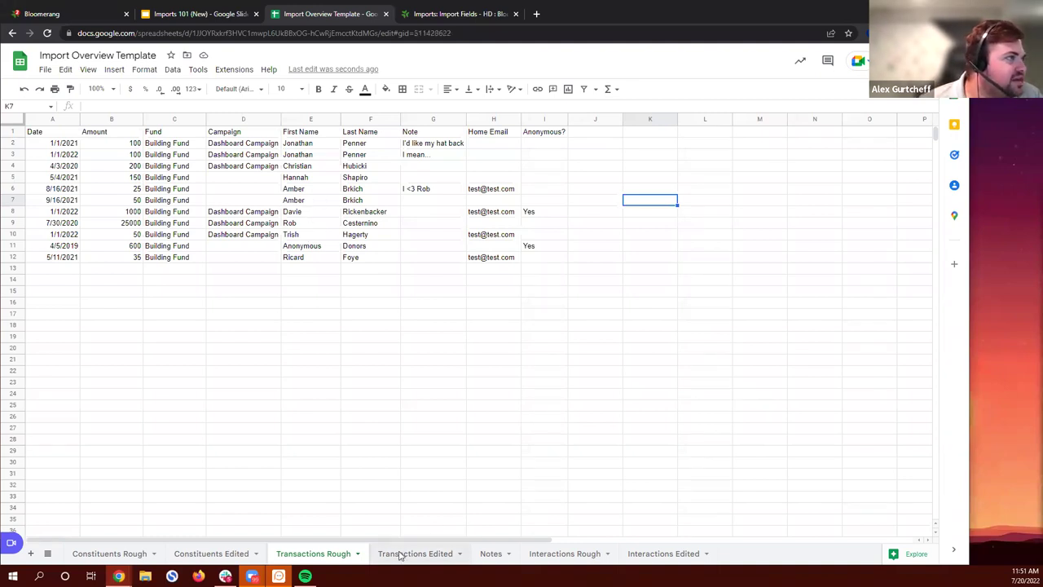
click(324, 554)
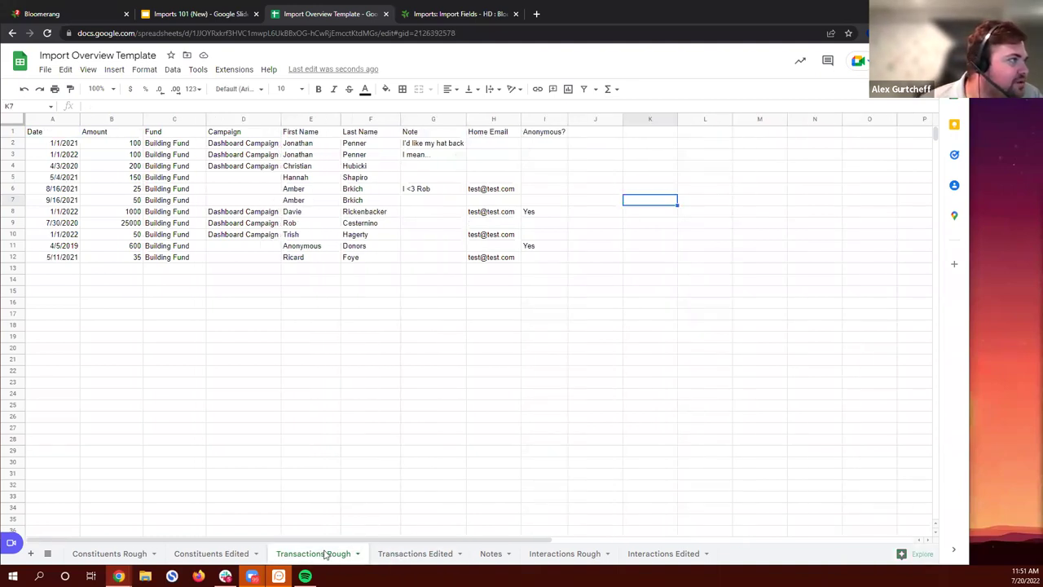
click(399, 554)
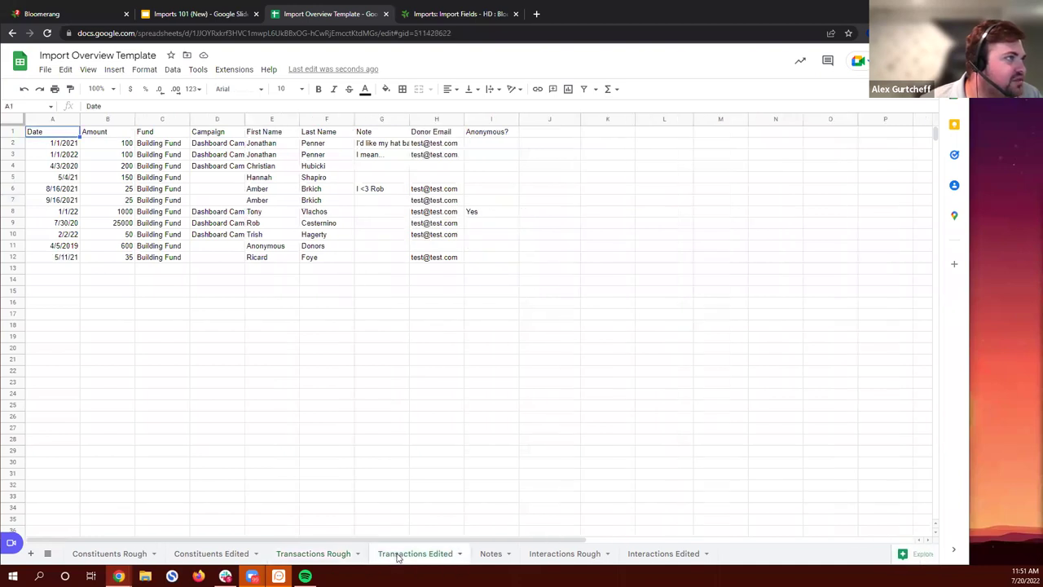
click(341, 555)
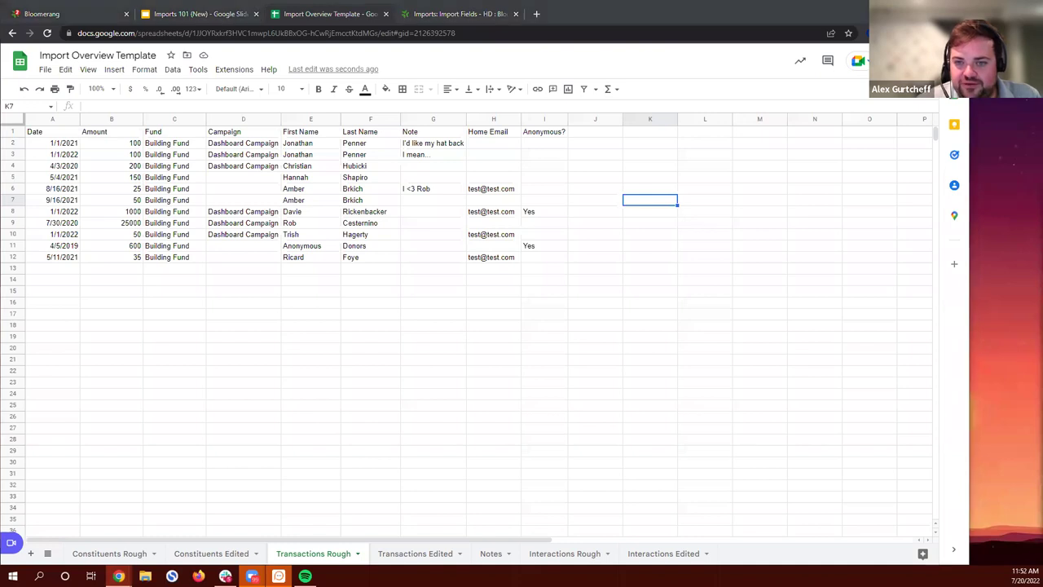
click(671, 305)
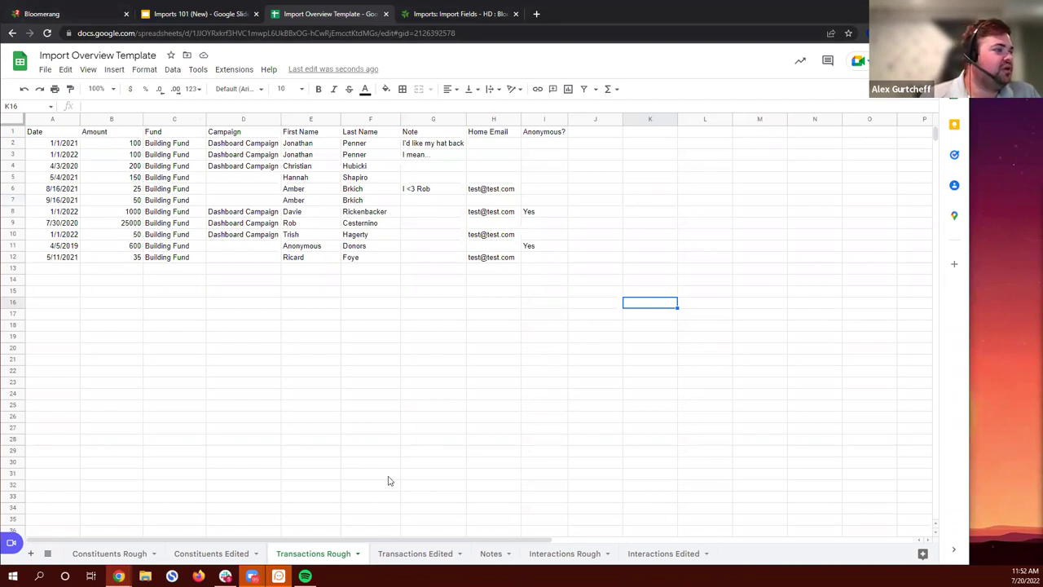
click(404, 553)
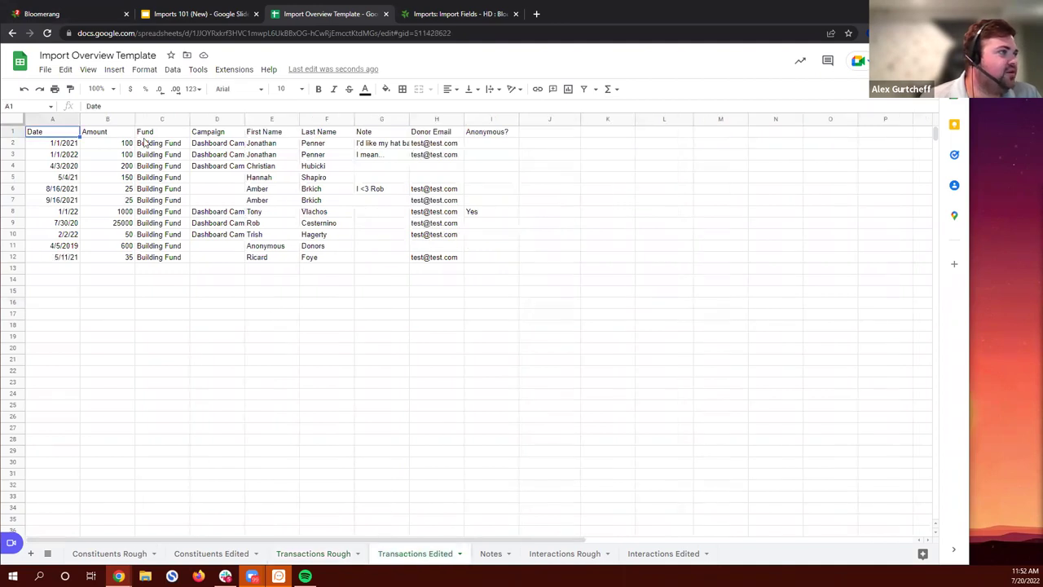
click(44, 70)
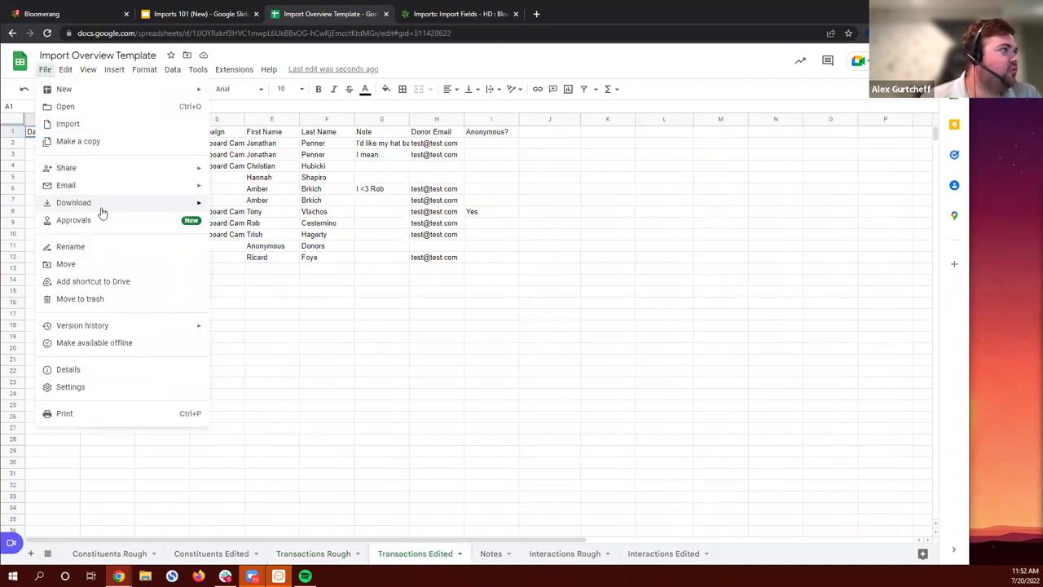
mouse_move(101, 204)
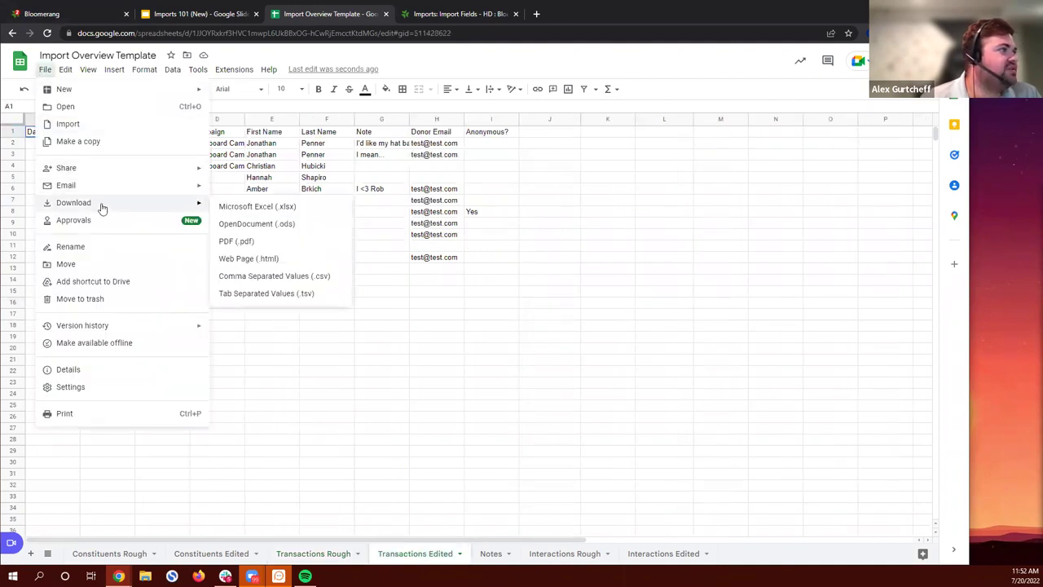
click(328, 283)
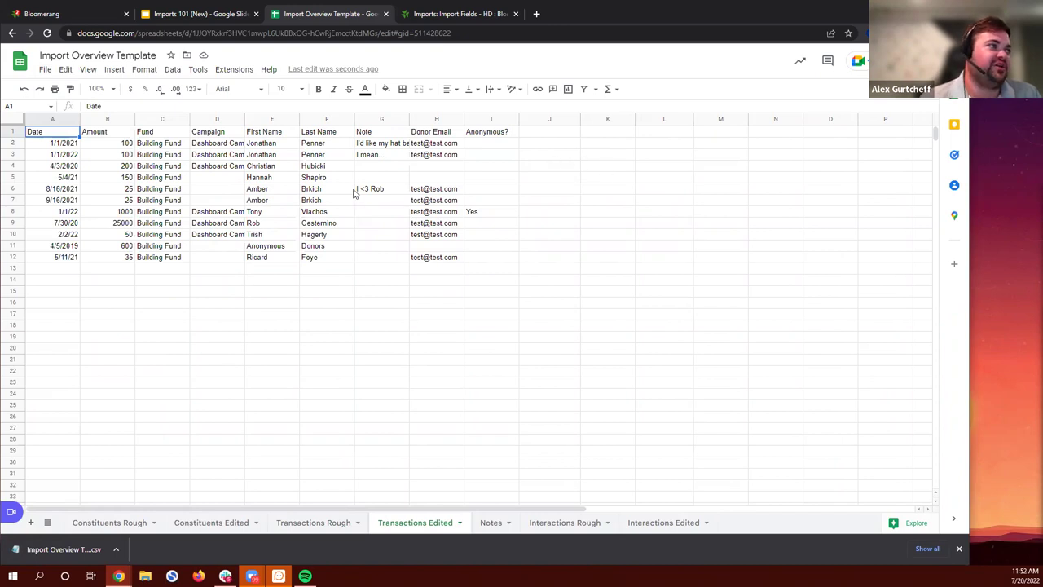
drag(436, 255, 438, 257)
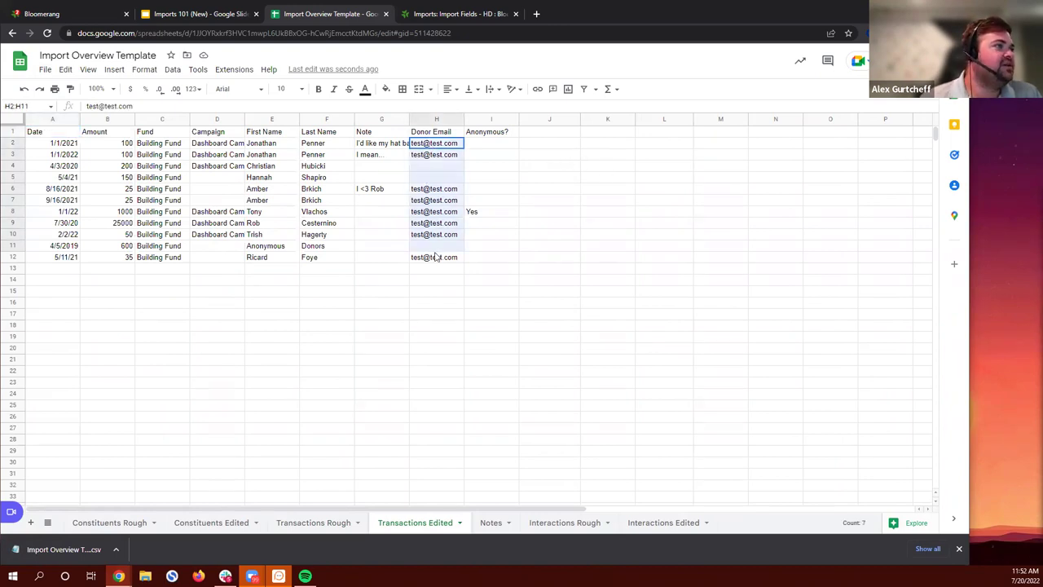
click(502, 257)
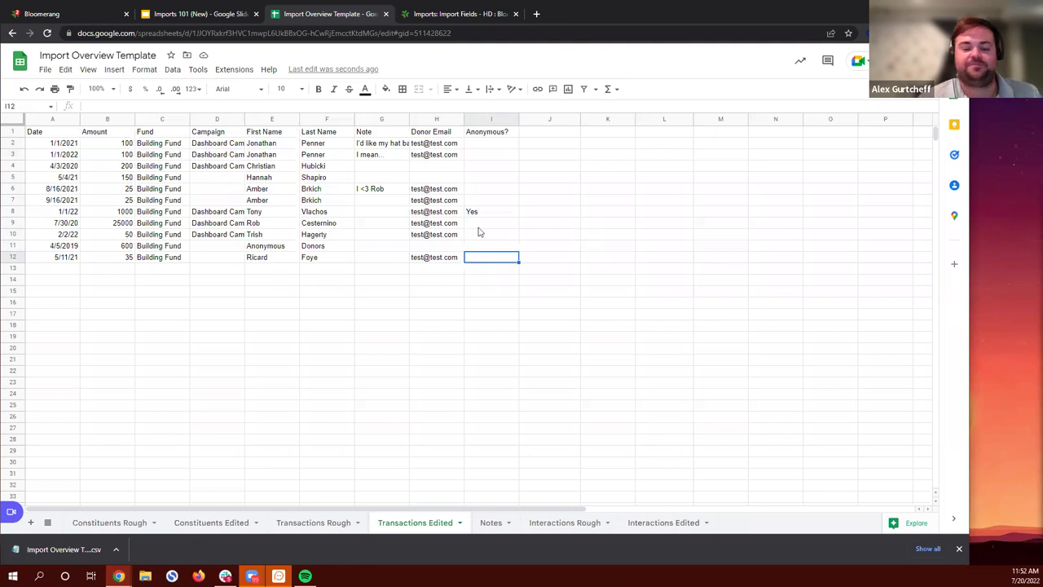
Step: Start a new Bloomerang import named Academy Transactions from Data Tools > Import
click(78, 16)
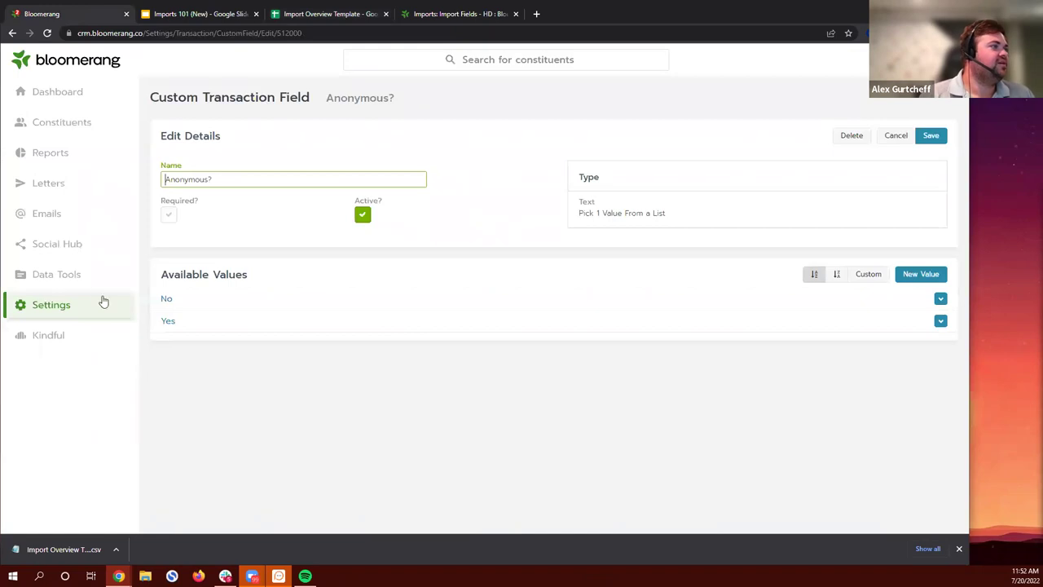
click(75, 275)
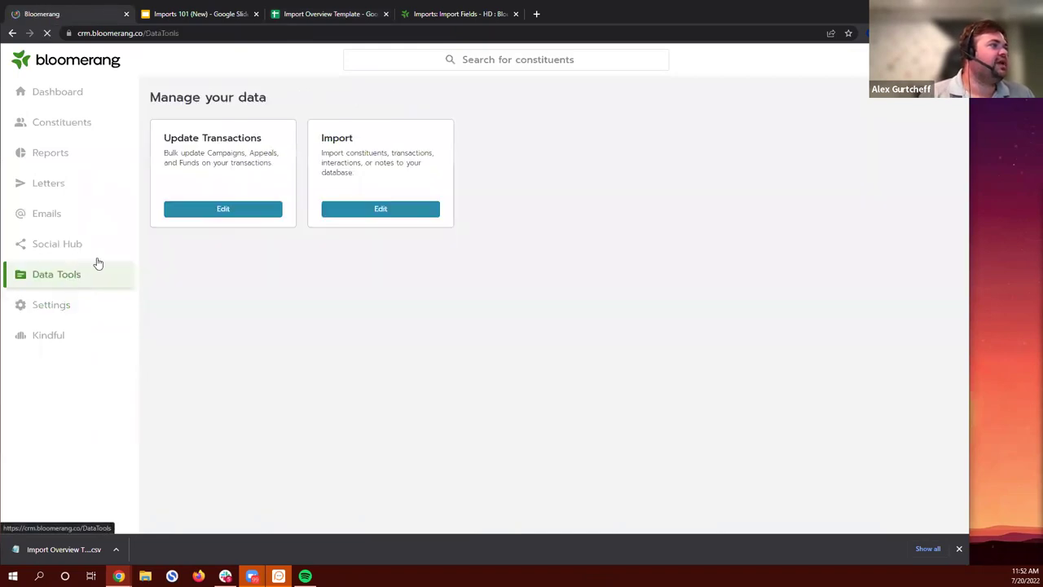
click(412, 210)
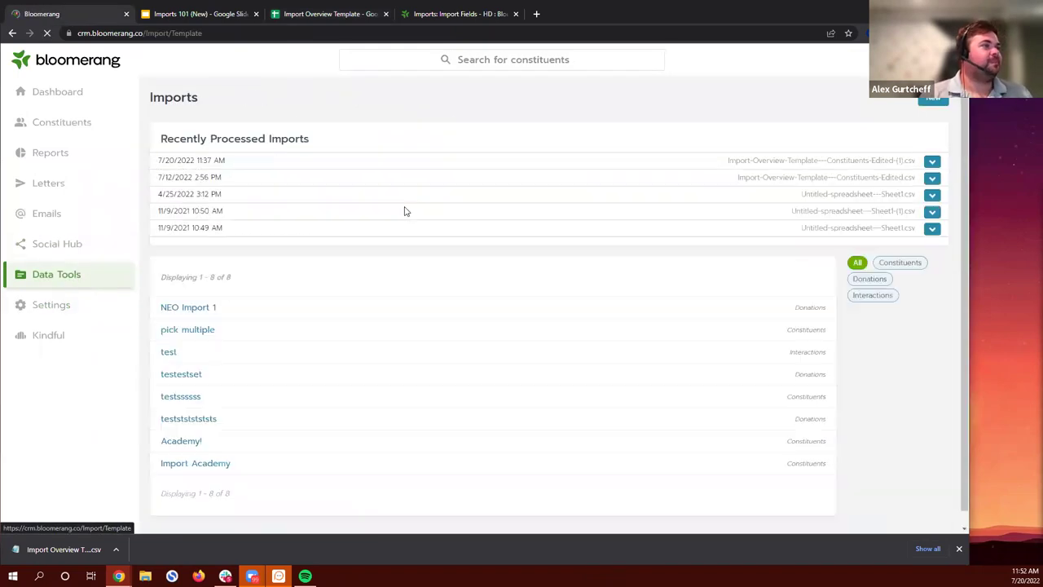
click(934, 100)
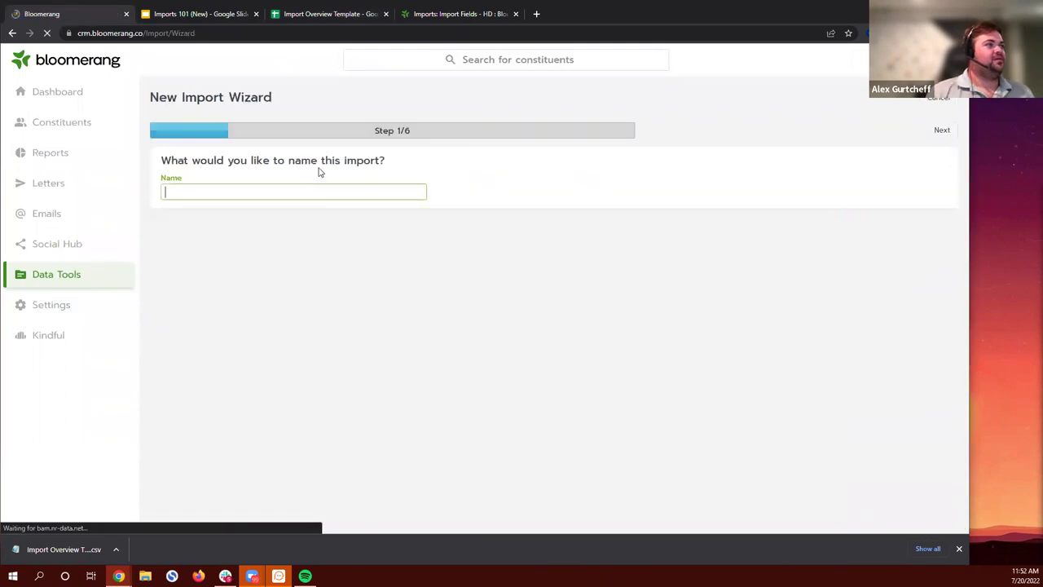
text(Academy Transactions)
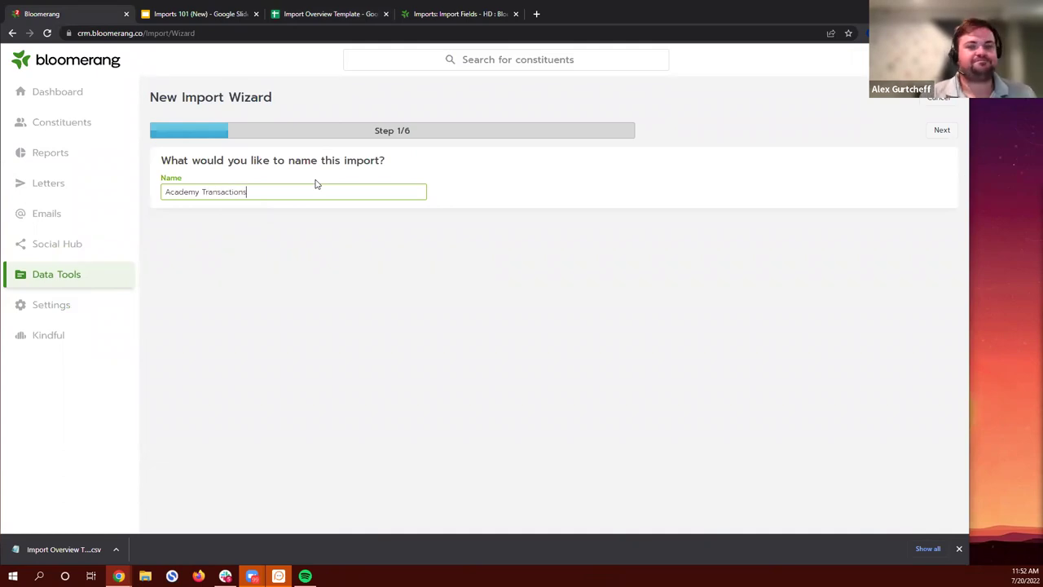
key(Return)
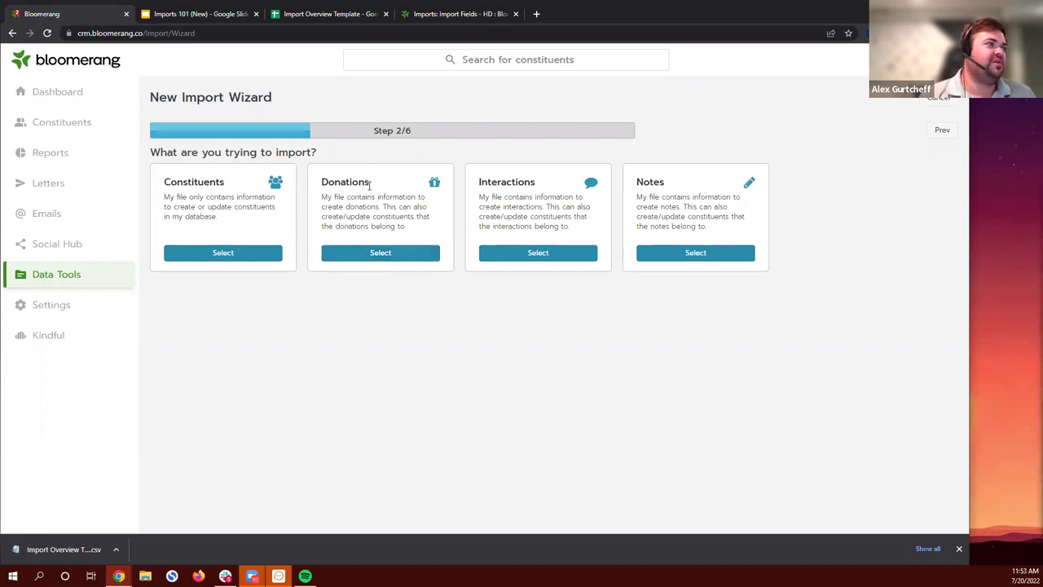
Step: Choose a Donations import for Individual constituents
drag(370, 184, 321, 184)
click(337, 186)
click(400, 253)
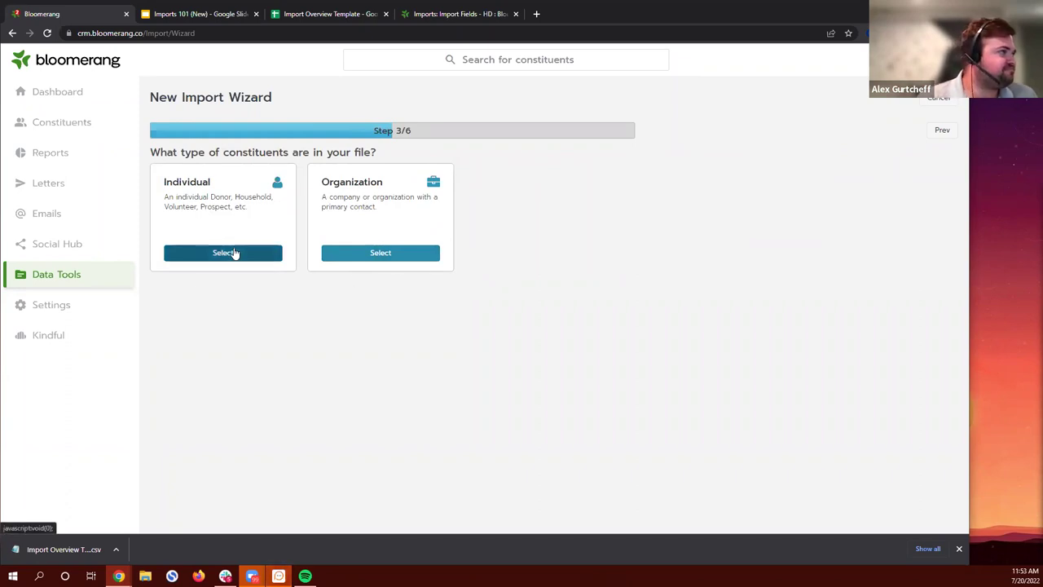
click(240, 254)
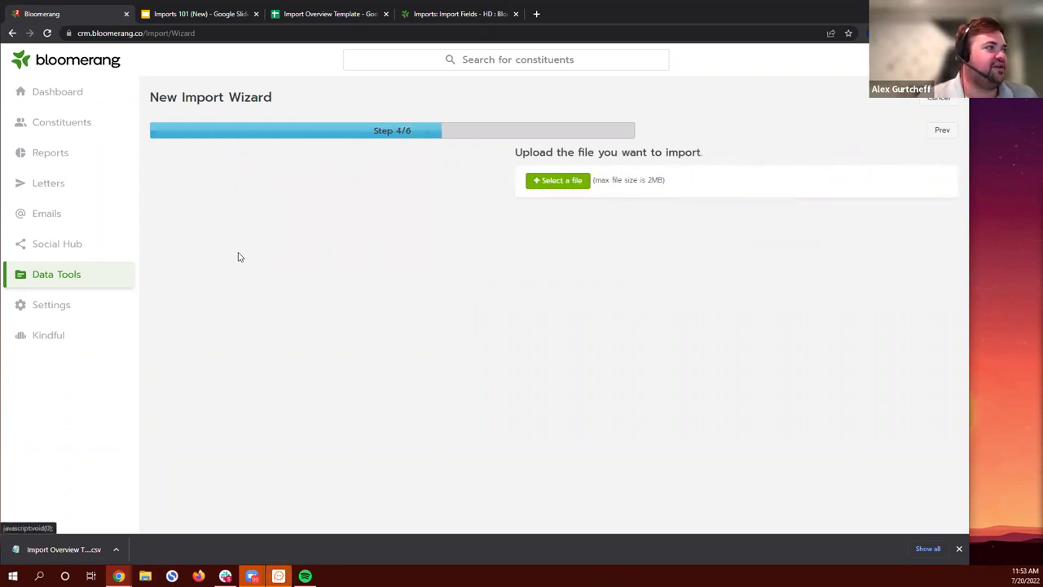
Step: Upload the downloaded transactions CSV from Downloads into the import wizard
click(201, 180)
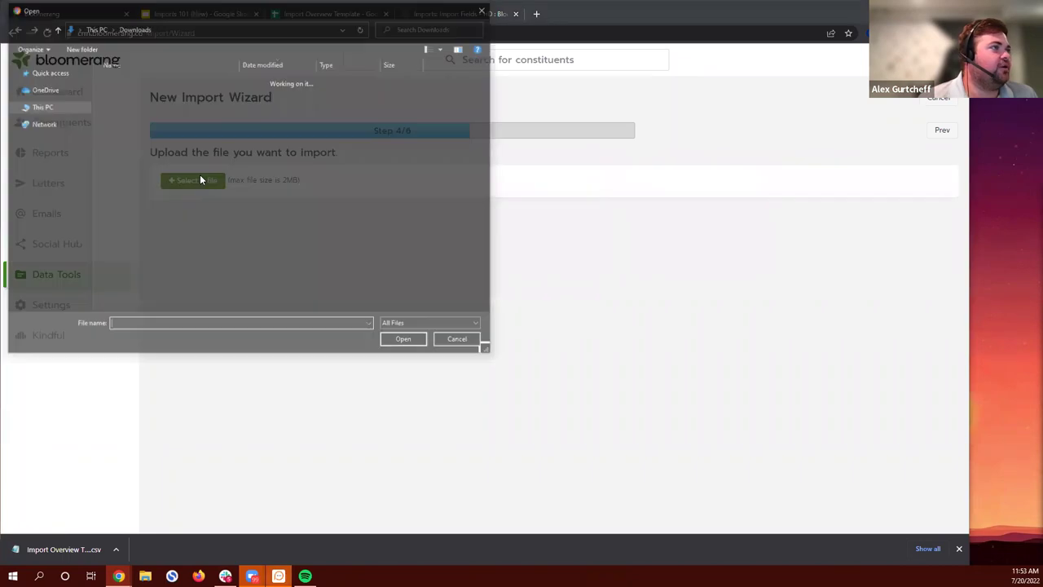
click(170, 95)
click(405, 342)
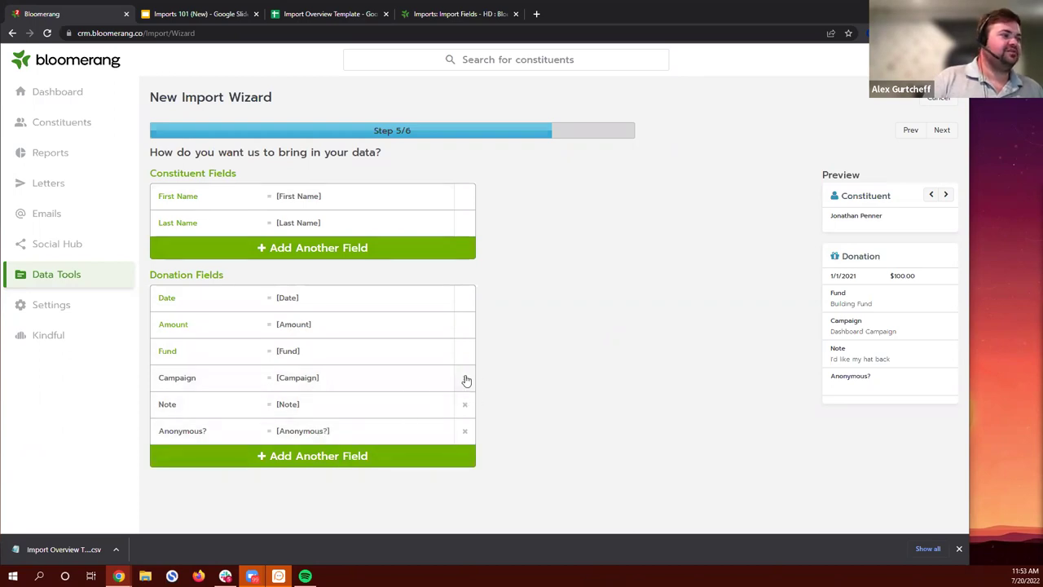
Step: Check which column feeds the Campaign field and close the mapping without changes
click(325, 383)
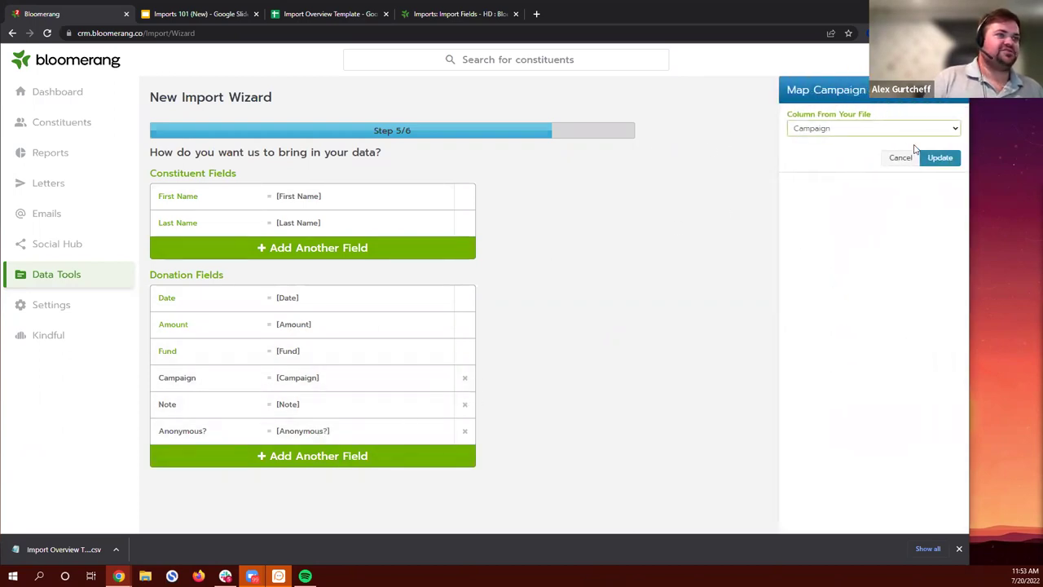
click(900, 158)
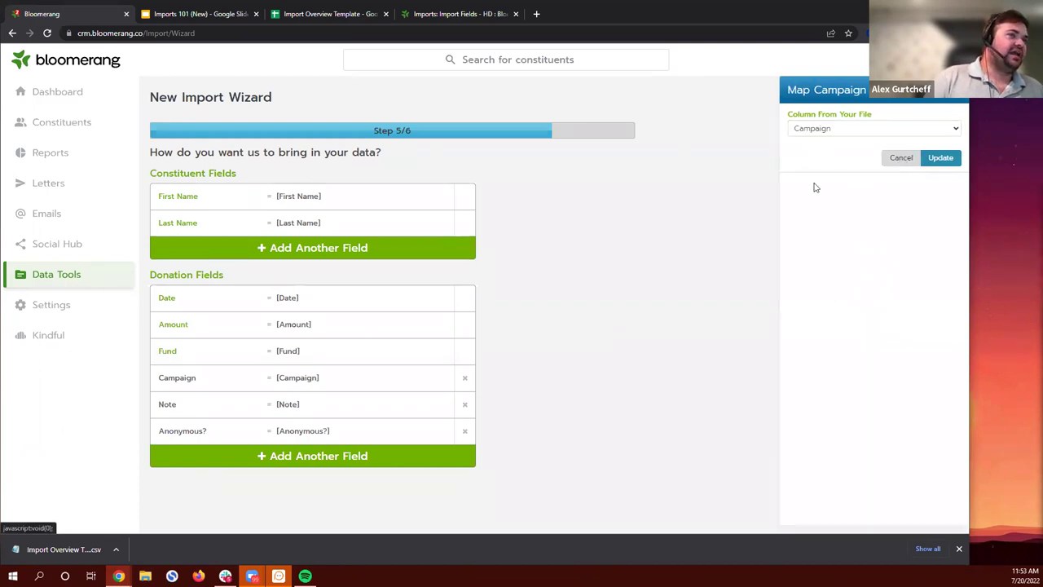
click(323, 18)
click(48, 15)
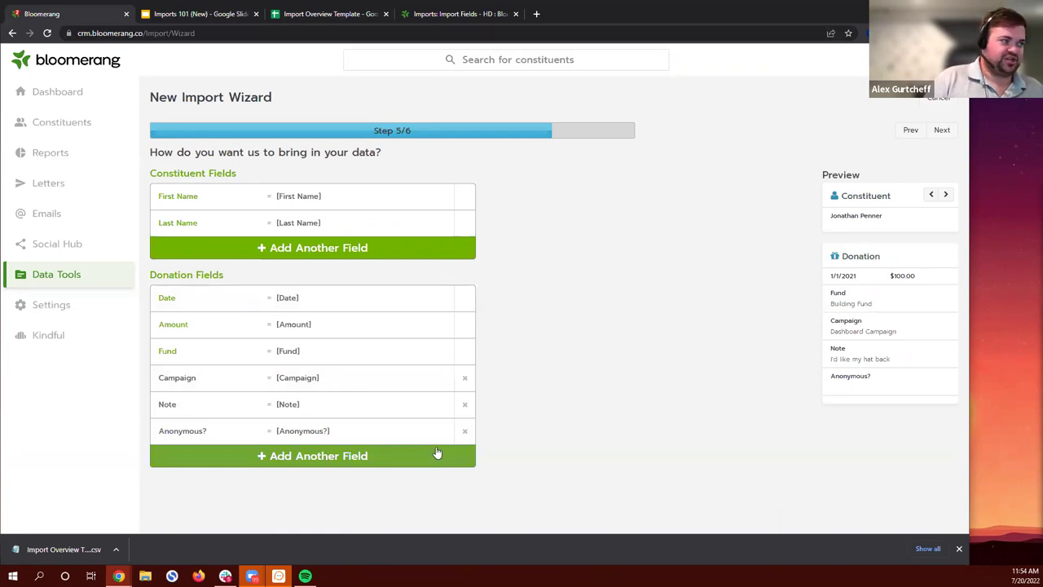
Step: Browse several donation records forward and back in the import preview
click(947, 196)
click(947, 195)
click(947, 196)
click(946, 195)
click(946, 195)
click(934, 196)
click(933, 197)
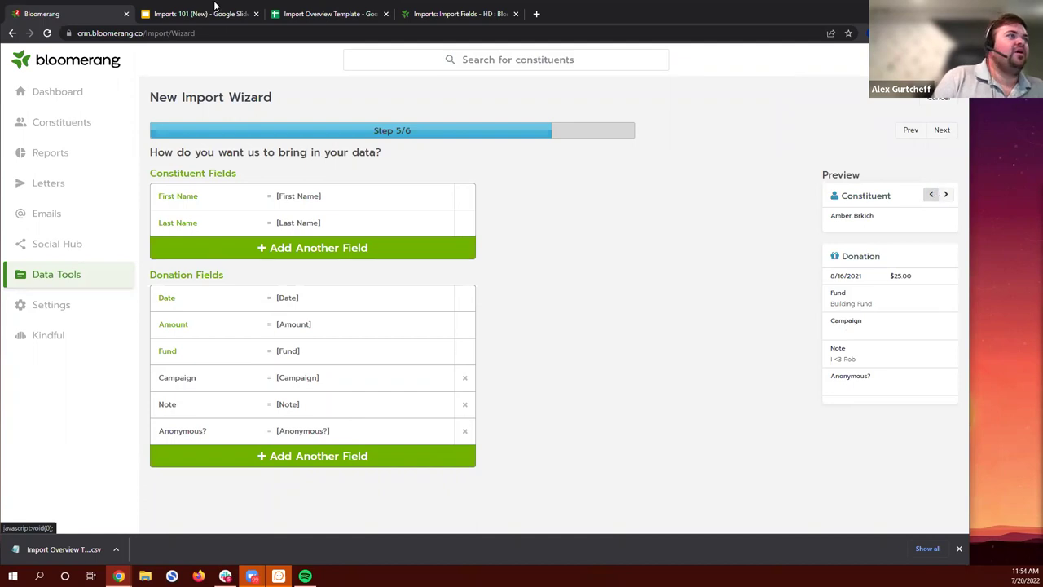
Step: In the Transactions Edited sheet, select the duplicate donor name rows to compare them
click(326, 14)
drag(281, 189, 316, 206)
click(347, 282)
drag(271, 144, 350, 161)
click(346, 173)
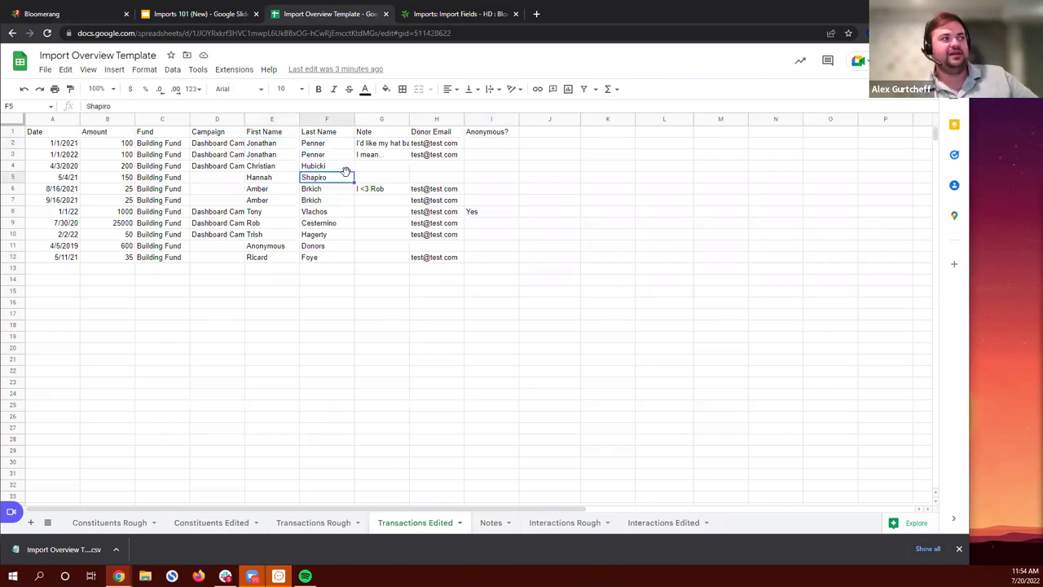
Step: Compare the duplicate donor rows in E2:F3, then advance the import to the Verify step
click(273, 147)
shift+click(308, 147)
drag(298, 157, 331, 158)
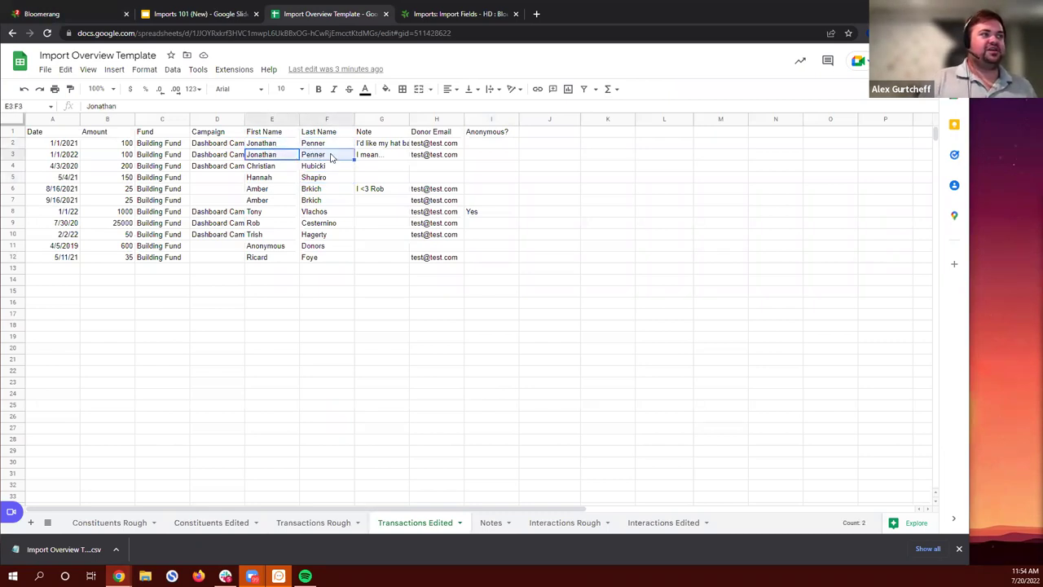
key(Right)
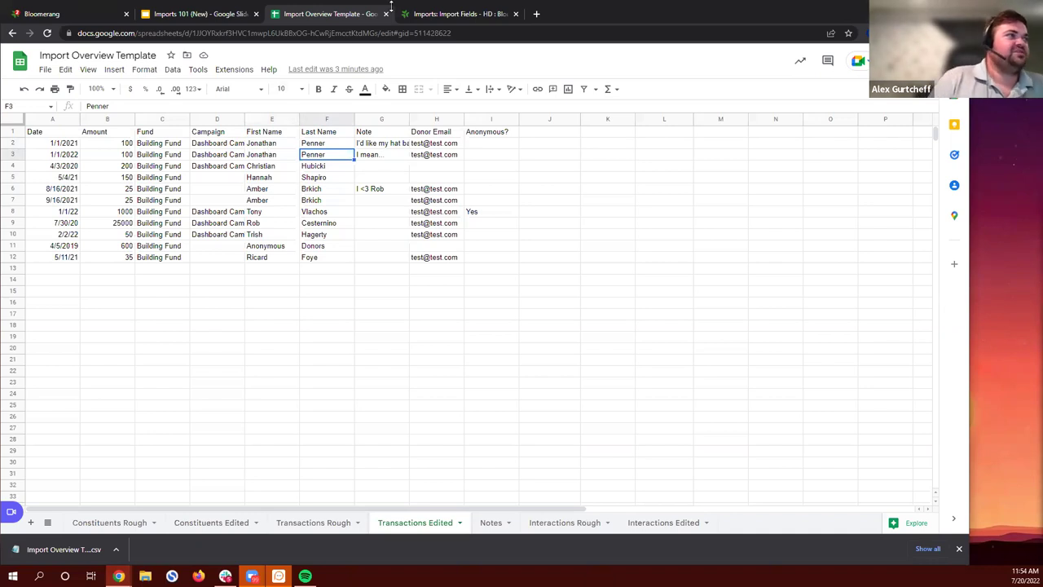
click(73, 20)
click(942, 130)
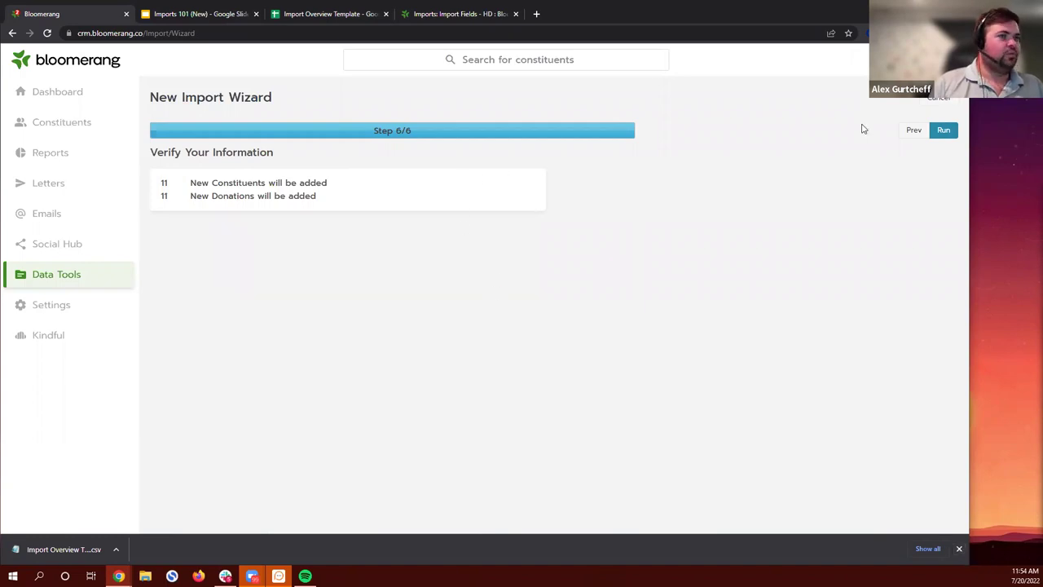
Step: Run and confirm the Bloomerang import of the transactions file, then switch to the Imports 101 slides
click(951, 131)
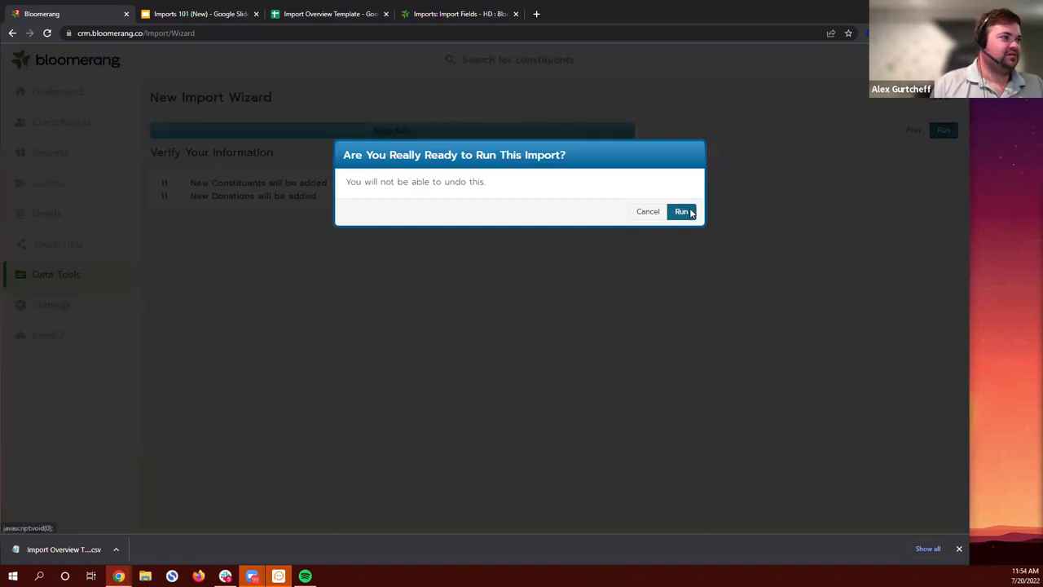
click(681, 212)
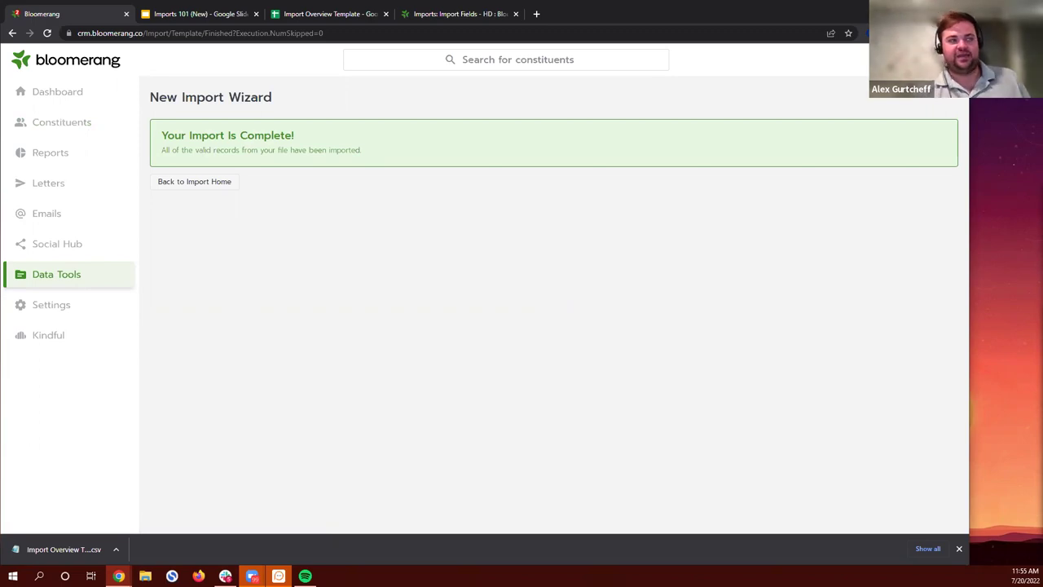
click(174, 18)
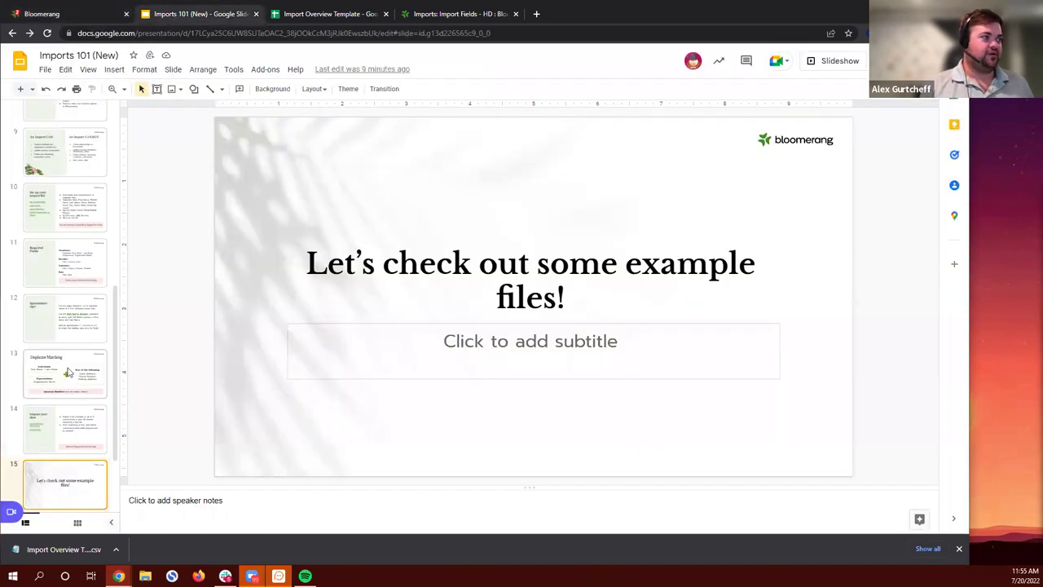
Step: Present the Imports 101 deck in Presenter view and advance to the Best Practices slide
scroll(68, 372, down, 2)
click(867, 70)
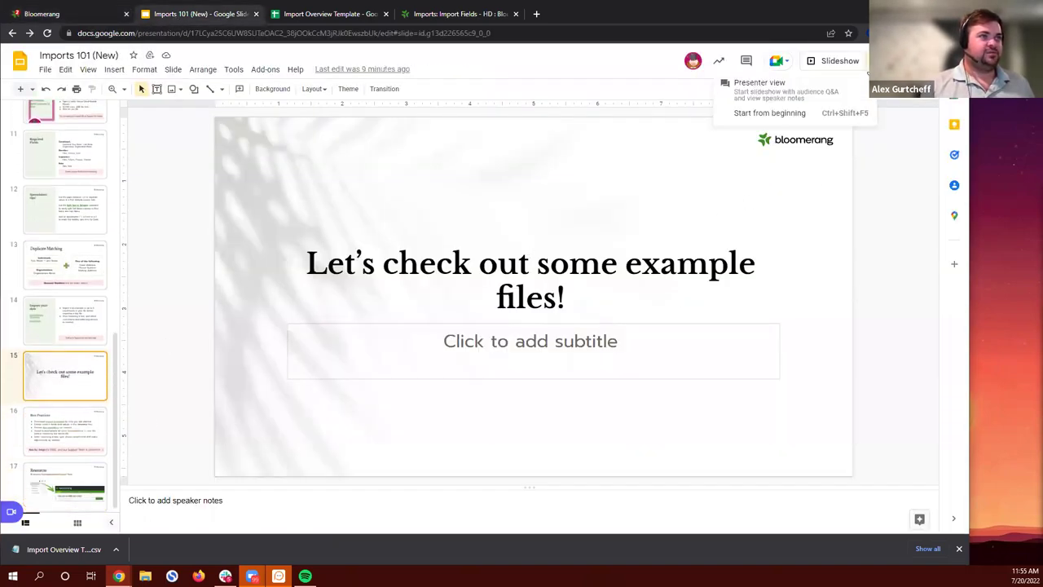
click(815, 93)
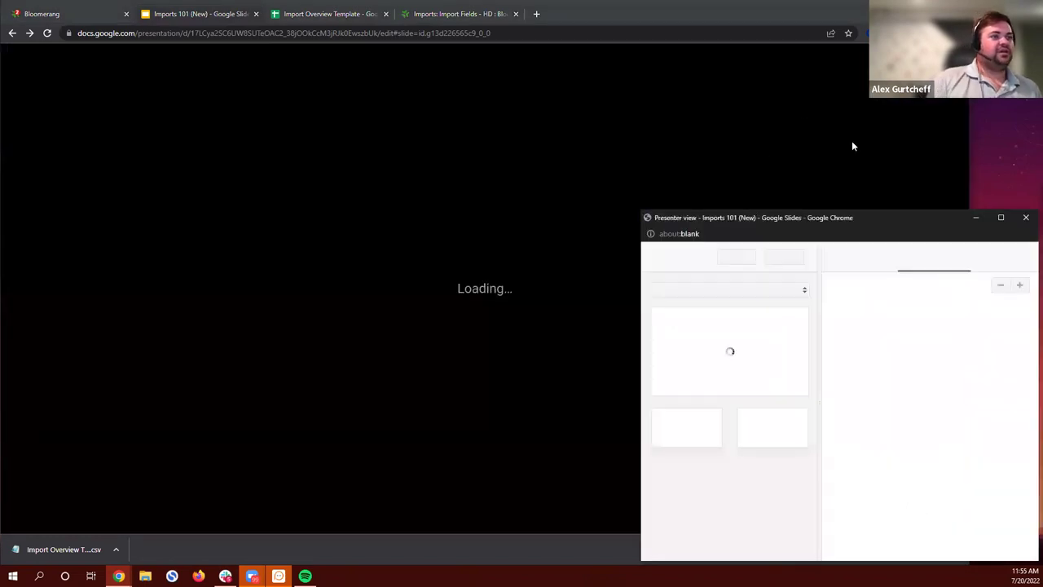
key(Left)
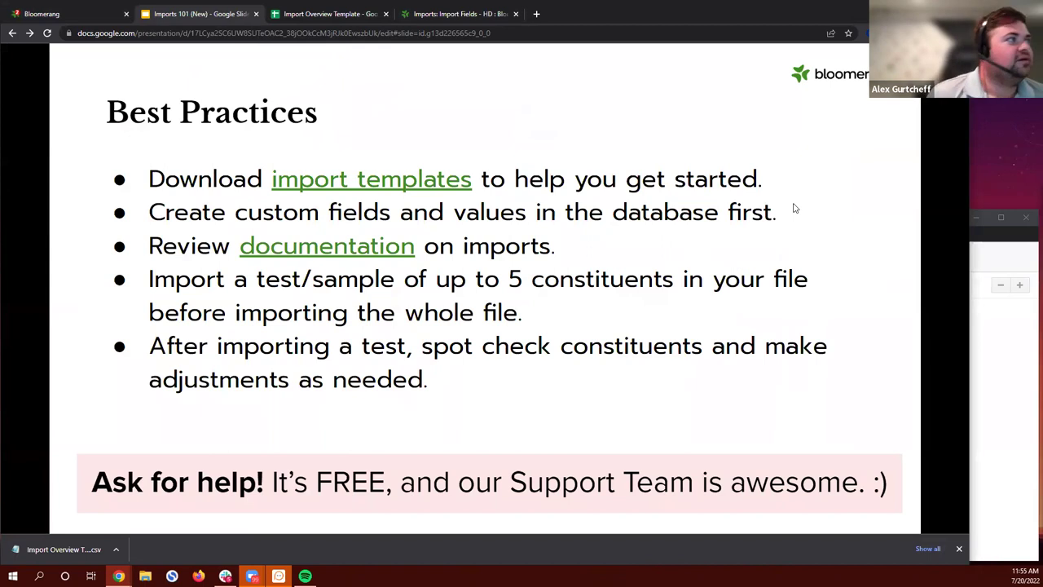